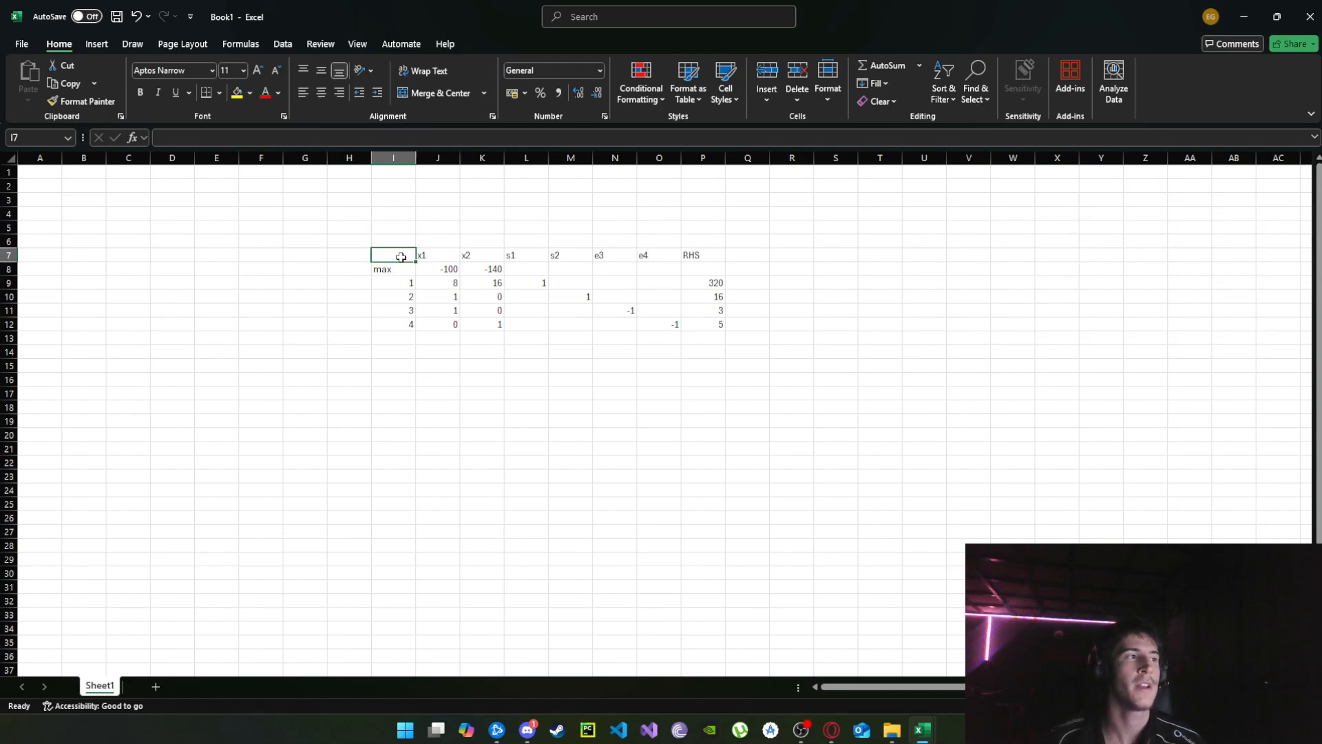
{"action": "left_click_drag", "start_coordinate": [401, 257], "coordinate": [695, 320]}
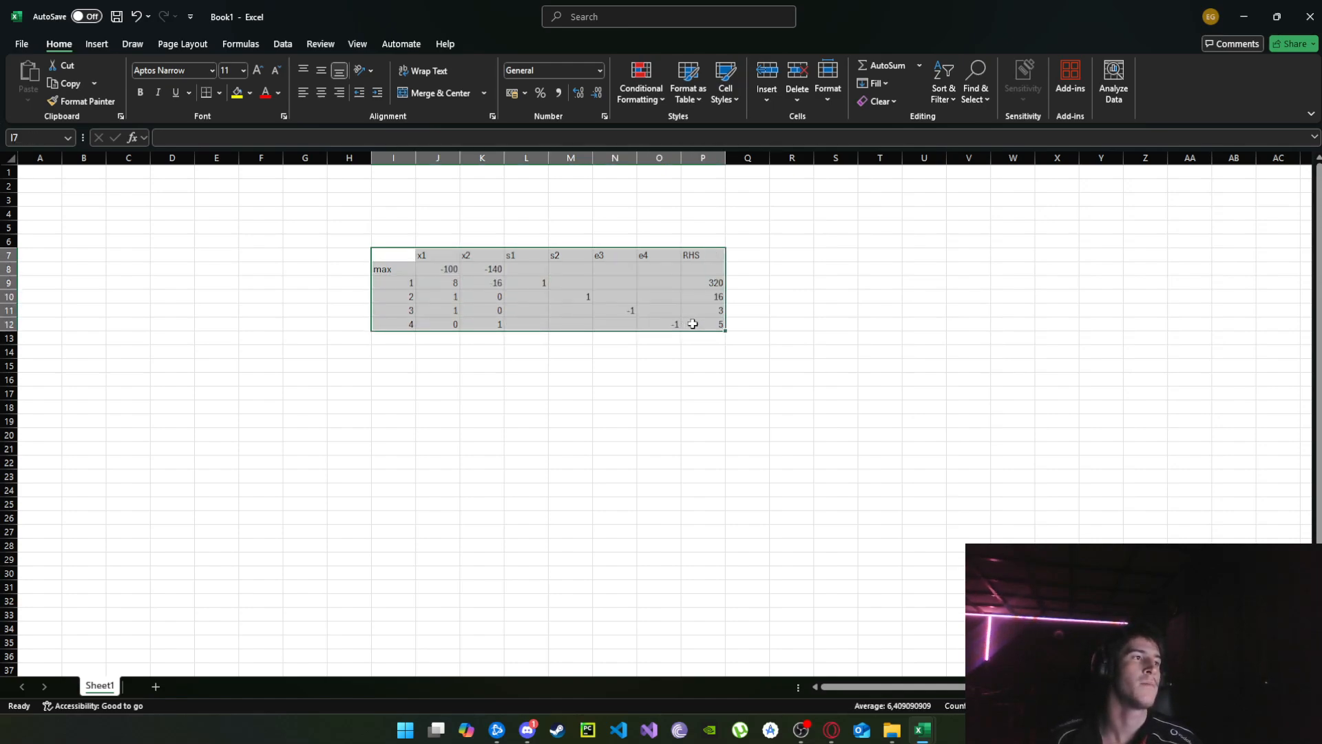
{"action": "left_click", "coordinate": [747, 407]}
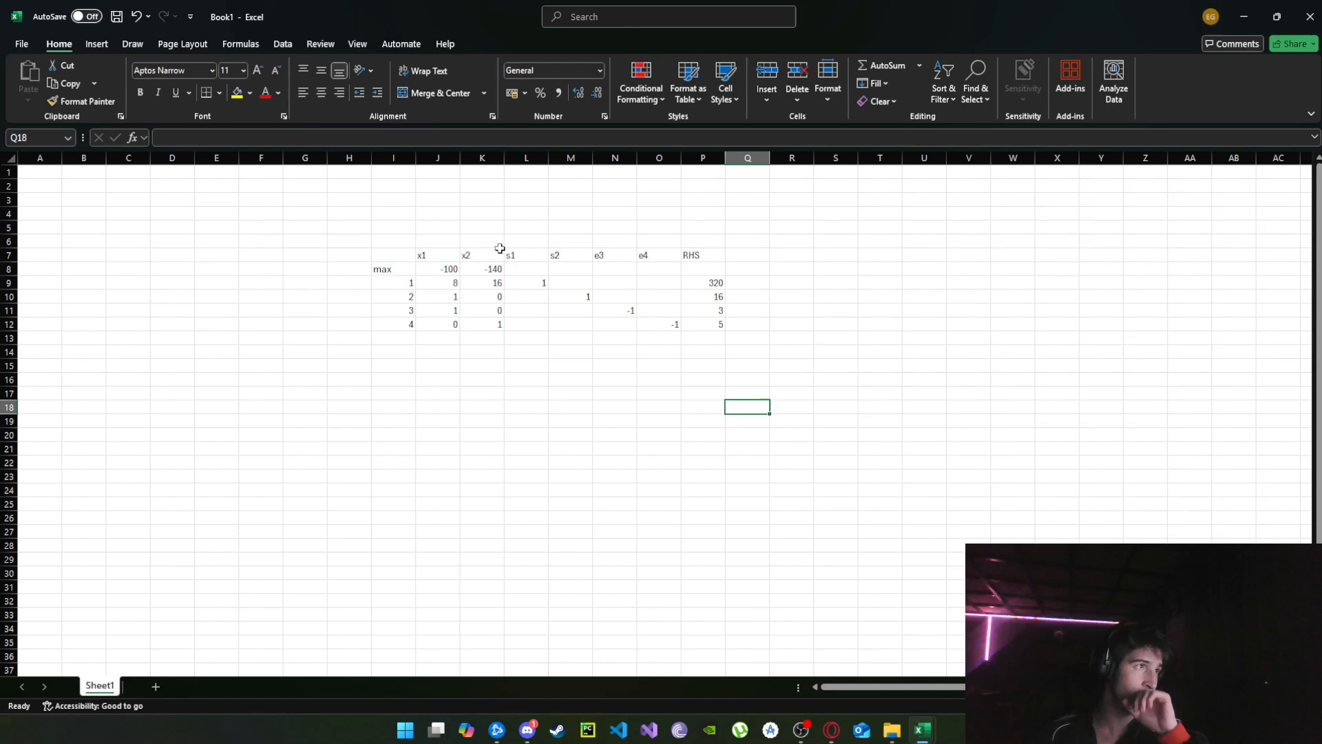
{"action": "left_click_drag", "start_coordinate": [372, 260], "coordinate": [751, 335]}
{"action": "left_click", "coordinate": [751, 335]}
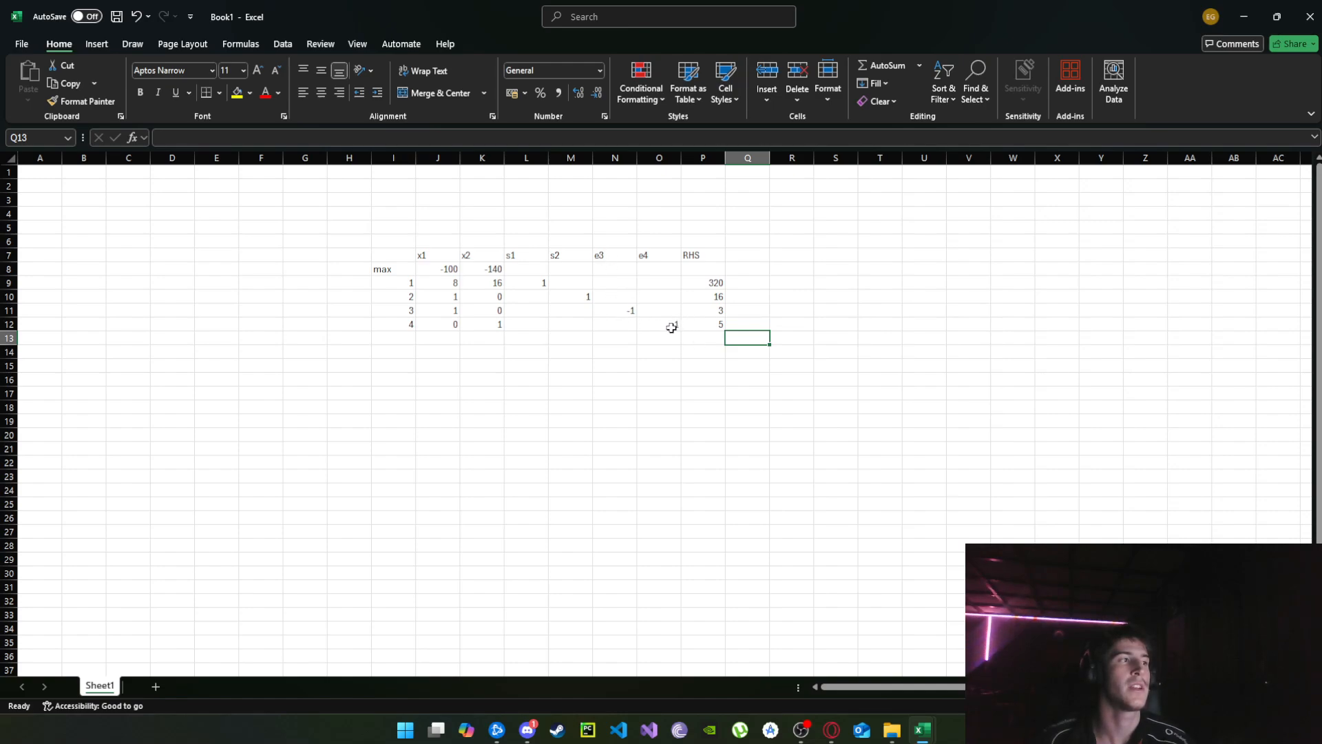
Copy the initial simplex tableau in I7:P12 and paste the duplicate below it starting at cell I16.
{"action": "left_click_drag", "start_coordinate": [372, 259], "coordinate": [709, 324]}
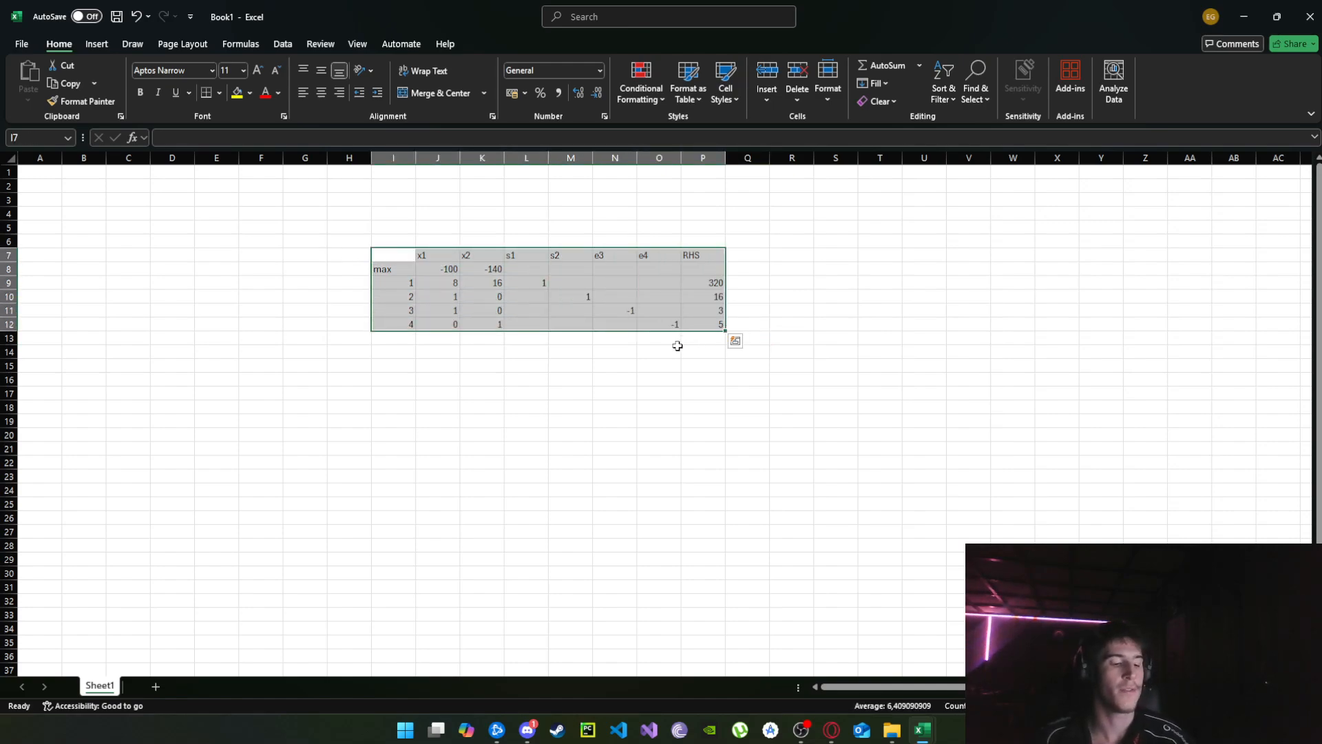
{"action": "key", "text": "ctrl+c"}
{"action": "left_click", "coordinate": [393, 379]}
{"action": "key", "text": "ctrl+v"}
{"action": "left_click", "coordinate": [880, 380]}
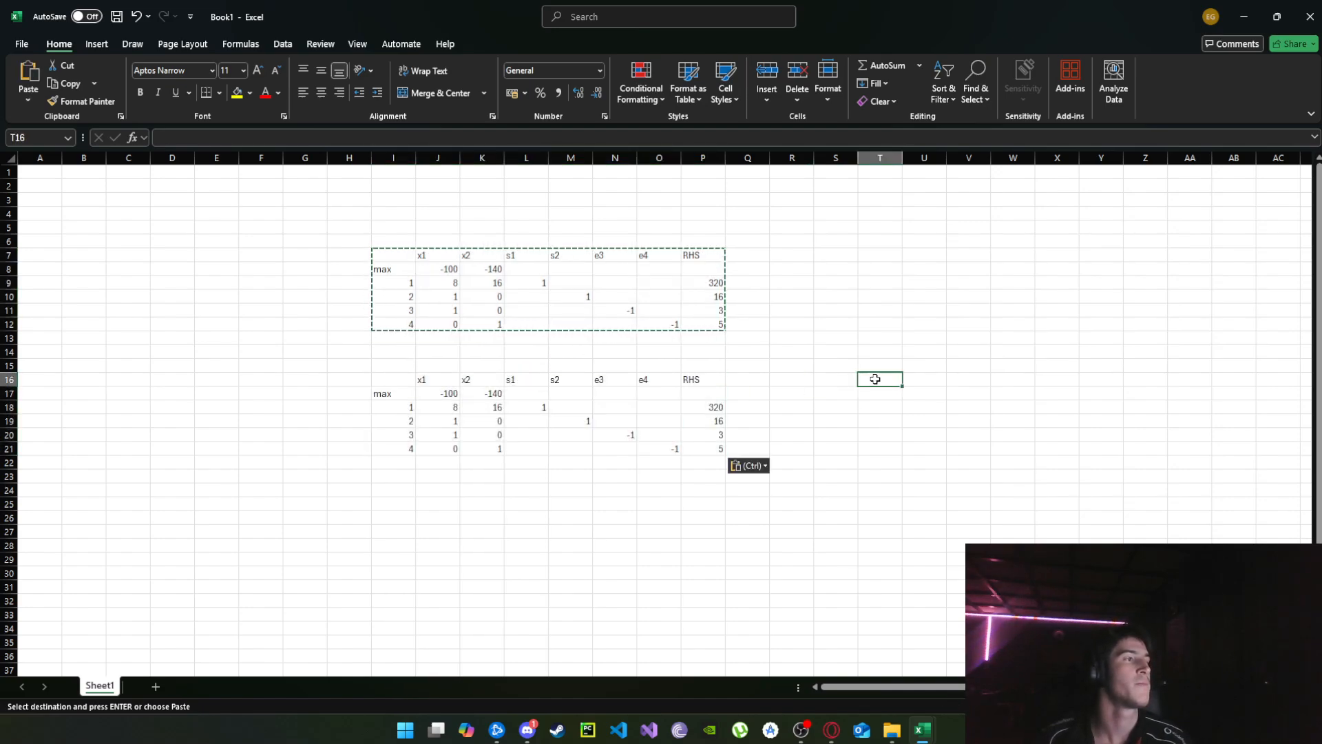
{"action": "scroll", "coordinate": [664, 362], "scroll_direction": "down", "scroll_amount": 2}
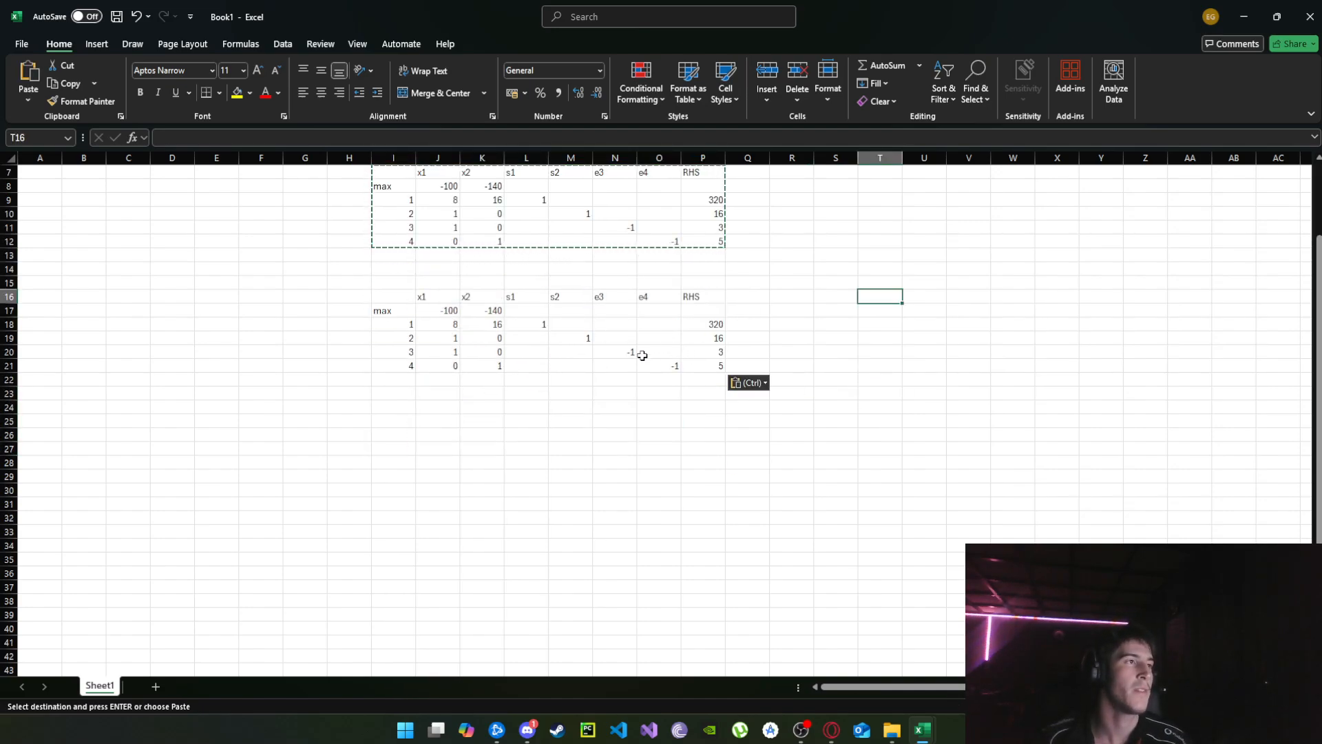
{"action": "scroll", "coordinate": [828, 313], "scroll_direction": "up", "scroll_amount": 1}
{"action": "key", "text": "Escape"}
{"action": "scroll", "coordinate": [603, 348], "scroll_direction": "down", "scroll_amount": 1}
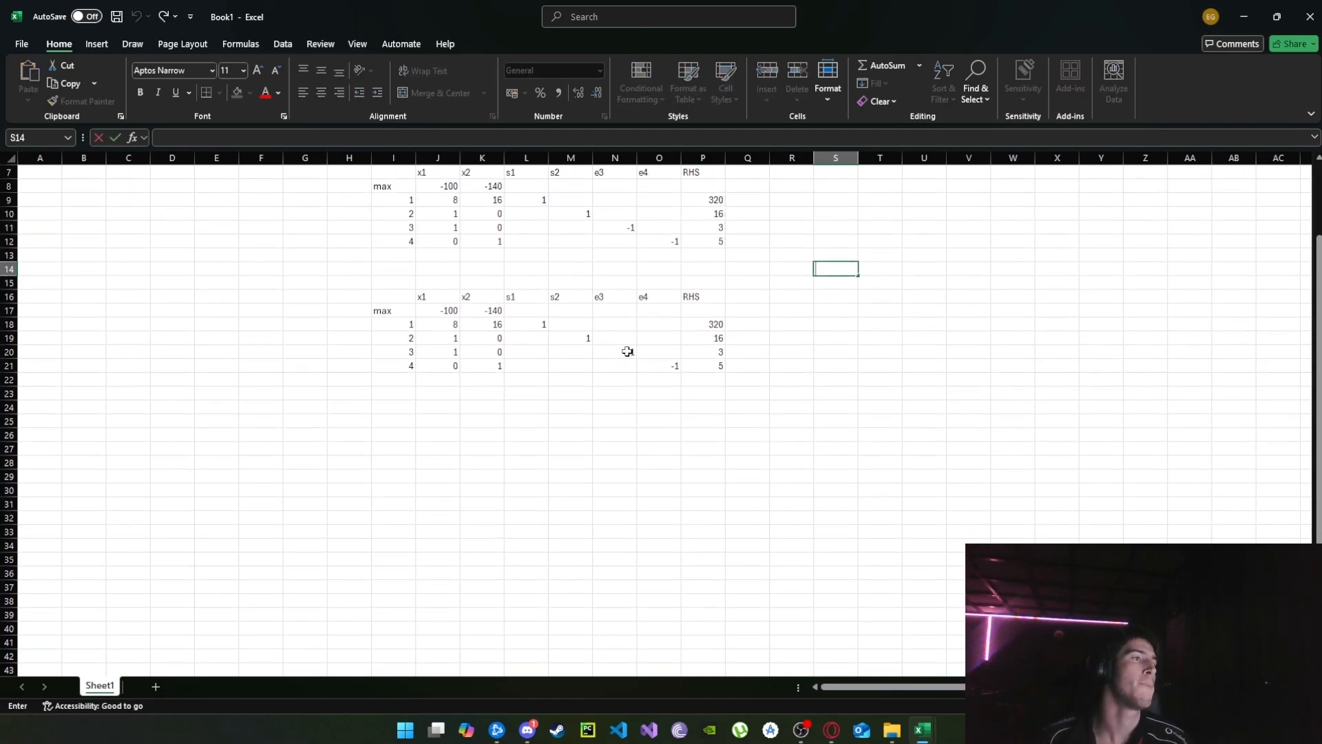
Change the e3 coefficient to 1 and the RHS to -3 in constraint row 3 of the copied tableau.
{"action": "left_click", "coordinate": [627, 351]}
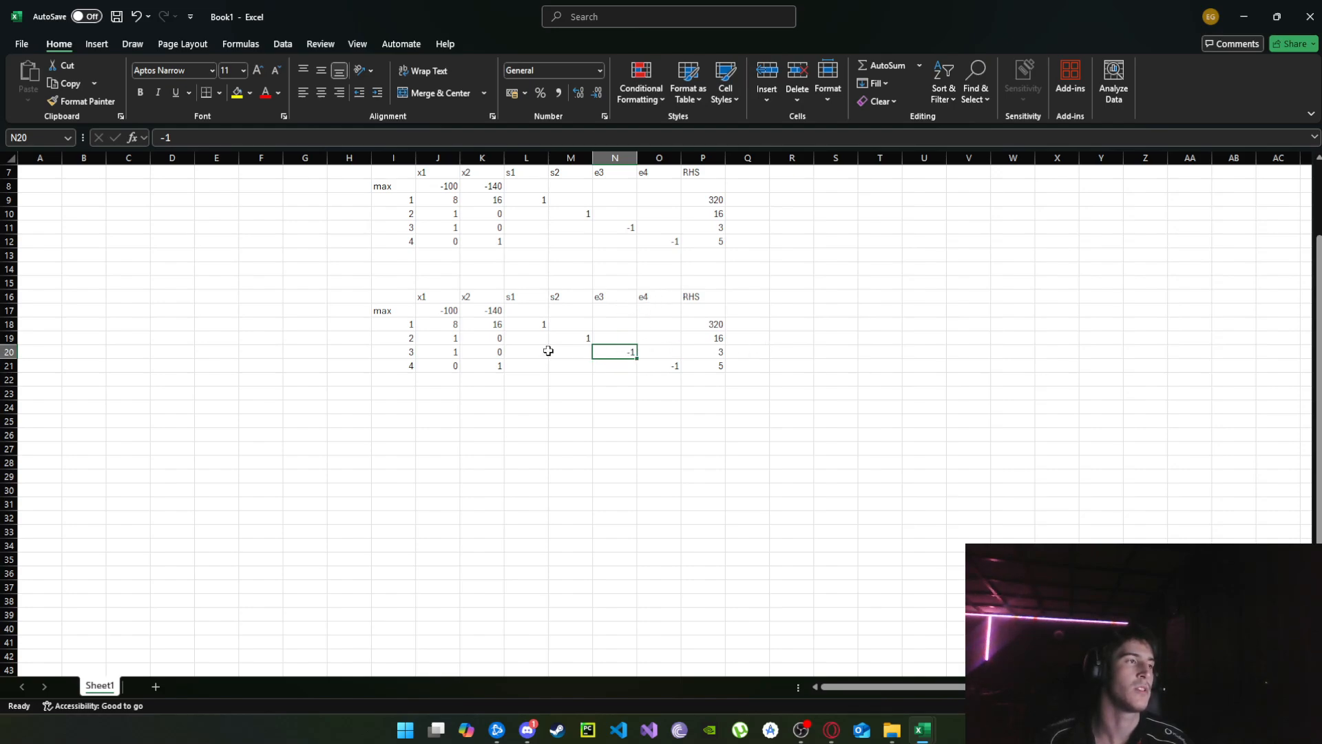
{"action": "left_click_drag", "start_coordinate": [410, 351], "coordinate": [717, 351]}
{"action": "left_click", "coordinate": [619, 352]}
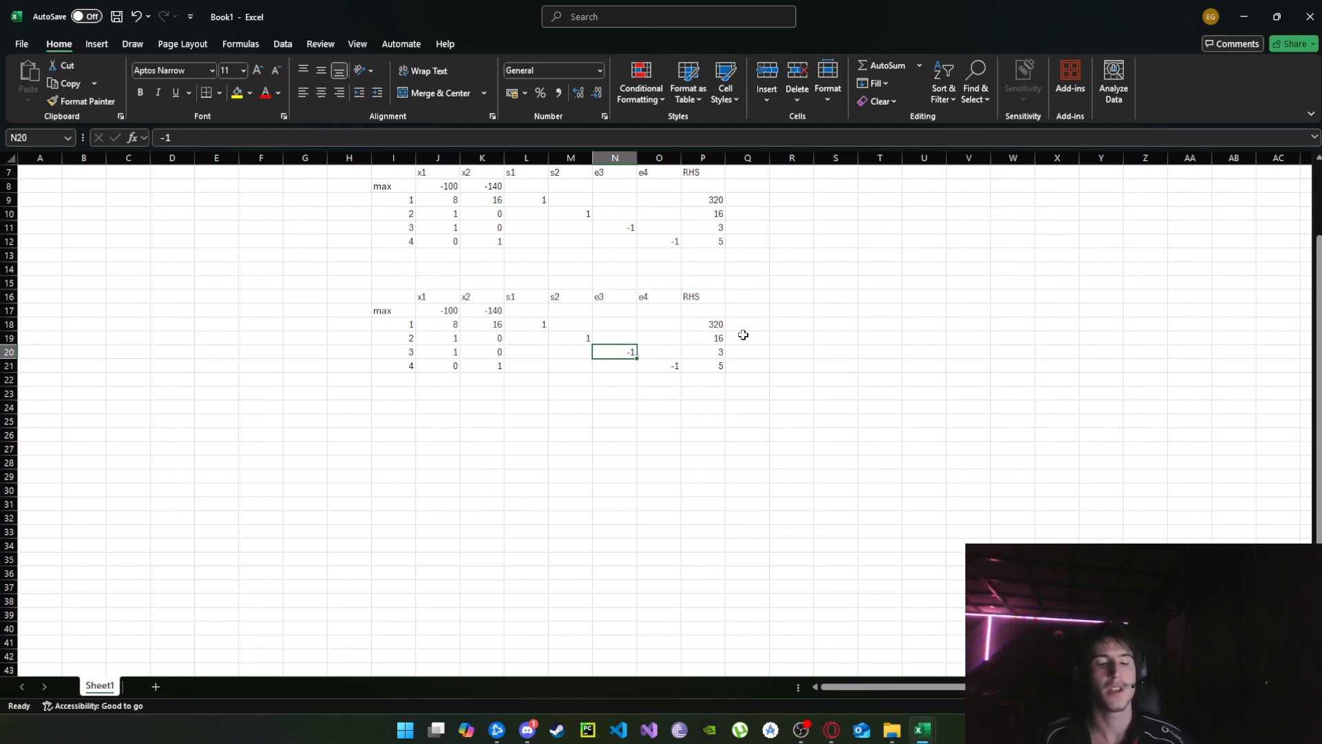
{"action": "type", "text": "1"}
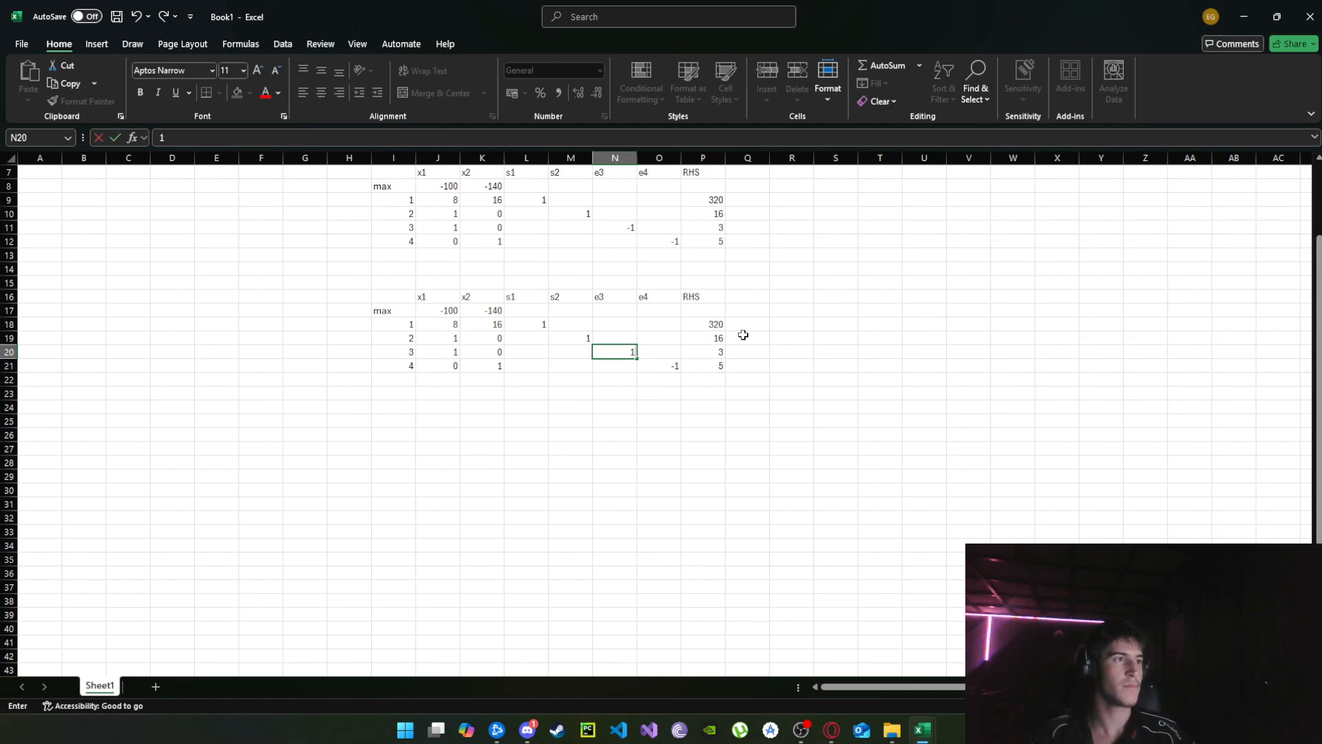
{"action": "key", "text": "Tab"}
{"action": "key", "text": "Tab"}
{"action": "type", "text": "-3"}
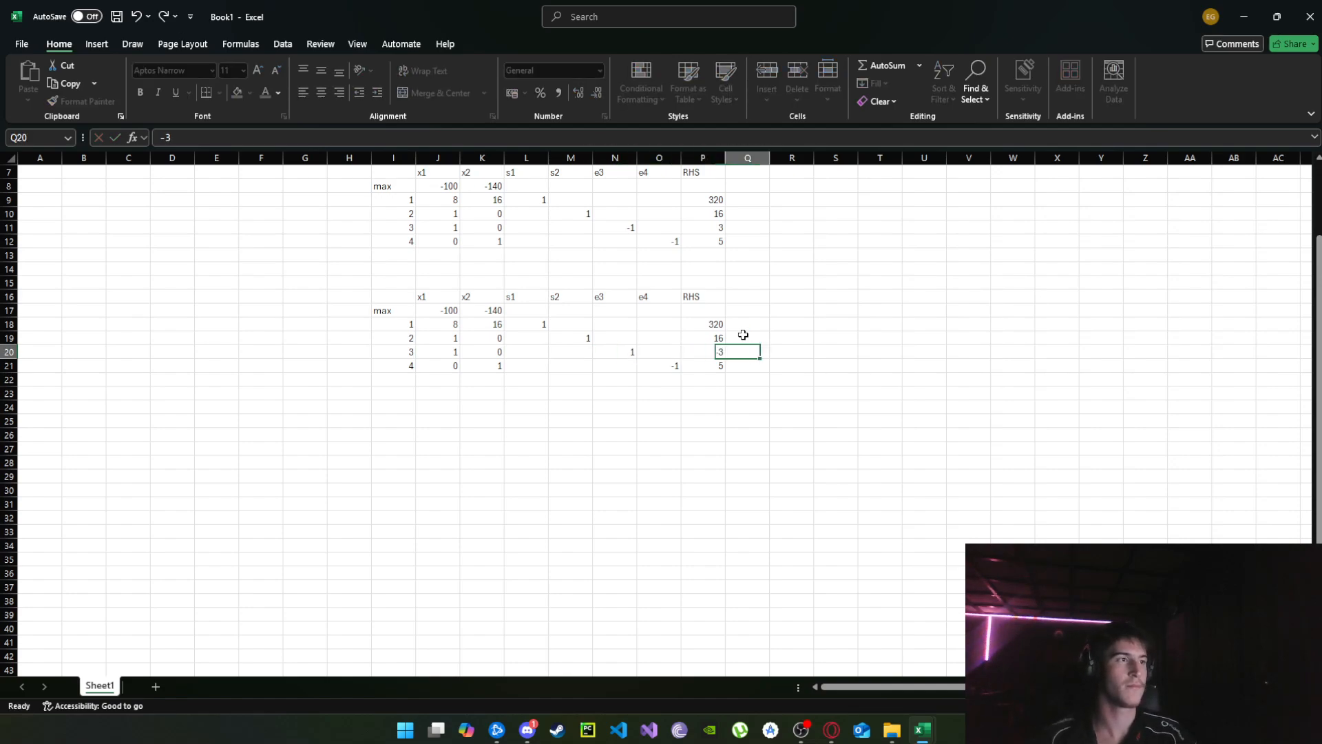
{"action": "key", "text": "Tab"}
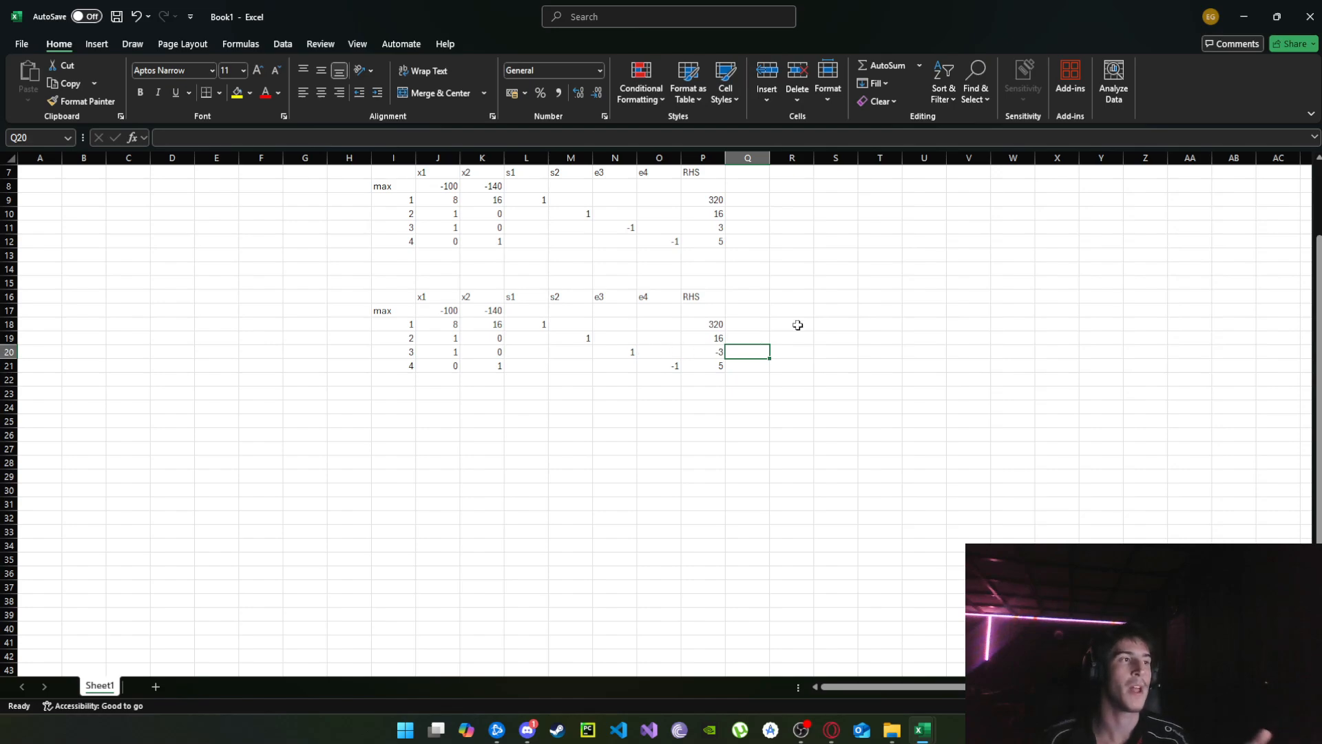
Restore the RHS to 3 and the e3 coefficient to -1 in constraint row 3 of the copied tableau.
{"action": "left_click_drag", "start_coordinate": [716, 353], "coordinate": [398, 352]}
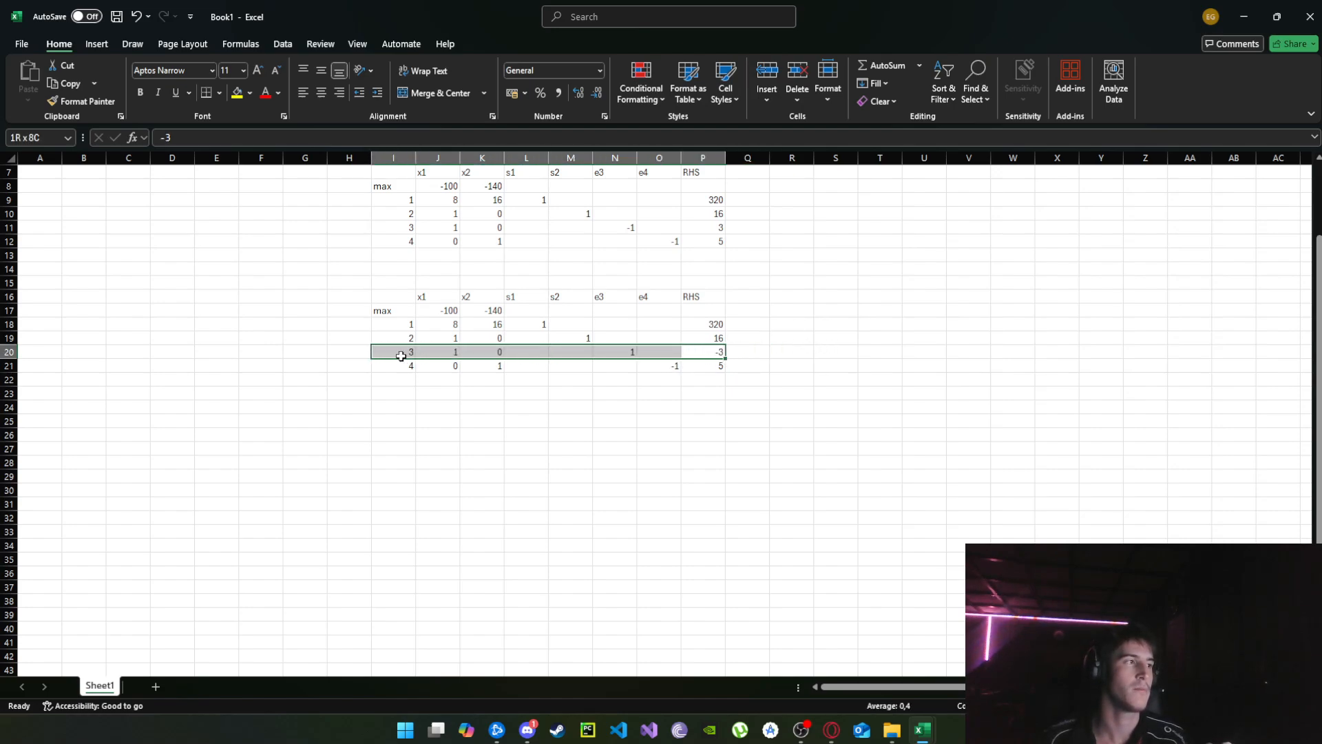
{"action": "left_click", "coordinate": [718, 353]}
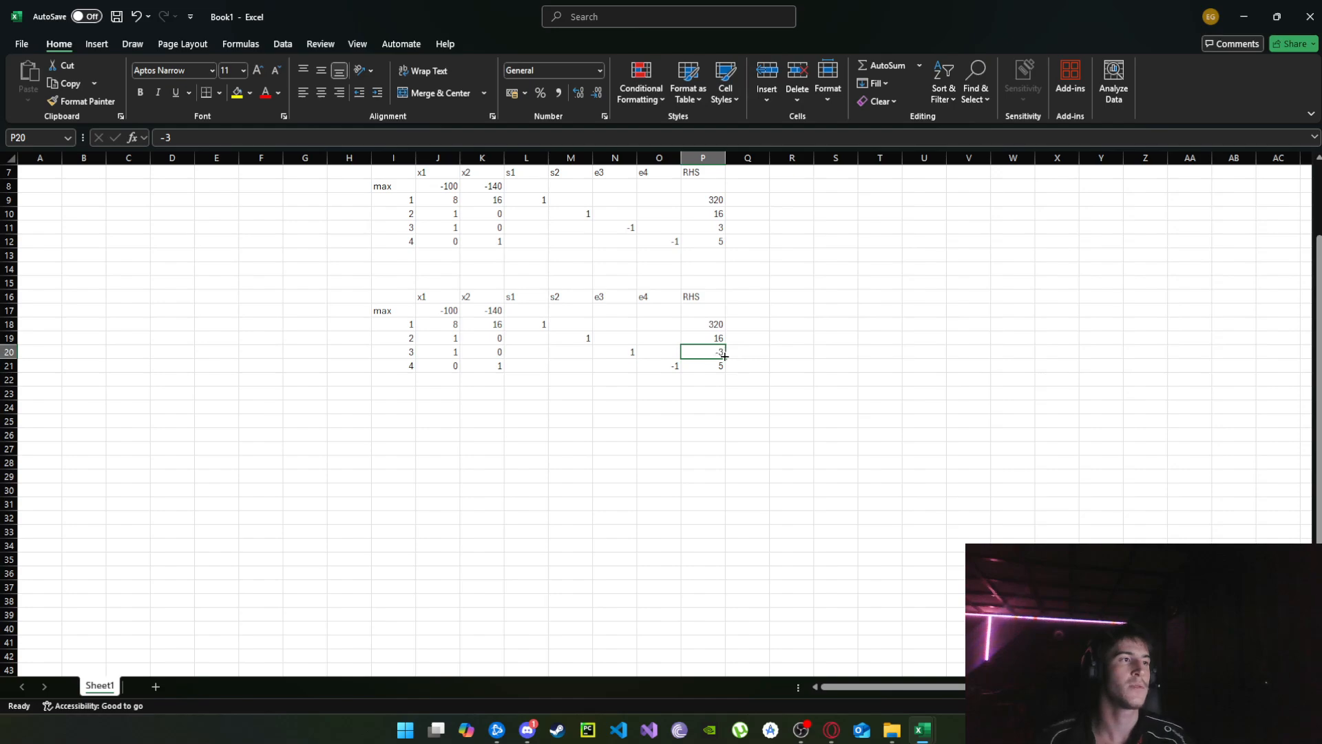
{"action": "type", "text": "3"}
{"action": "left_click", "coordinate": [639, 352]}
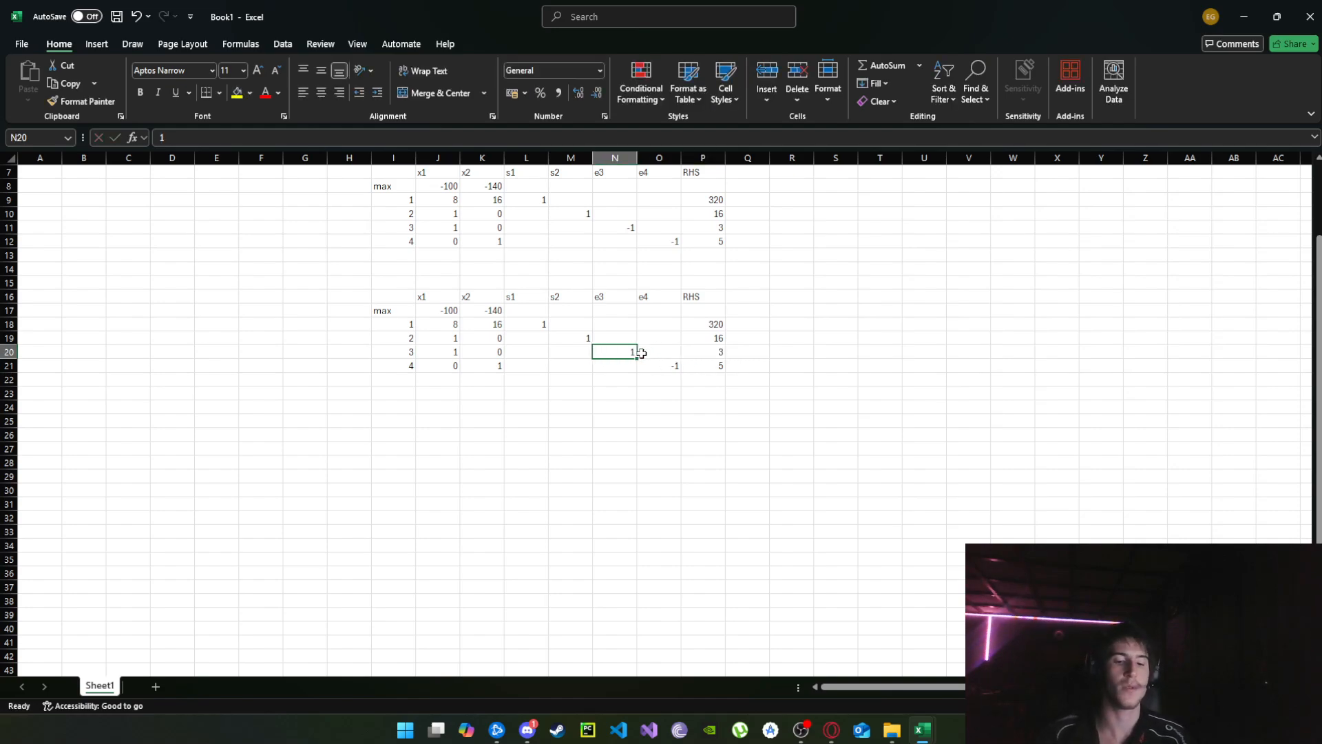
{"action": "type", "text": "-1"}
{"action": "left_click", "coordinate": [640, 352]}
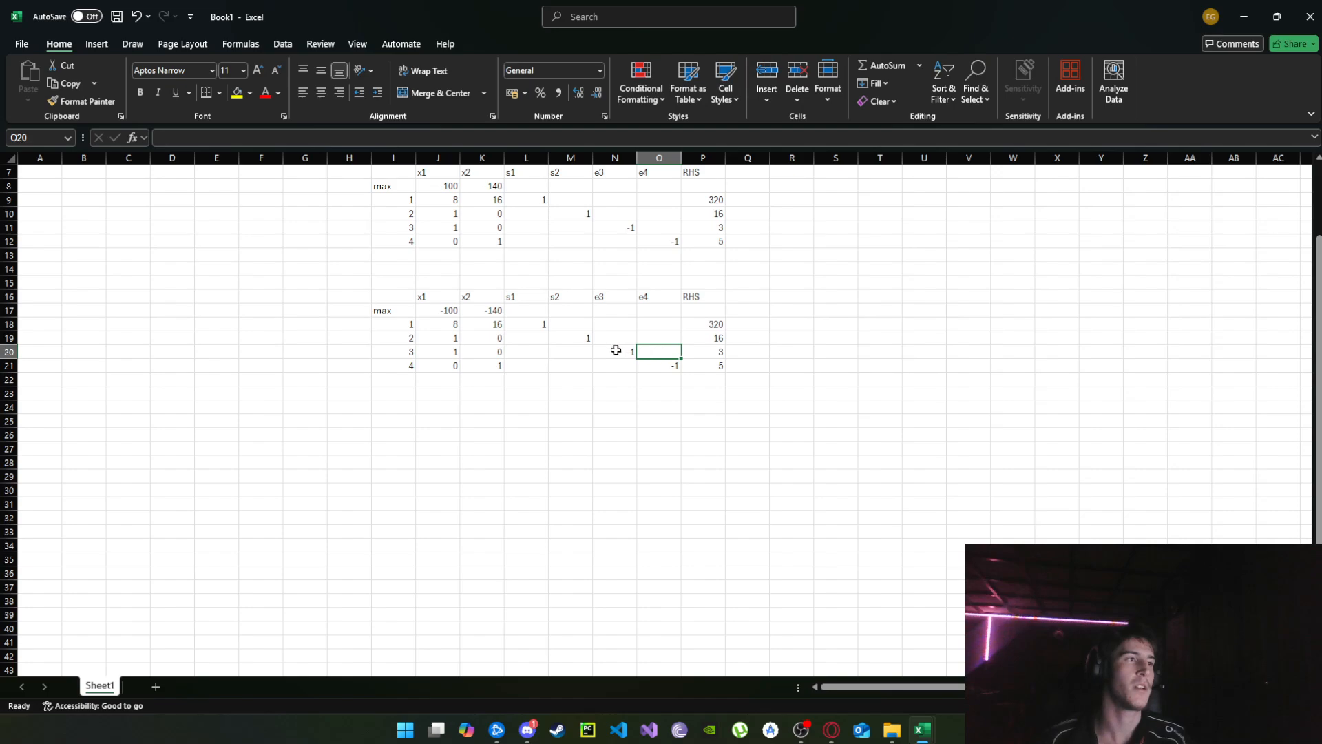
Multiply constraint row 3 of the copied tableau by -1: set e3 to 1, RHS to -3 and x1 to -1.
{"action": "left_click", "coordinate": [617, 351]}
{"action": "type", "text": "1"}
{"action": "key", "text": "Tab"}
{"action": "key", "text": "Tab"}
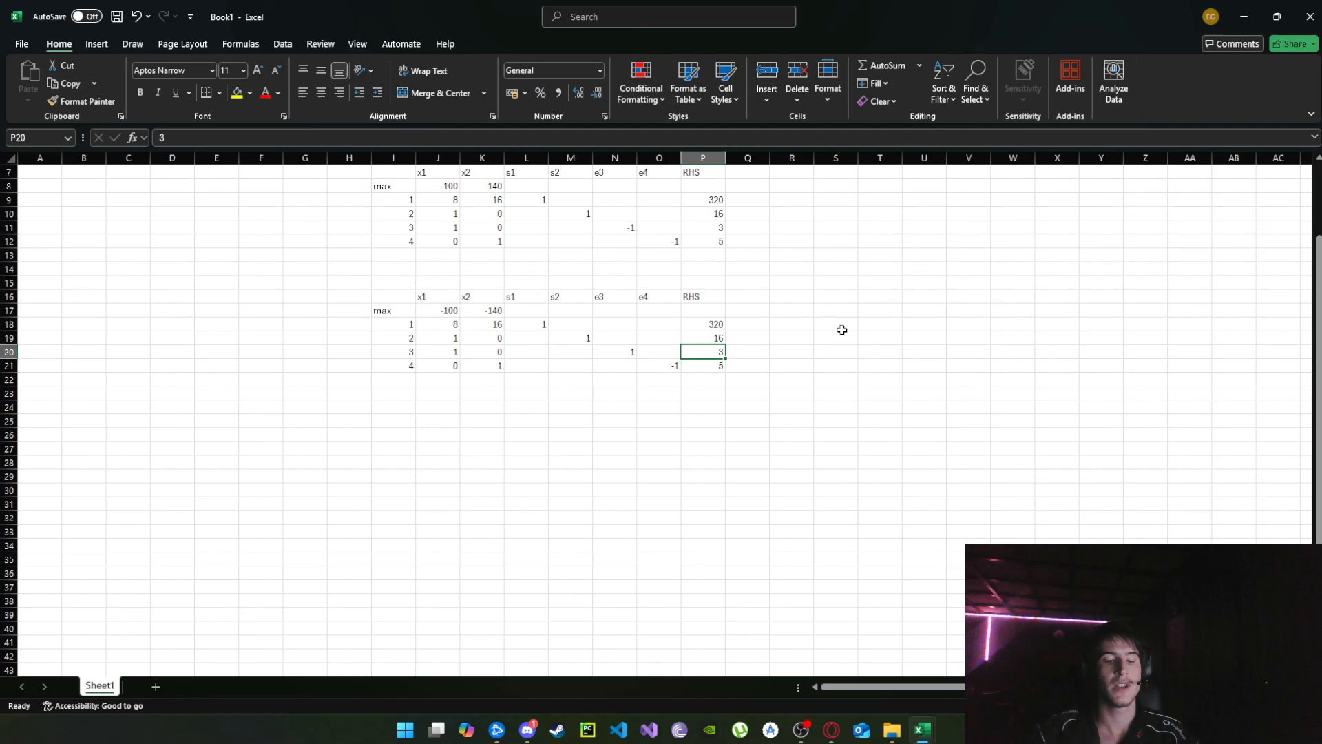
{"action": "type", "text": "-3"}
{"action": "key", "text": "Tab"}
{"action": "left_click", "coordinate": [451, 350]}
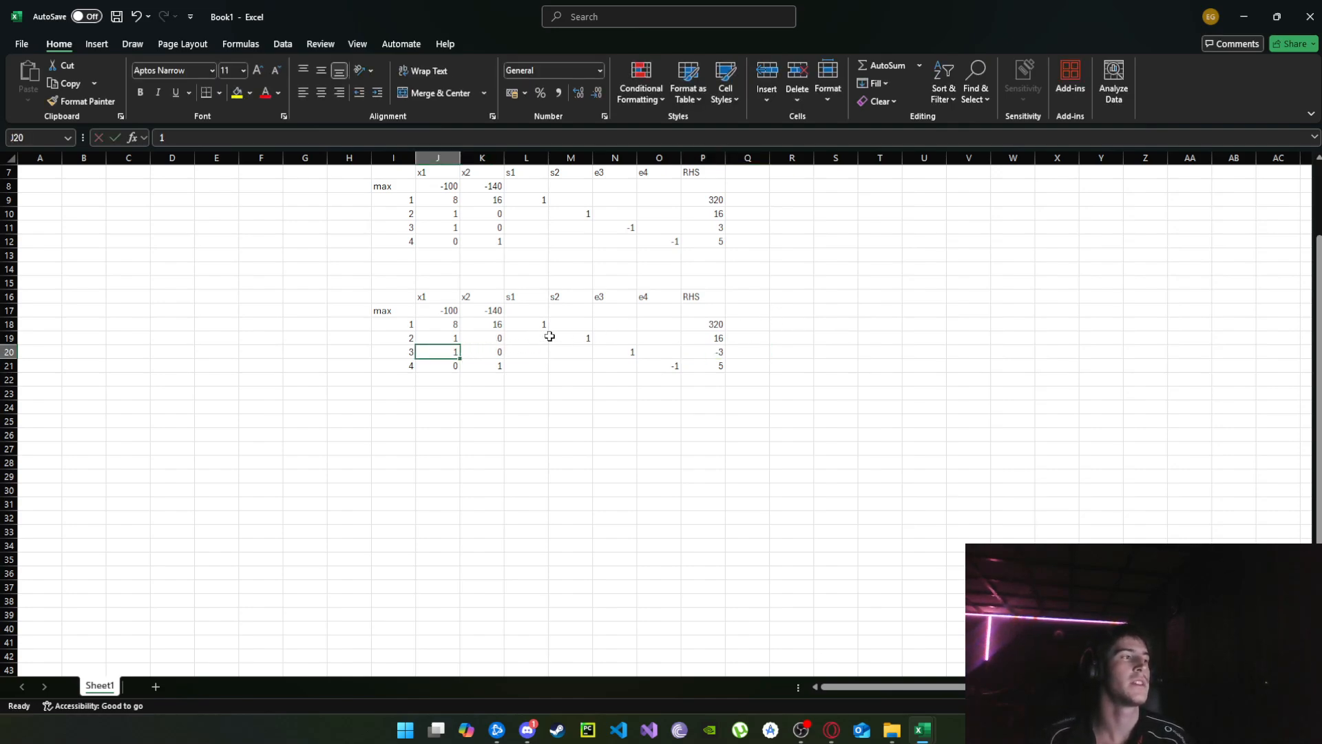
{"action": "type", "text": "-1"}
{"action": "key", "text": "Tab"}
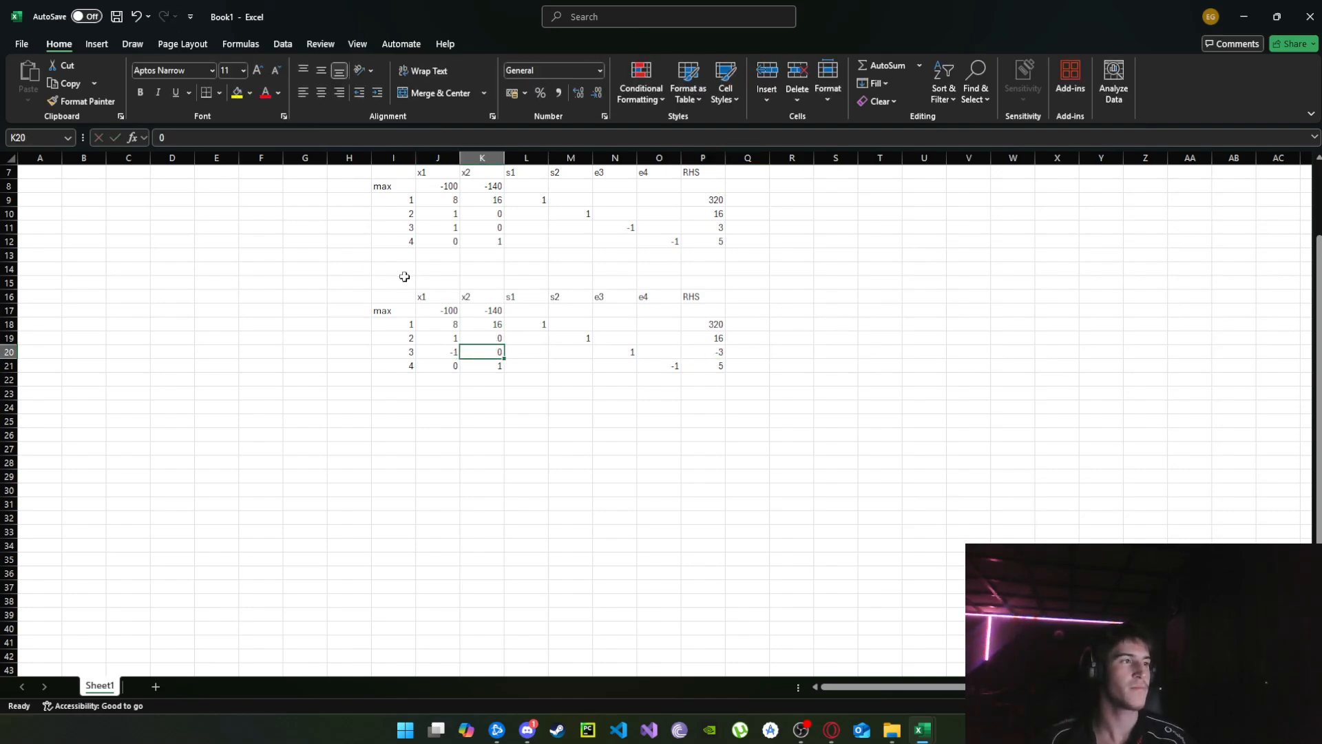
Multiply constraint row 4 of the copied tableau by -1: set e4 to 1, RHS to -5 and x2 to -1.
{"action": "left_click", "coordinate": [664, 368]}
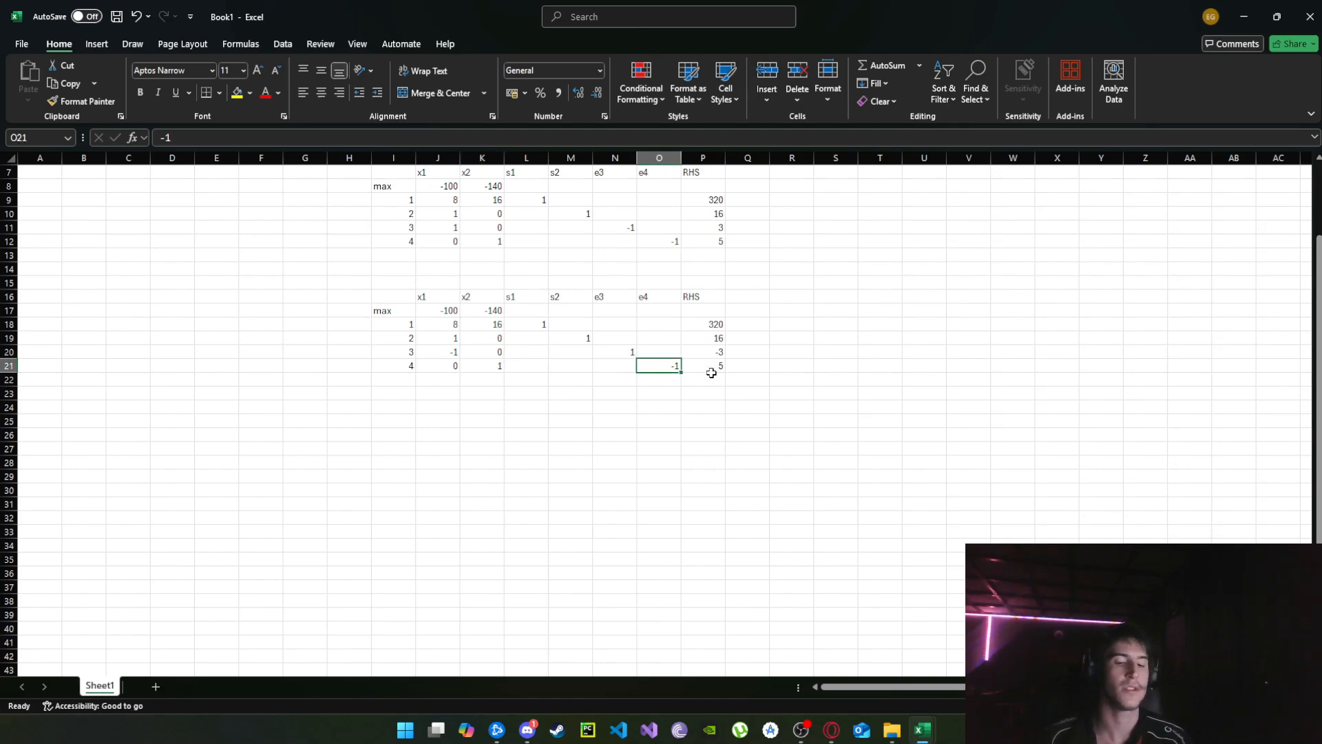
{"action": "type", "text": "1"}
{"action": "key", "text": "Tab"}
{"action": "type", "text": "-"}
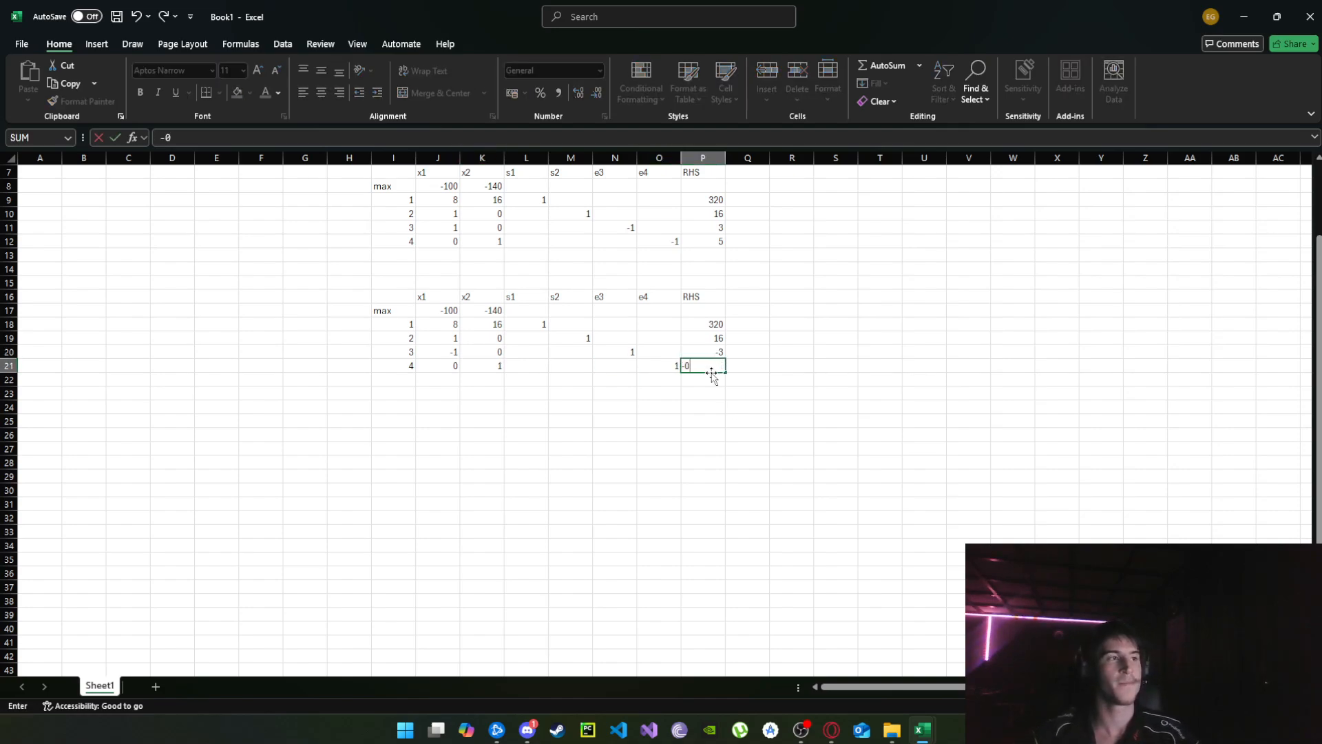
{"action": "left_click", "coordinate": [570, 391]}
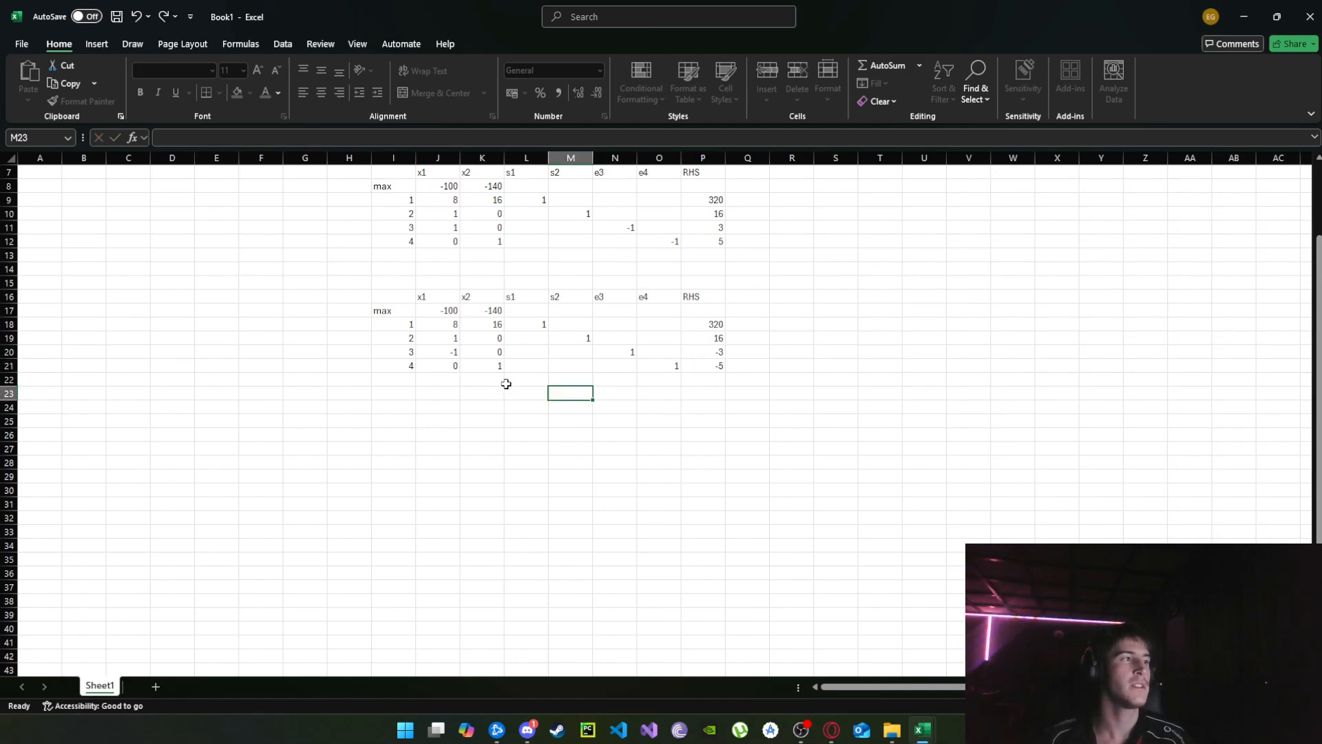
{"action": "left_click", "coordinate": [494, 368]}
{"action": "type", "text": "-1"}
{"action": "key", "text": "Tab"}
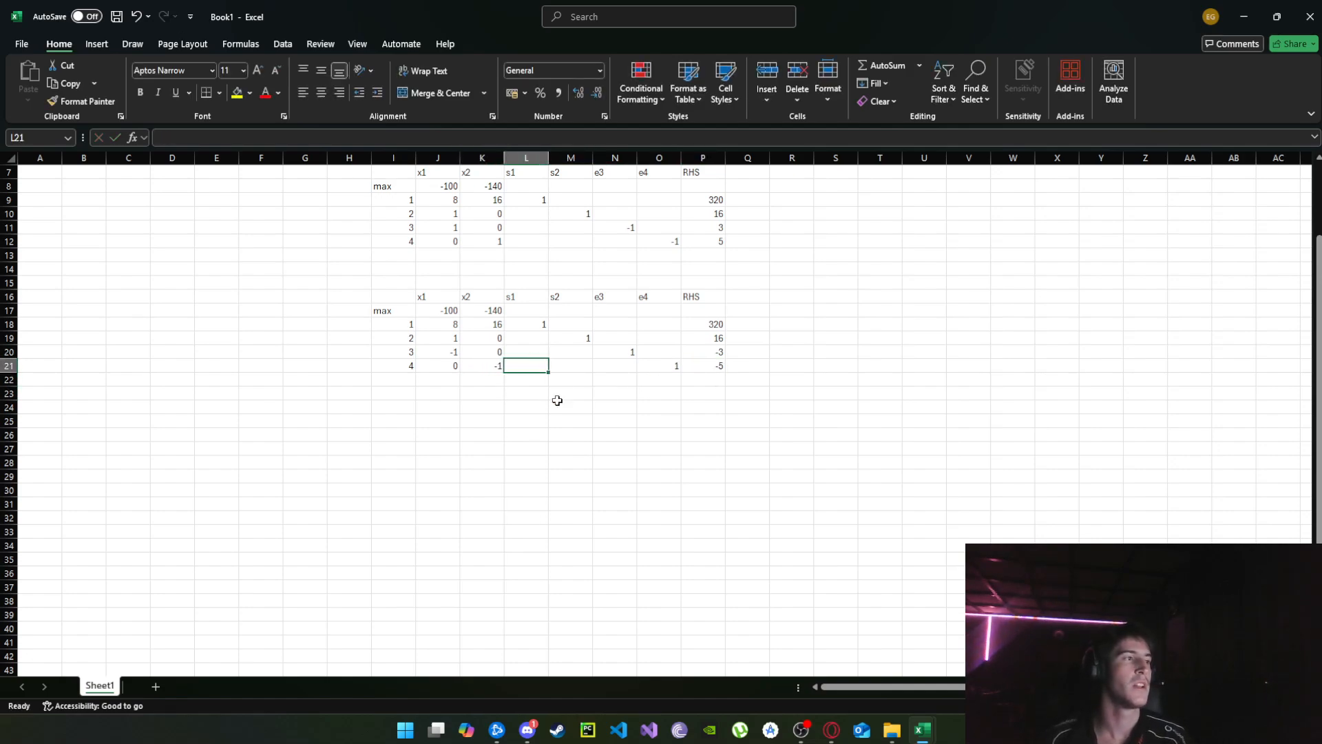
Compare the original and copied tableaux and examine the max row of the copied one.
{"action": "scroll", "coordinate": [602, 338], "scroll_direction": "up", "scroll_amount": 2}
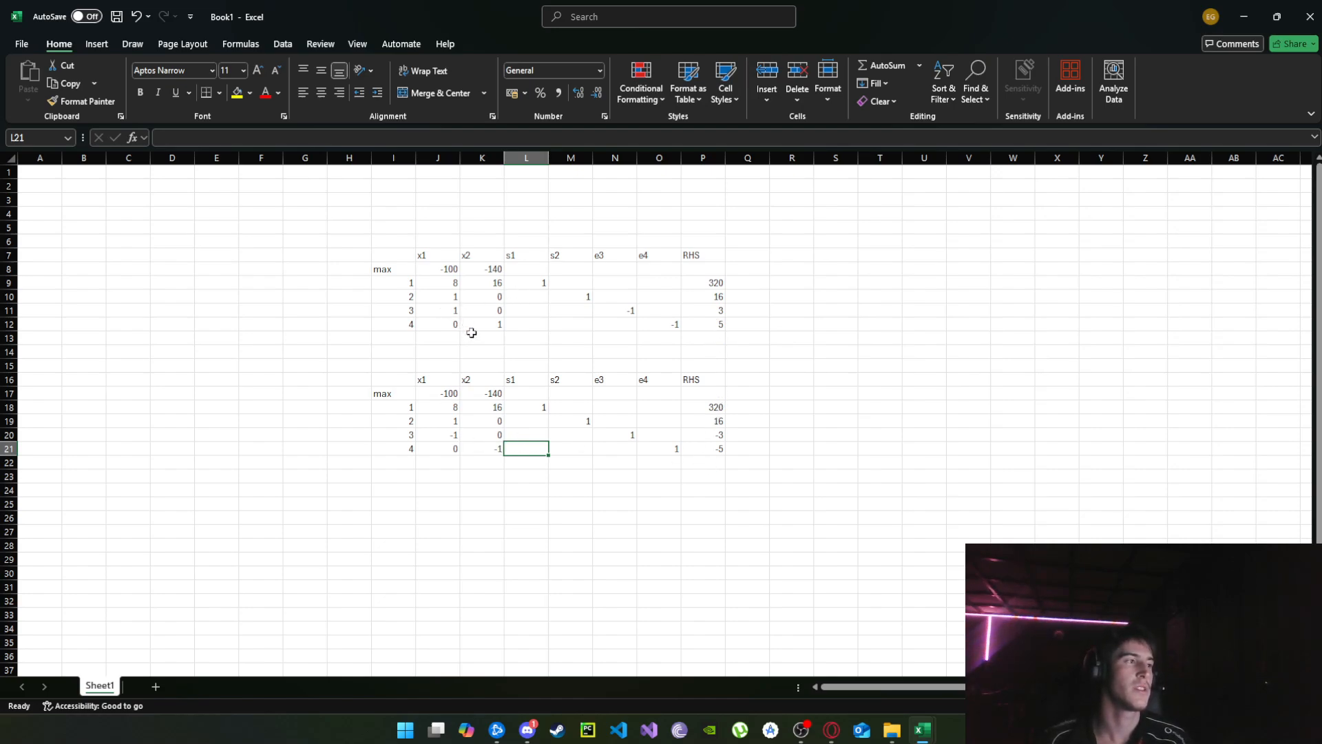
{"action": "scroll", "coordinate": [642, 471], "scroll_direction": "down", "scroll_amount": 1}
{"action": "left_click", "coordinate": [818, 439]}
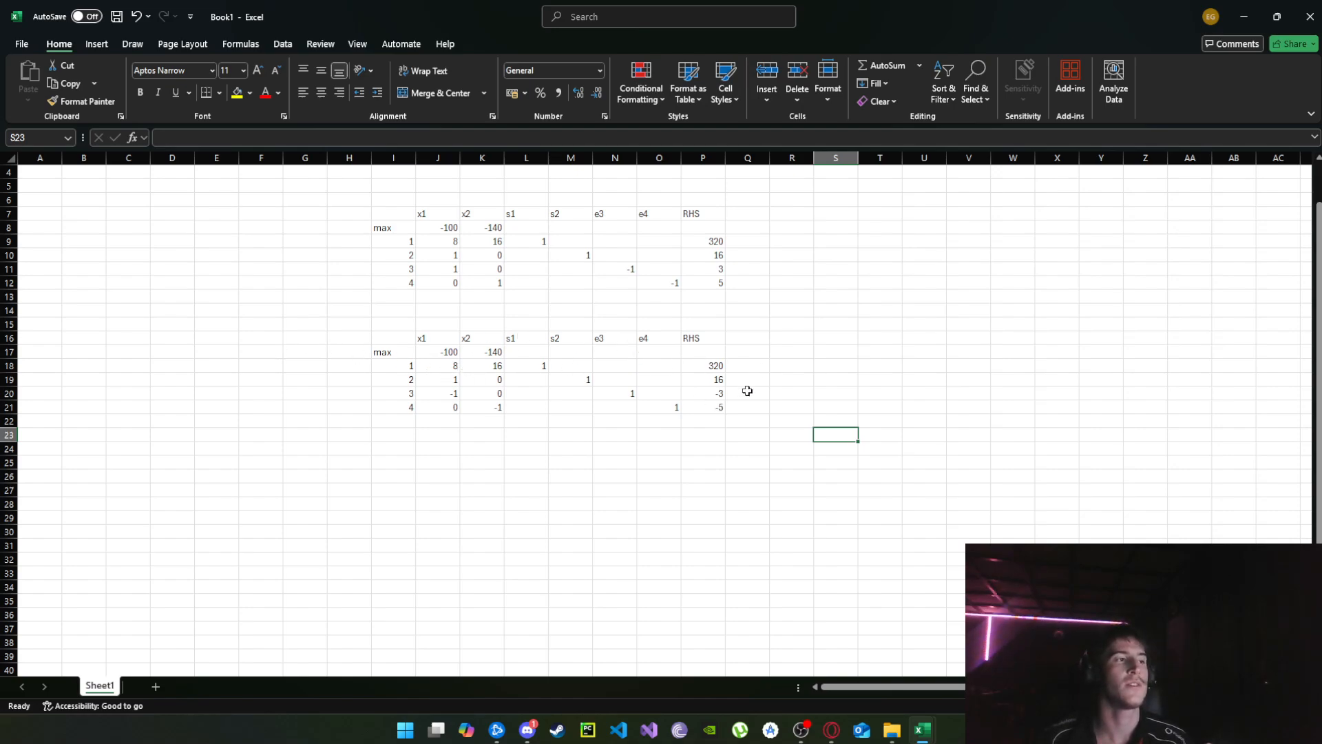
{"action": "left_click_drag", "start_coordinate": [405, 353], "coordinate": [721, 355]}
{"action": "scroll", "coordinate": [721, 355], "scroll_direction": "down", "scroll_amount": 1}
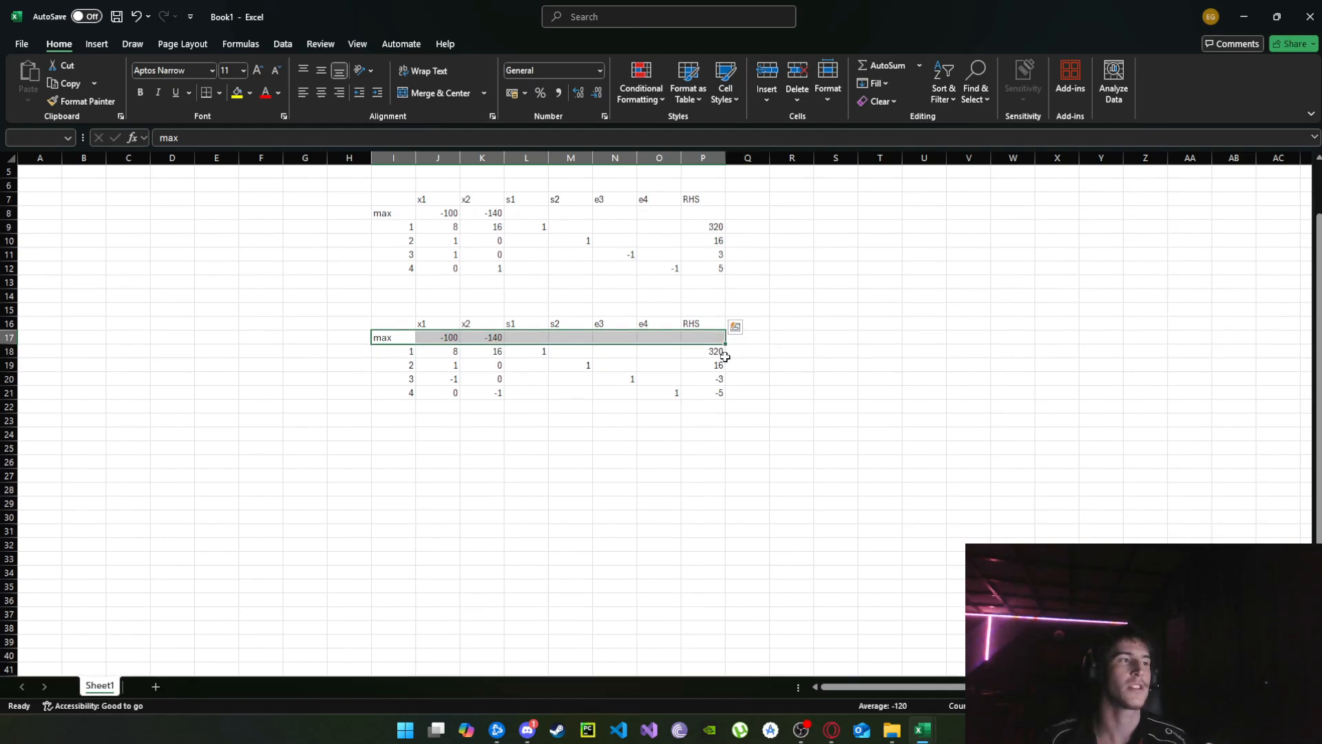
{"action": "left_click", "coordinate": [810, 407]}
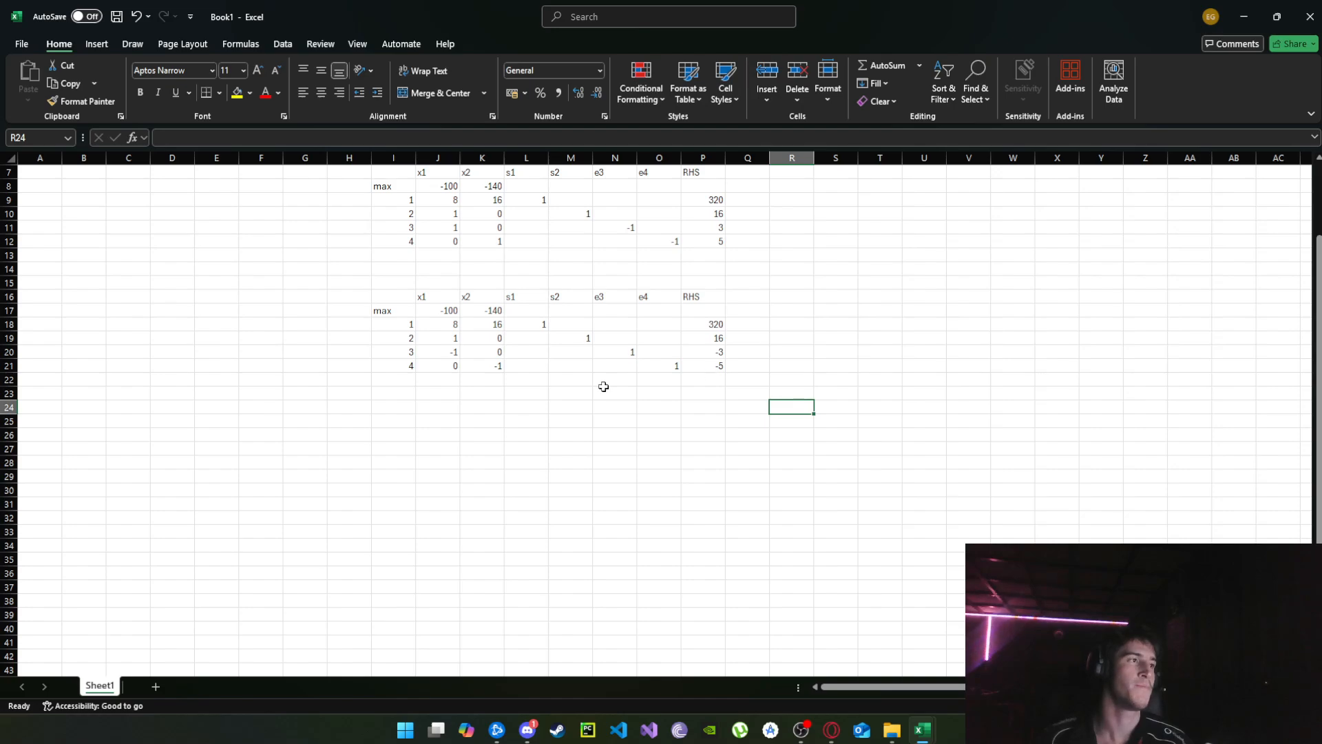
Examine the RHS values of the copied tableau and constraint row 4 across its variables to identify the pivot row.
{"action": "left_click_drag", "start_coordinate": [717, 367], "coordinate": [436, 365]}
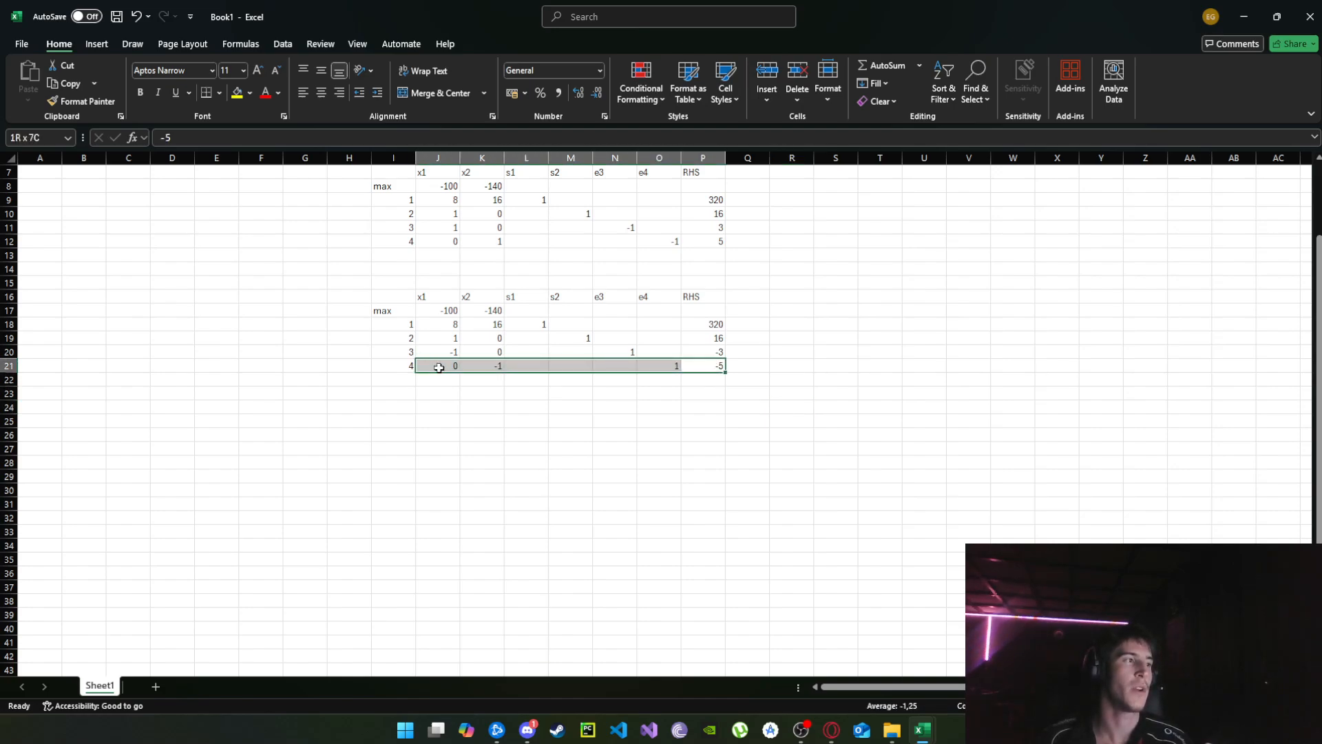
{"action": "left_click", "coordinate": [772, 380]}
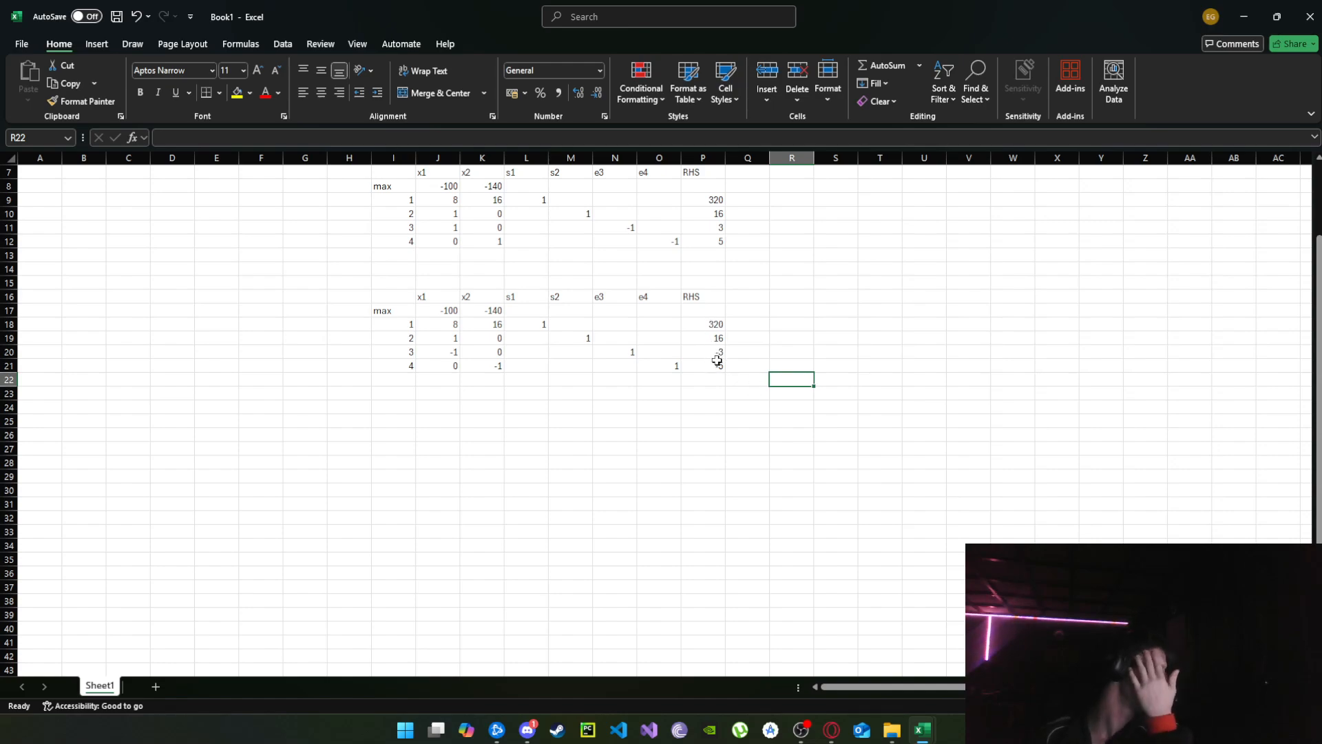
{"action": "left_click", "coordinate": [778, 366]}
{"action": "left_click_drag", "start_coordinate": [717, 366], "coordinate": [715, 324]}
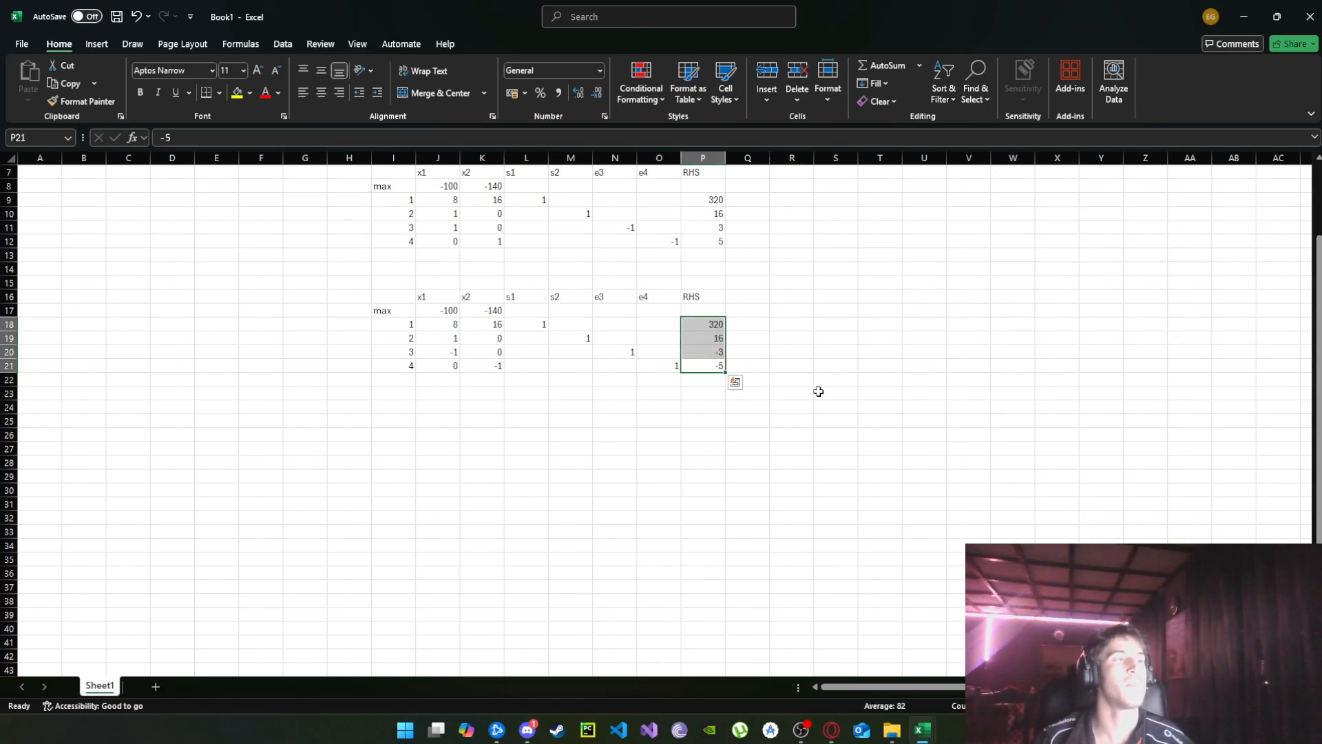
{"action": "left_click", "coordinate": [807, 338]}
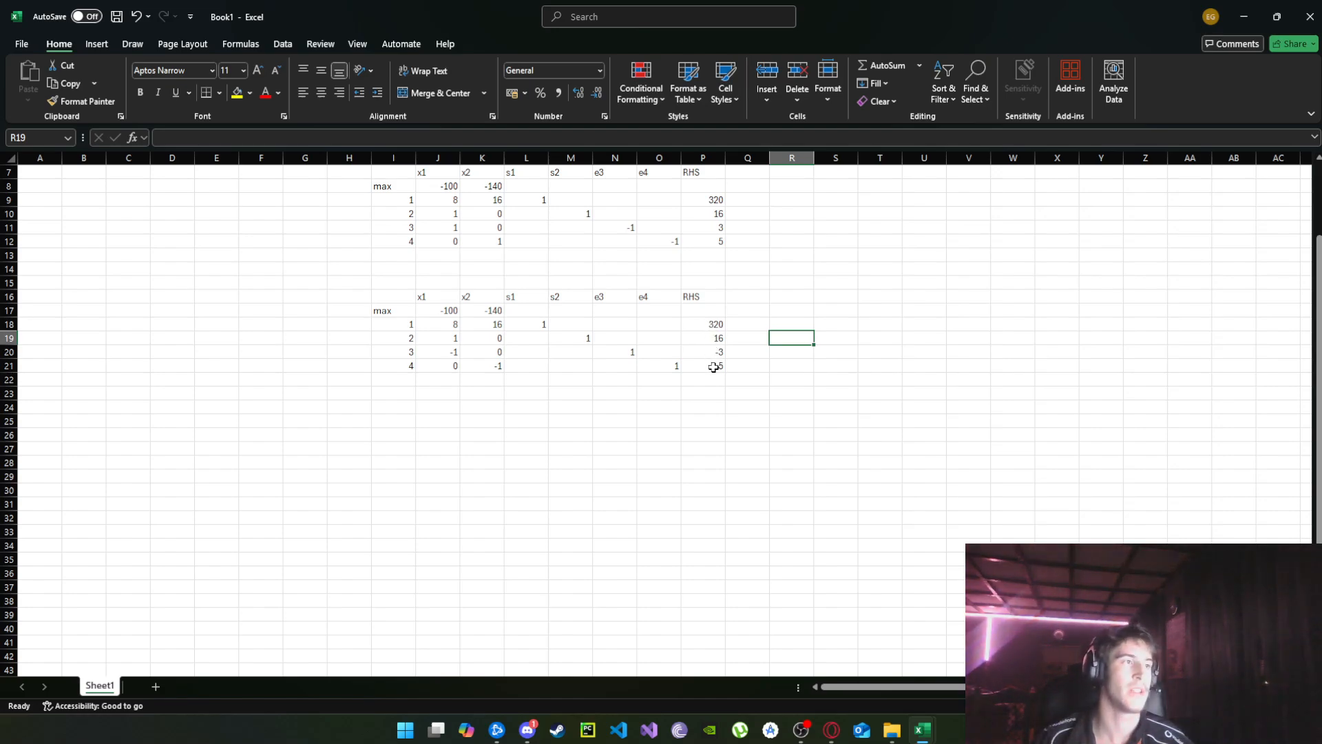
{"action": "left_click", "coordinate": [714, 366]}
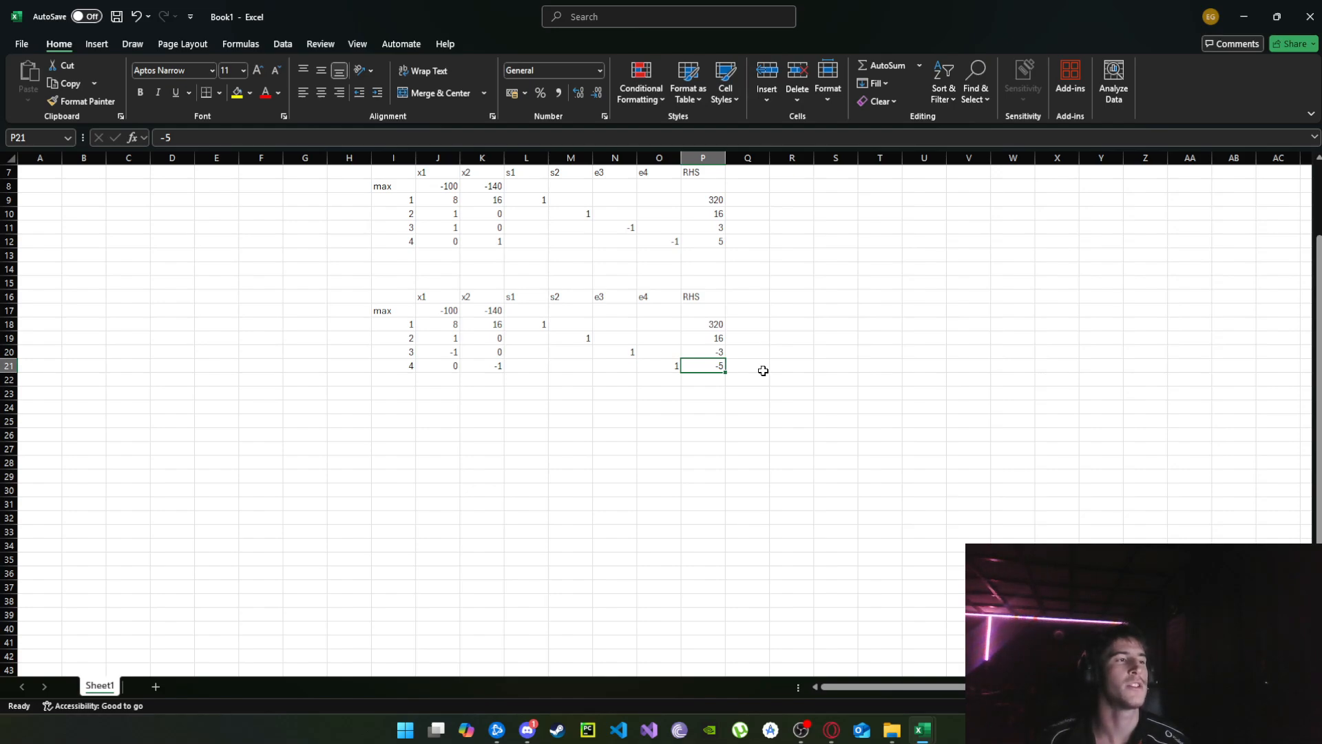
{"action": "key", "text": "Up"}
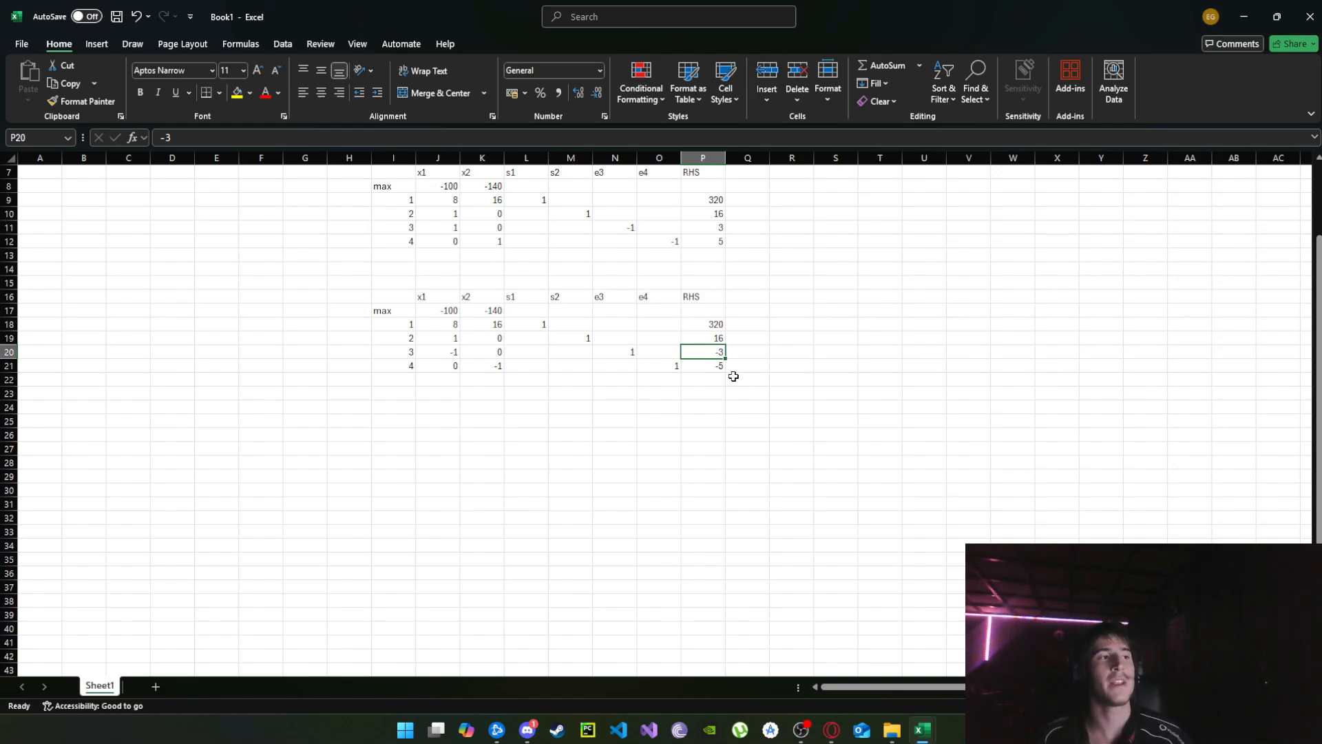
{"action": "left_click", "coordinate": [715, 363]}
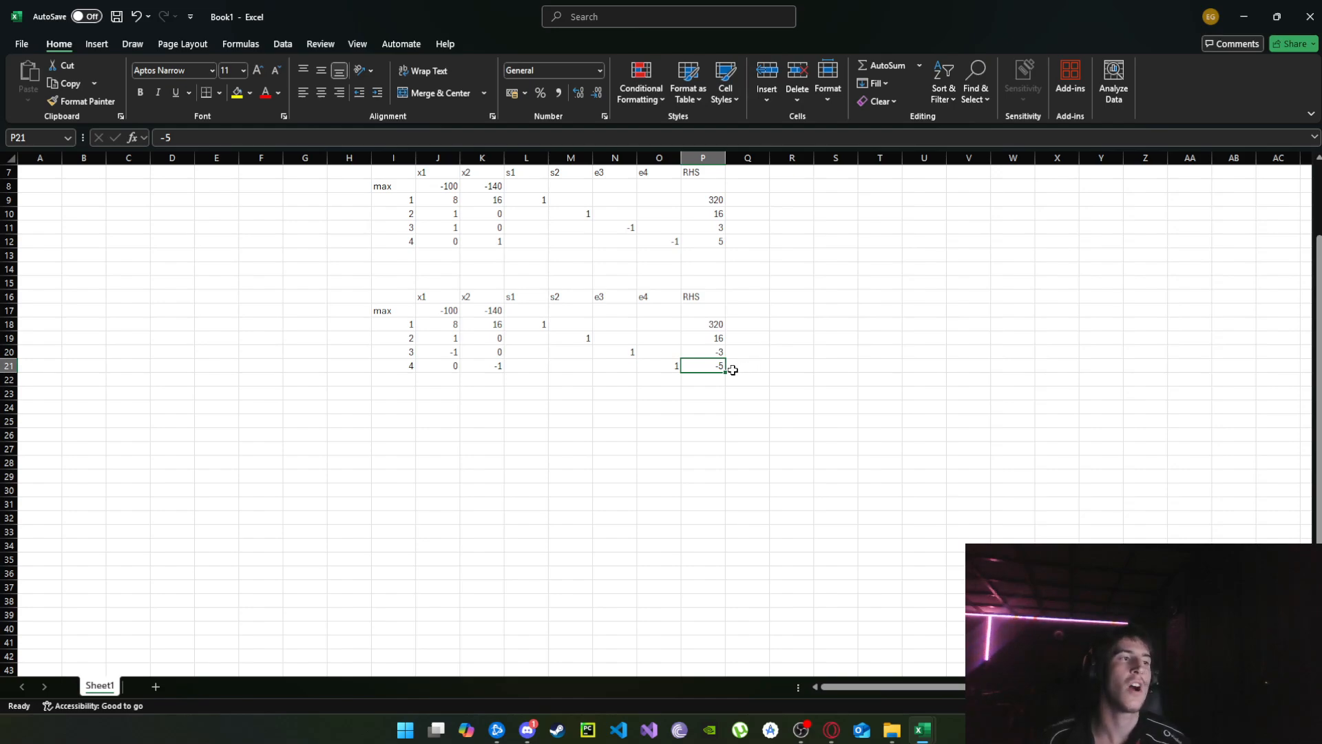
{"action": "left_click", "coordinate": [757, 367]}
{"action": "left_click_drag", "start_coordinate": [719, 366], "coordinate": [437, 366]}
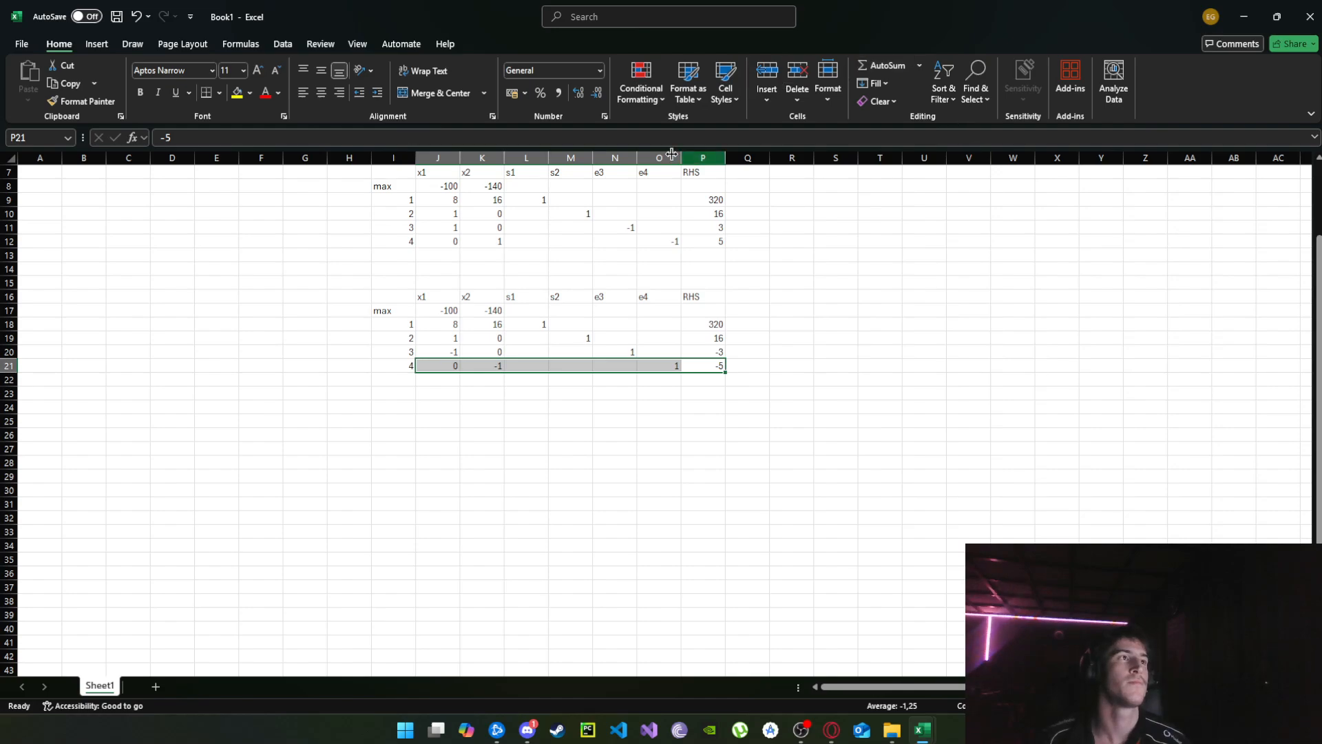
Apply the Neutral cell style to constraint row 4 of the second tableau from x1 to RHS, then examine its RHS and the x2 column.
{"action": "left_click", "coordinate": [645, 86]}
{"action": "left_click", "coordinate": [688, 89]}
{"action": "left_click", "coordinate": [725, 88]}
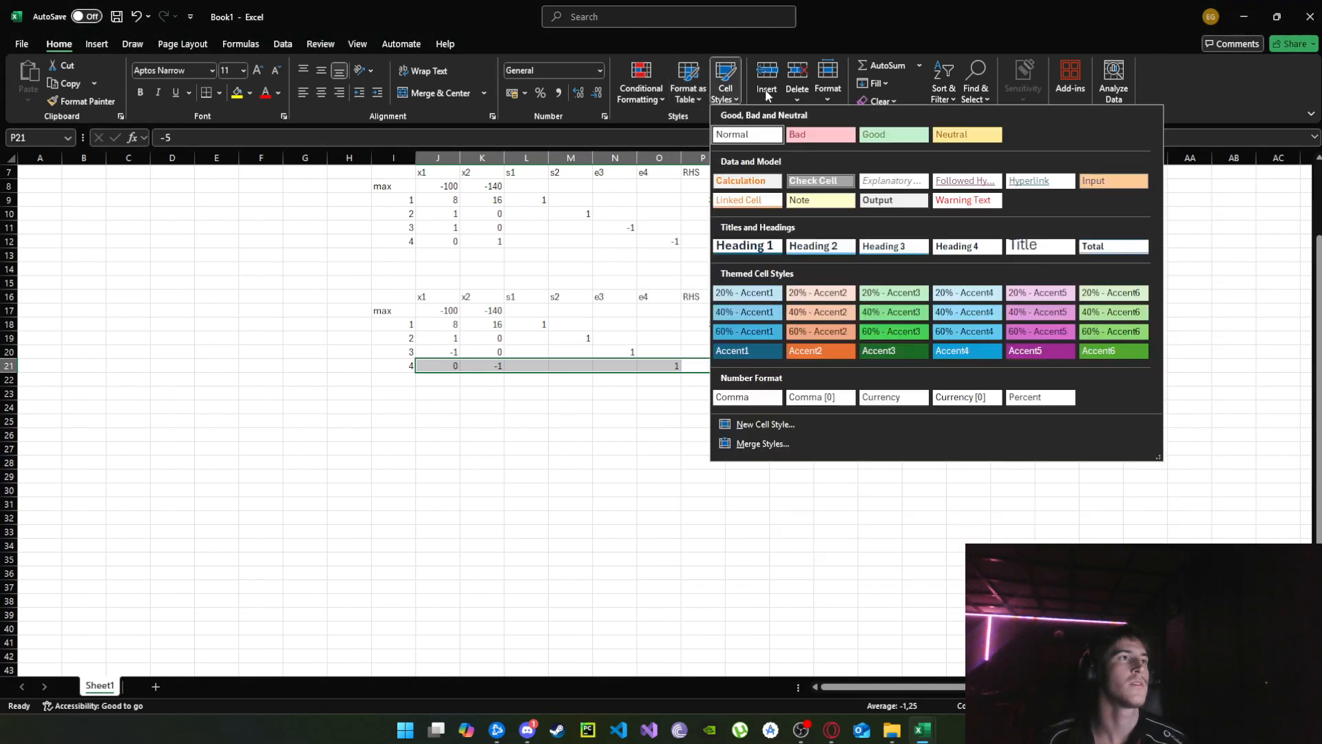
{"action": "left_click", "coordinate": [967, 134]}
{"action": "left_click", "coordinate": [792, 407]}
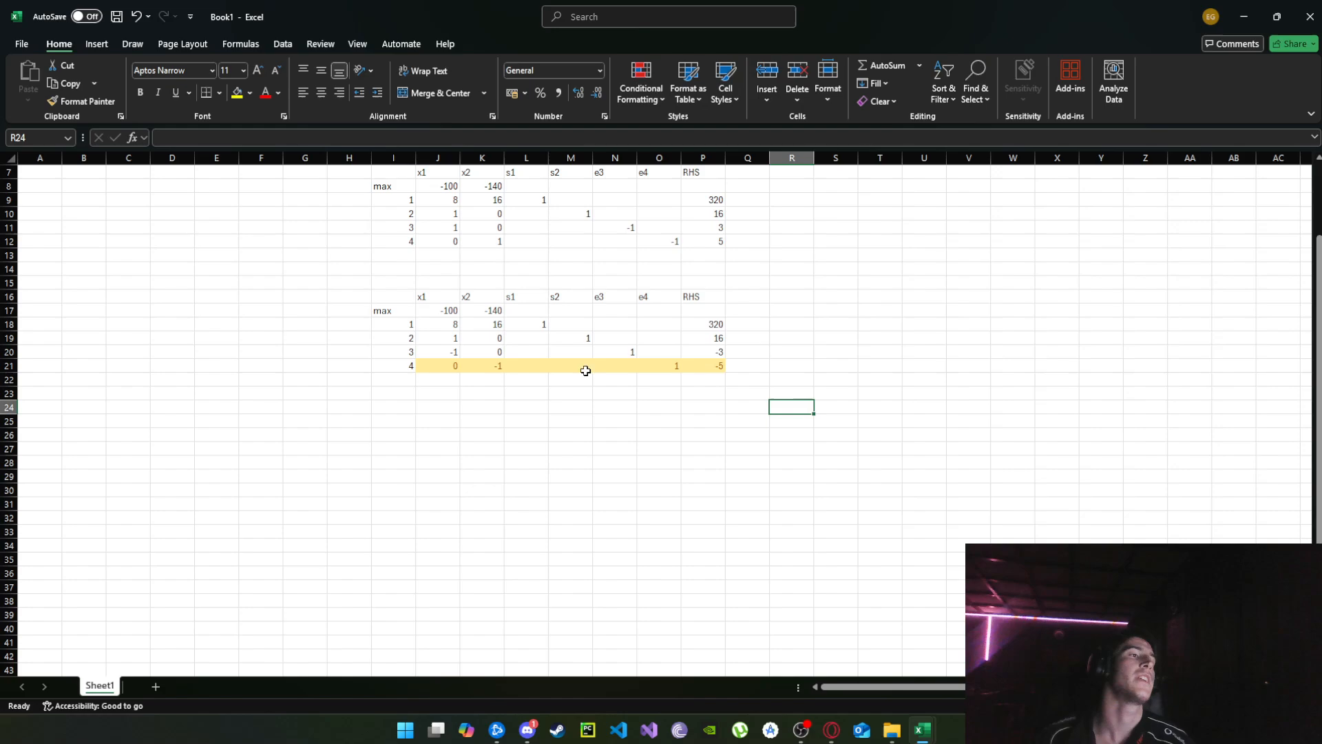
{"action": "left_click", "coordinate": [706, 364]}
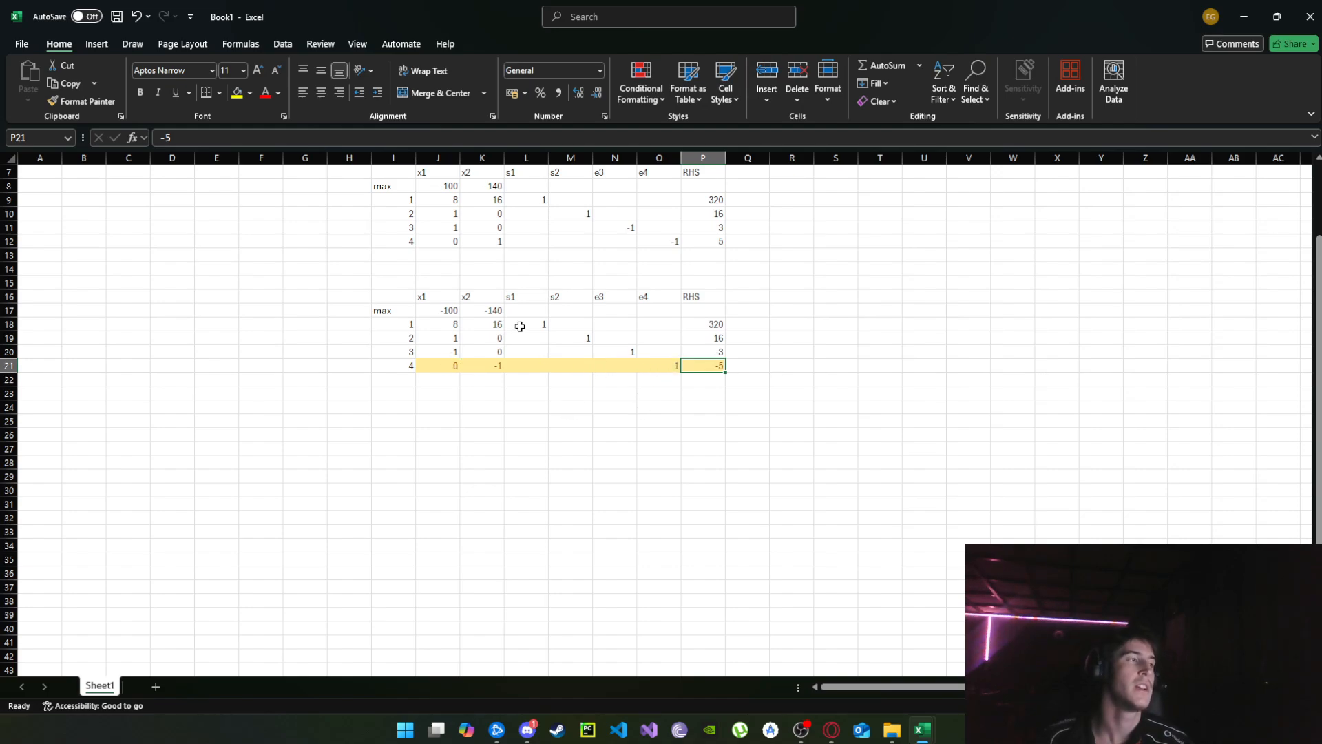
{"action": "left_click_drag", "start_coordinate": [488, 297], "coordinate": [487, 358]}
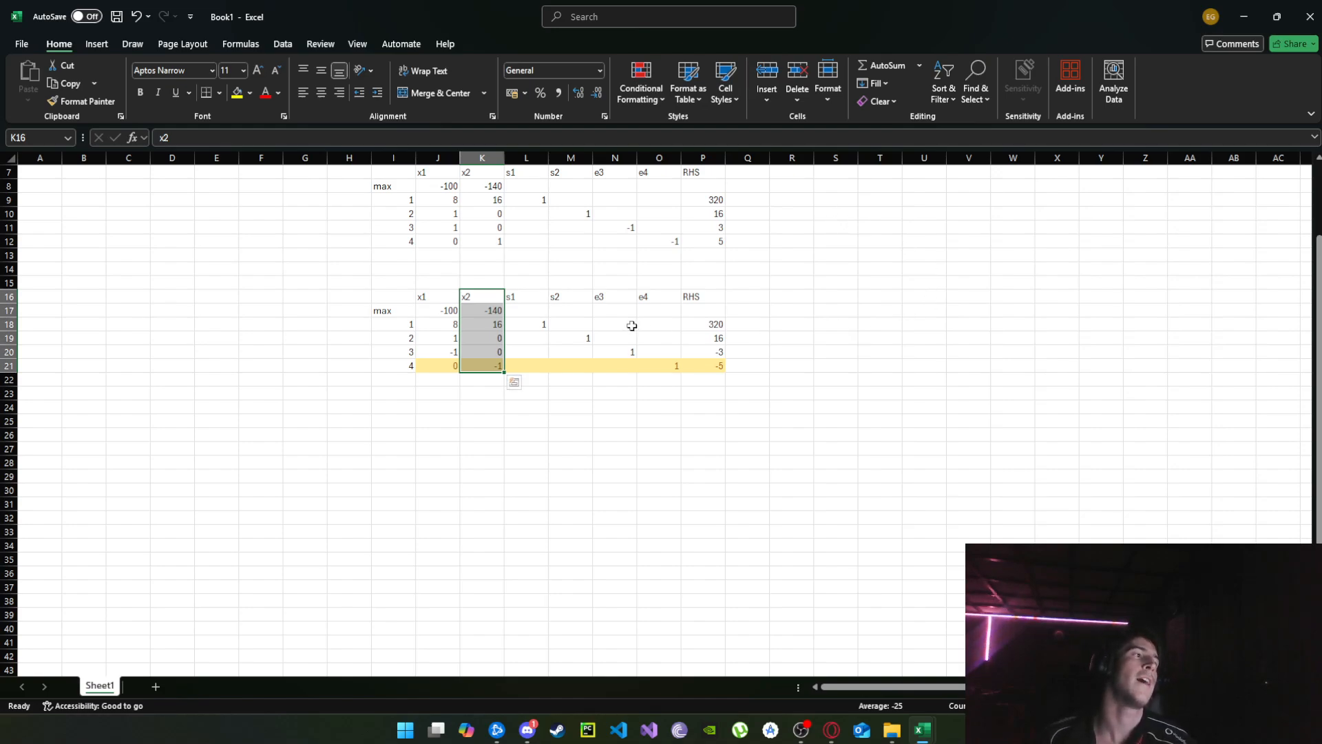
Enter example values for s1 in the second tableau: -1 in constraint row 4 and -240 in the max row.
{"action": "left_click", "coordinate": [545, 366]}
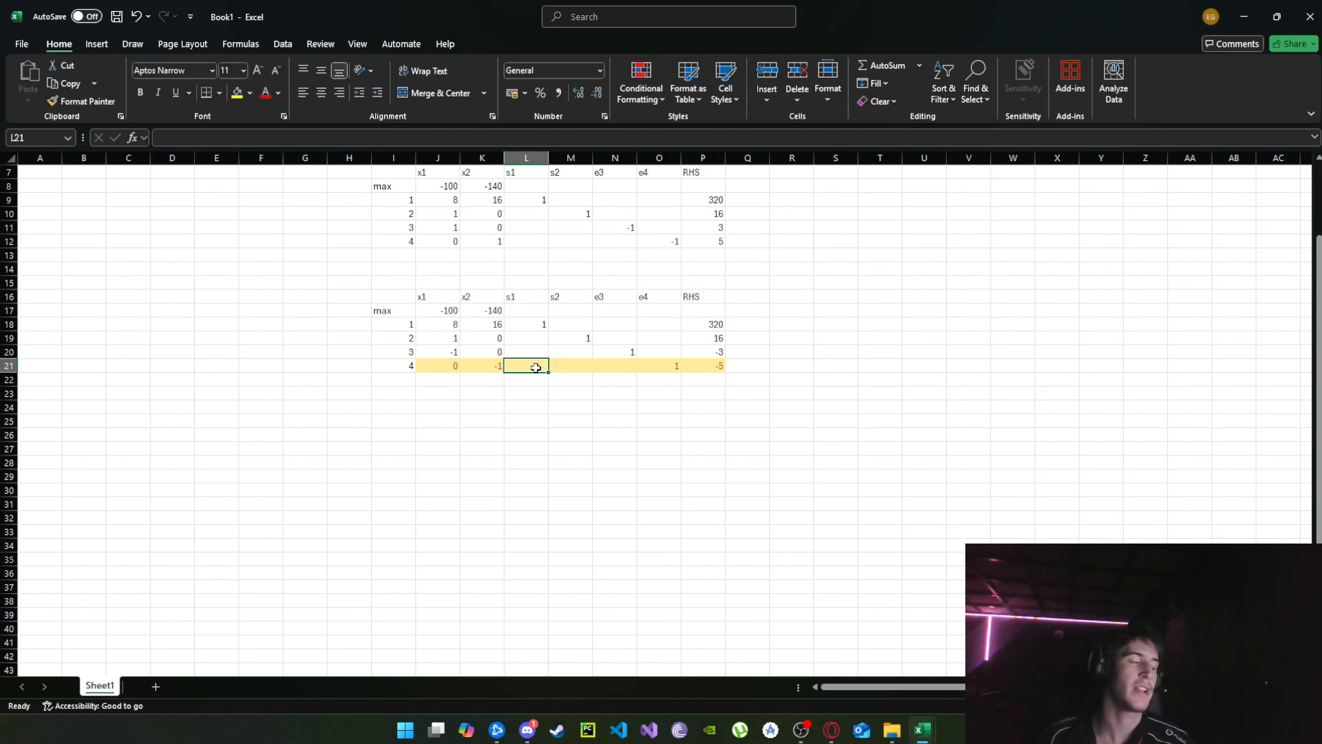
{"action": "type", "text": "-1"}
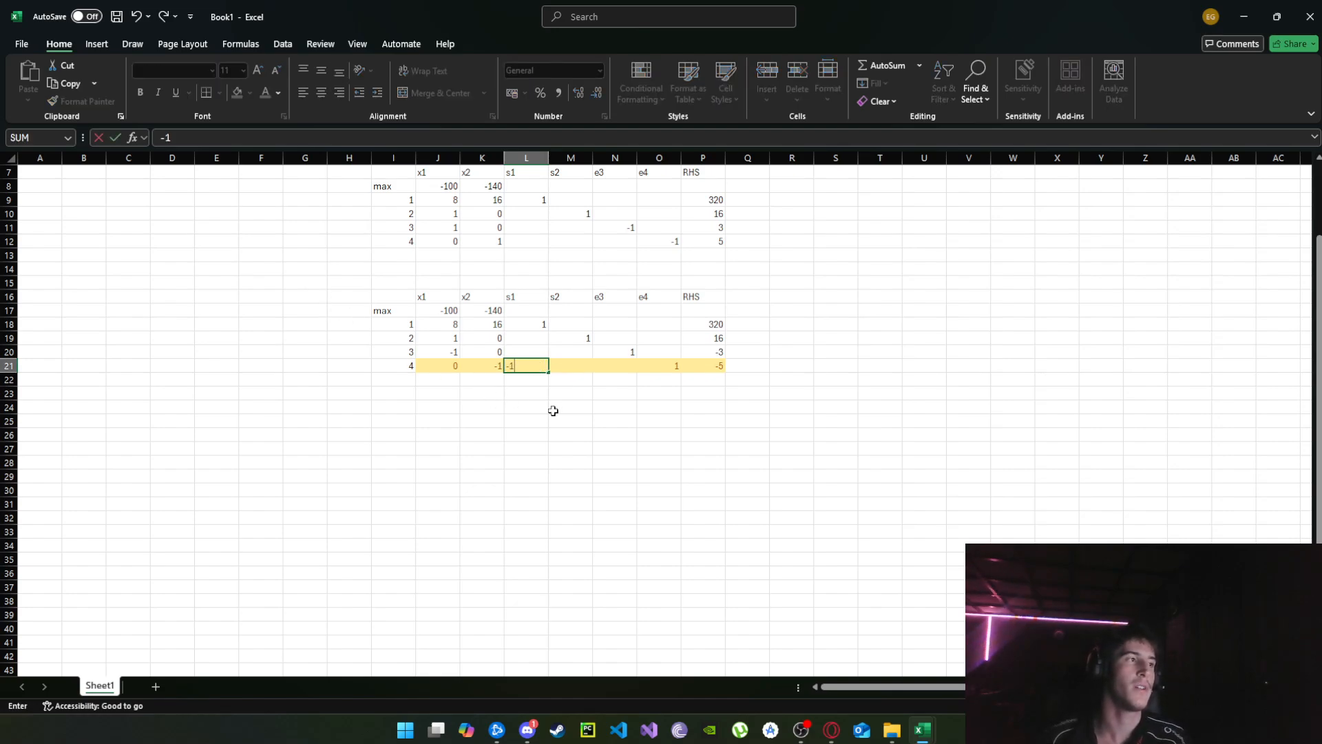
{"action": "key", "text": "Tab"}
{"action": "left_click", "coordinate": [527, 310]}
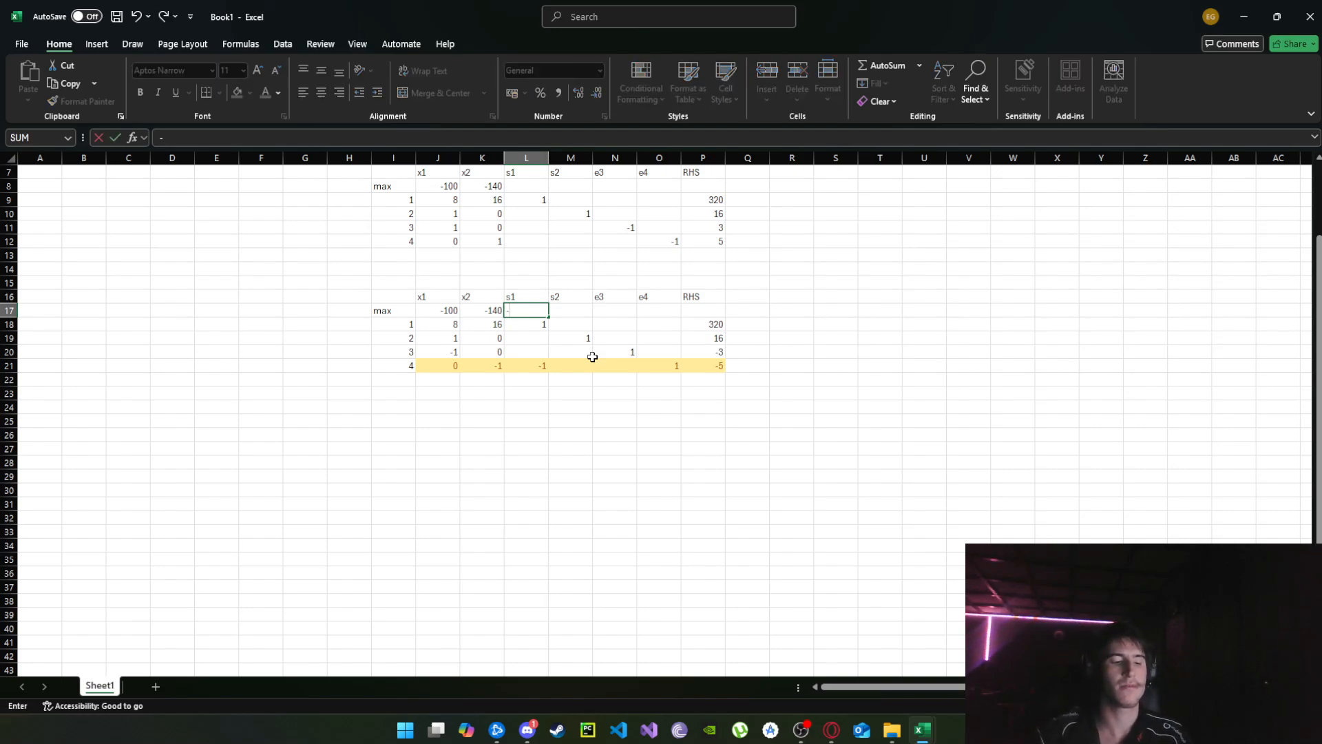
{"action": "type", "text": "-240"}
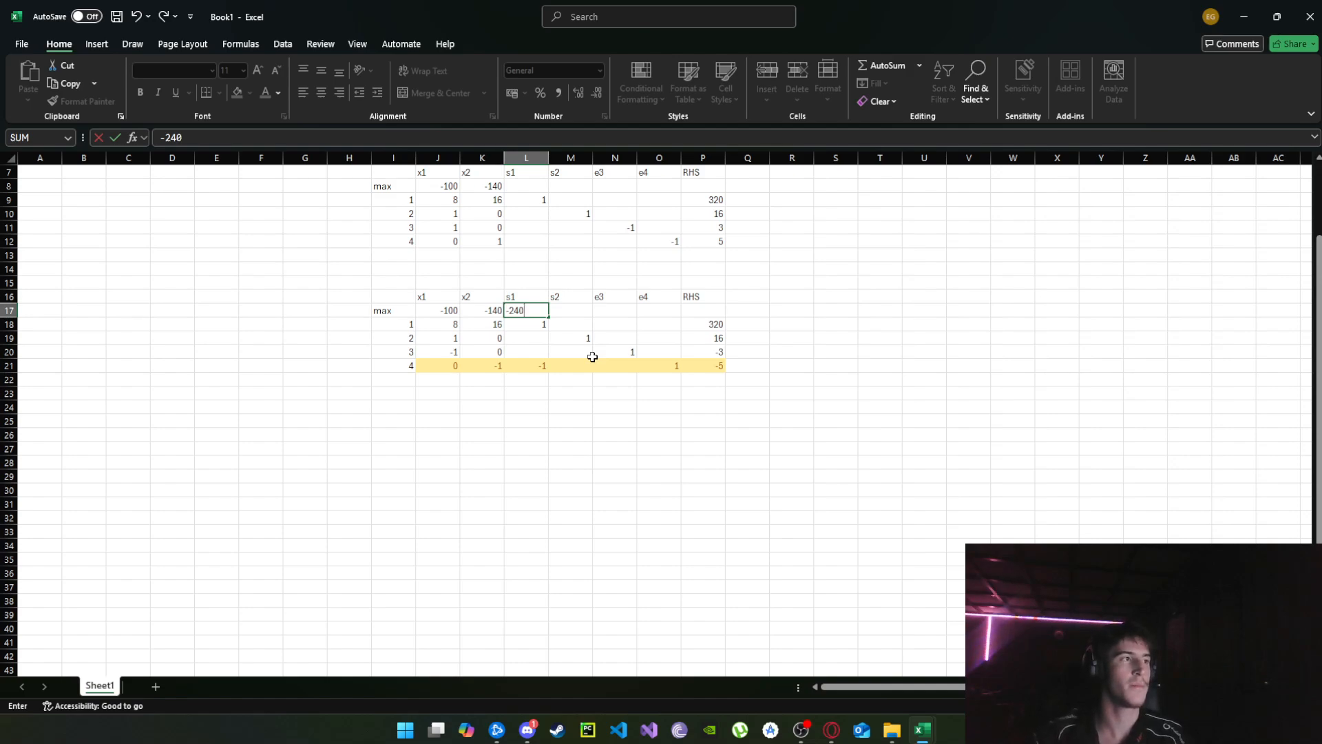
{"action": "left_click", "coordinate": [592, 357]}
{"action": "left_click", "coordinate": [525, 397]}
Calculate the ratio =ABS(K17/K21) in K22 below the x2 column and fill the formula across to the s1 column.
{"action": "left_click", "coordinate": [490, 378]}
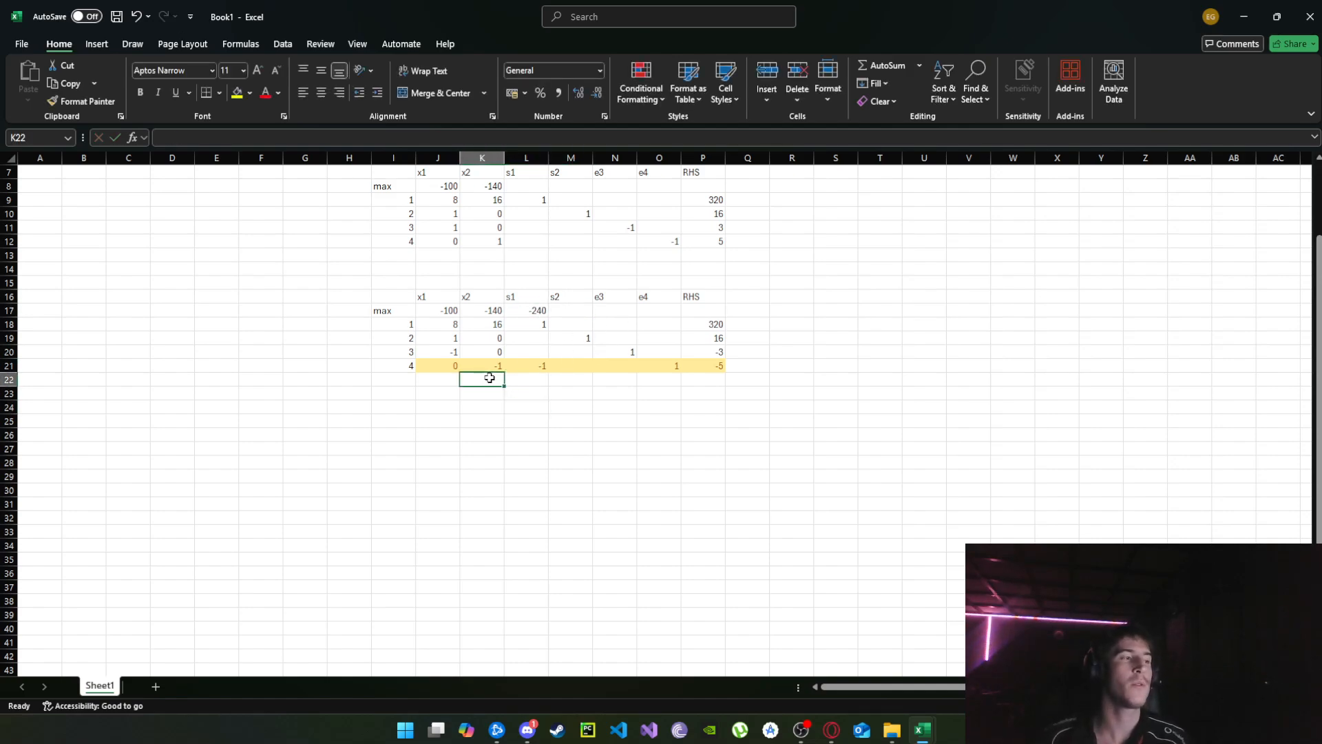
{"action": "type", "text": "="}
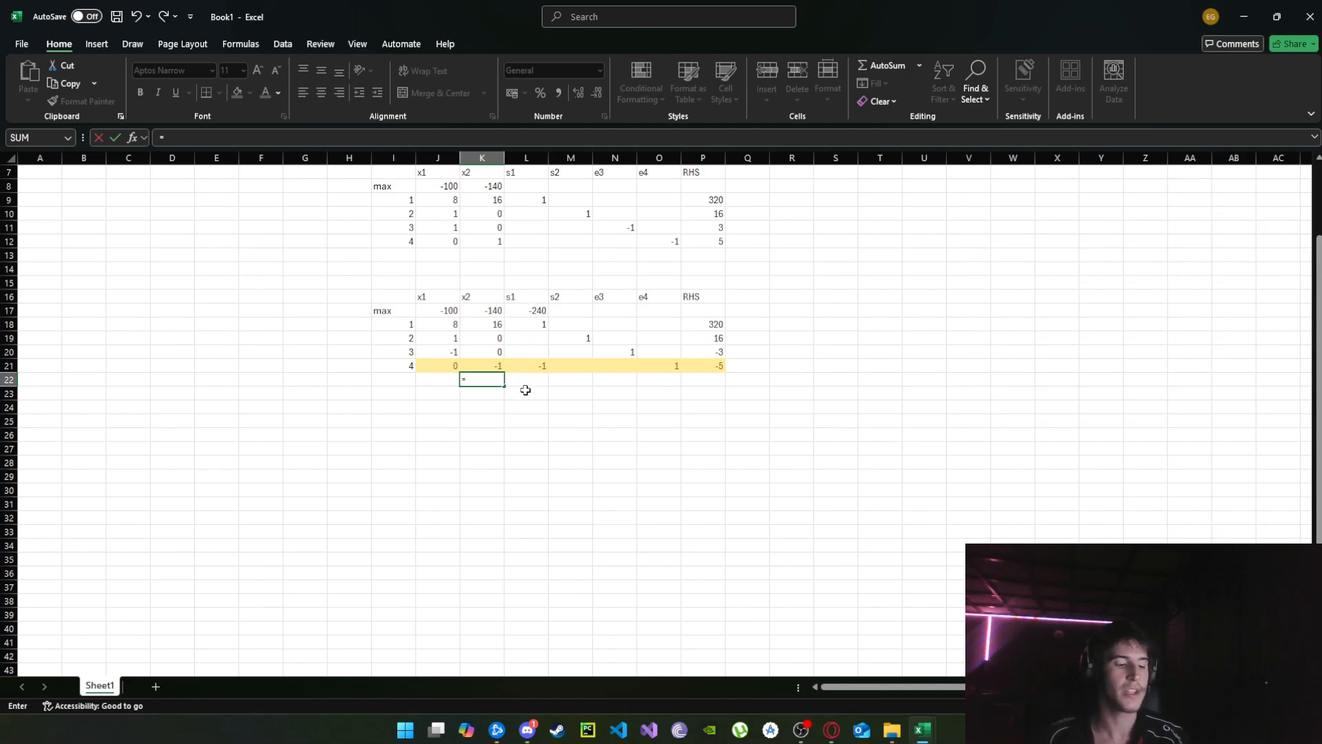
{"action": "type", "text": "abs"}
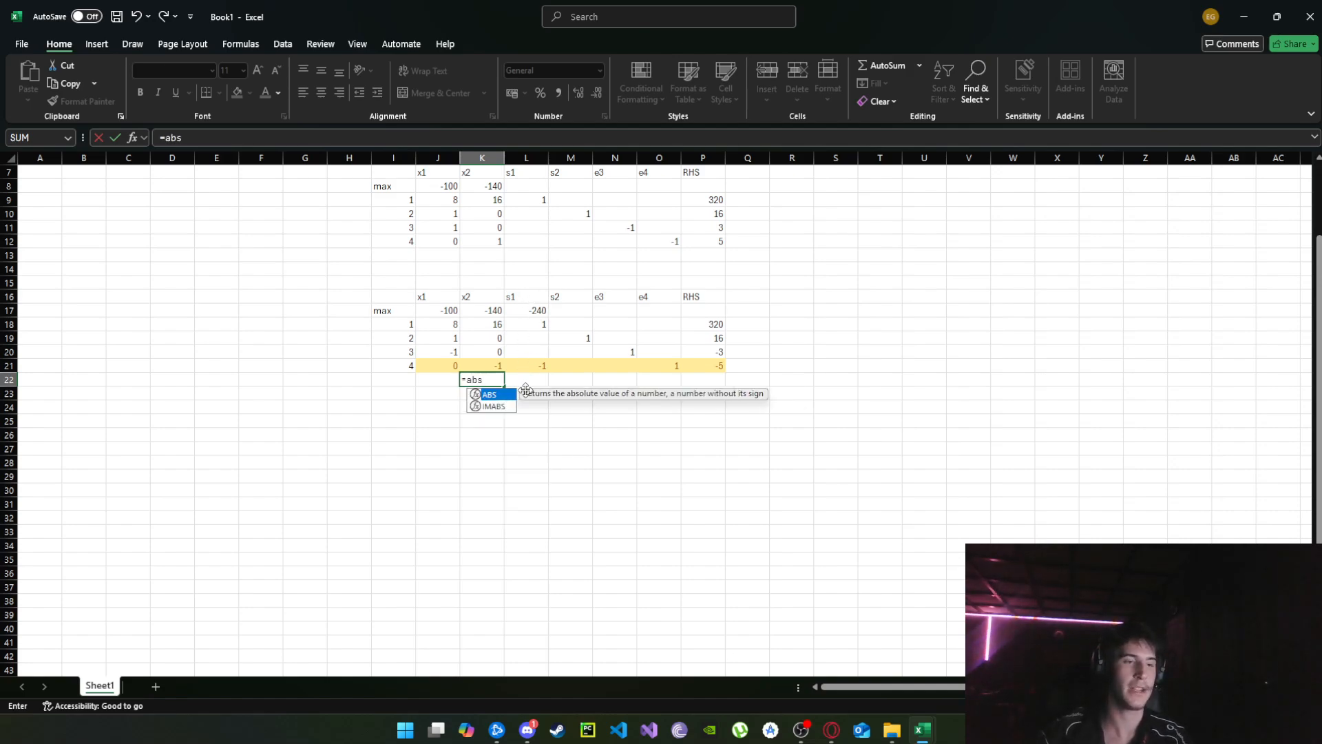
{"action": "key", "text": "Tab"}
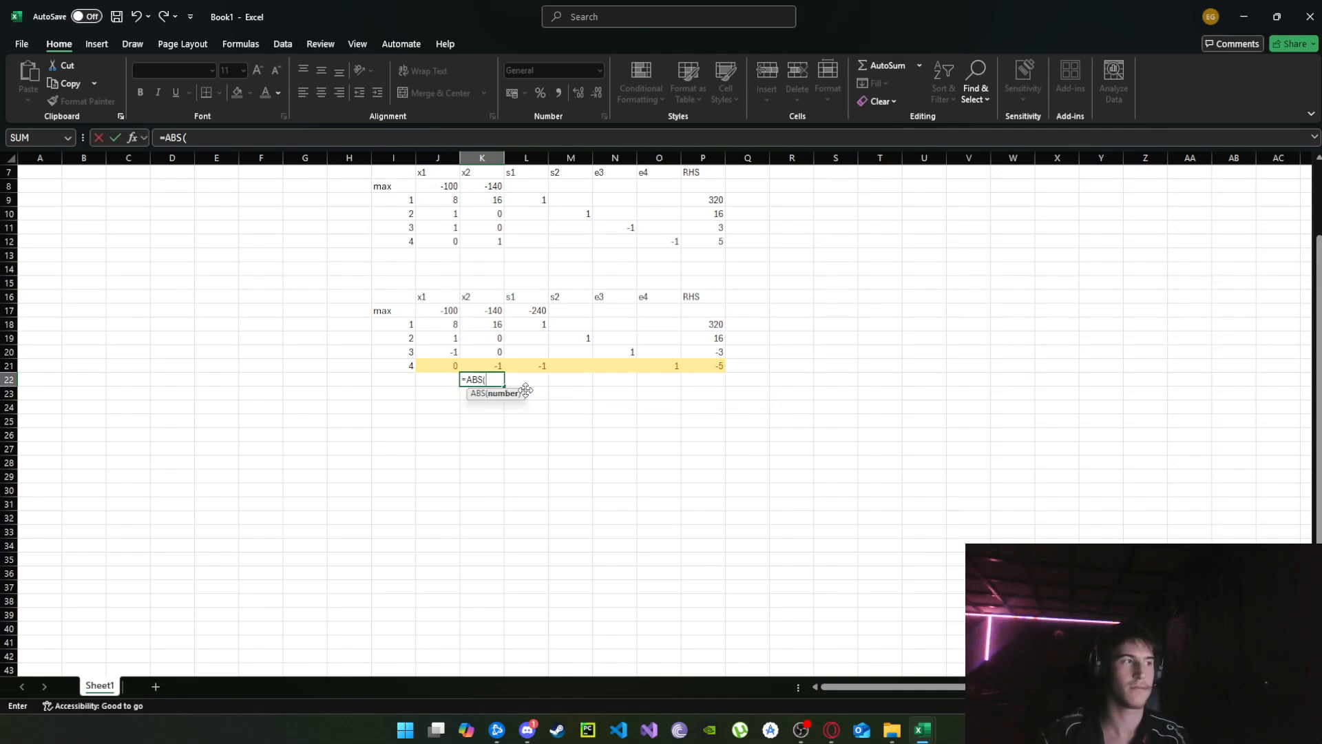
{"action": "left_click", "coordinate": [481, 312]}
{"action": "type", "text": "/"}
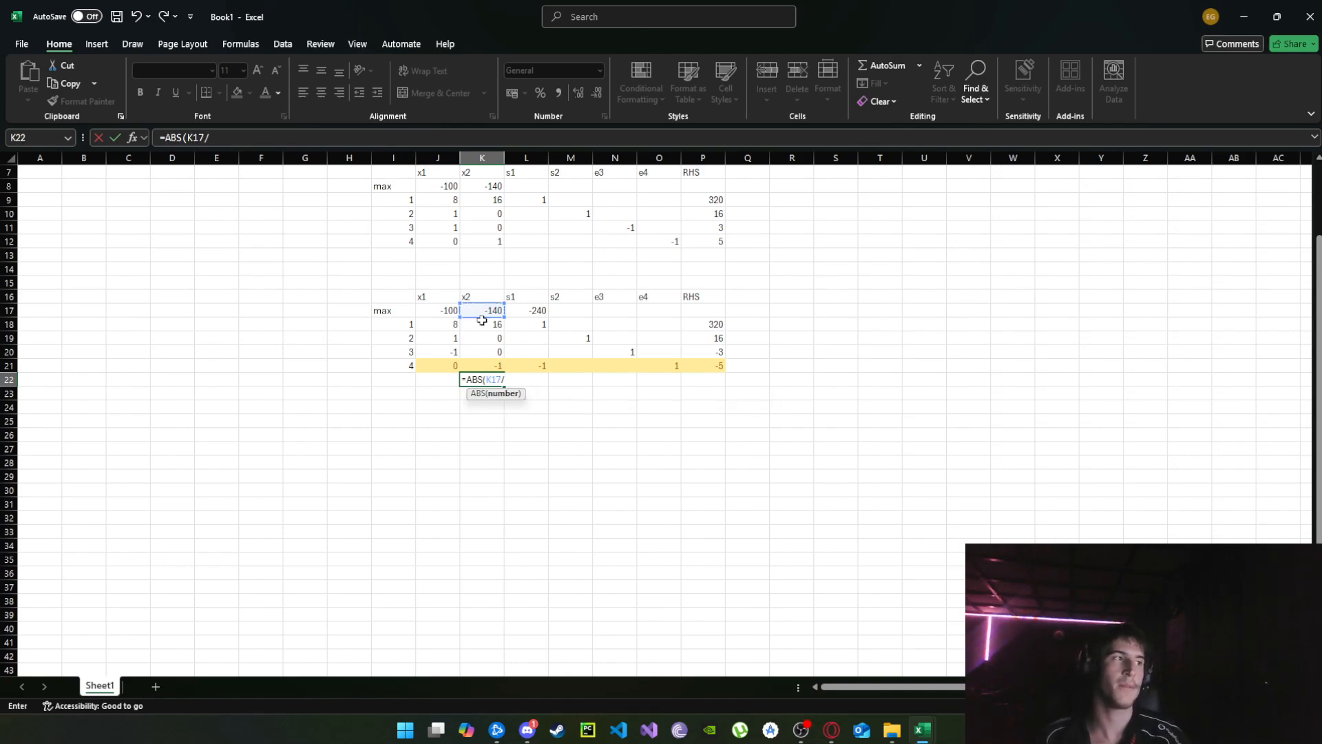
{"action": "left_click", "coordinate": [491, 366]}
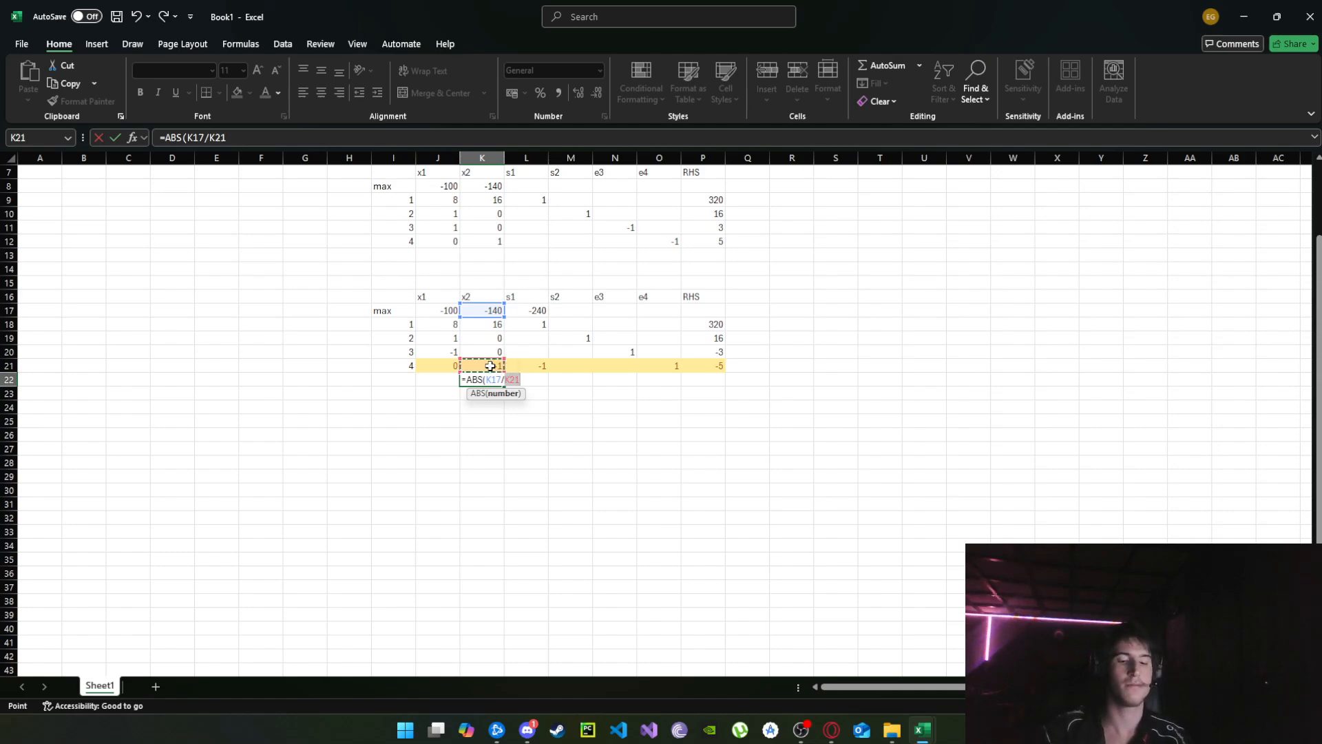
{"action": "type", "text": ")"}
{"action": "key", "text": "Return"}
{"action": "left_click", "coordinate": [494, 379]}
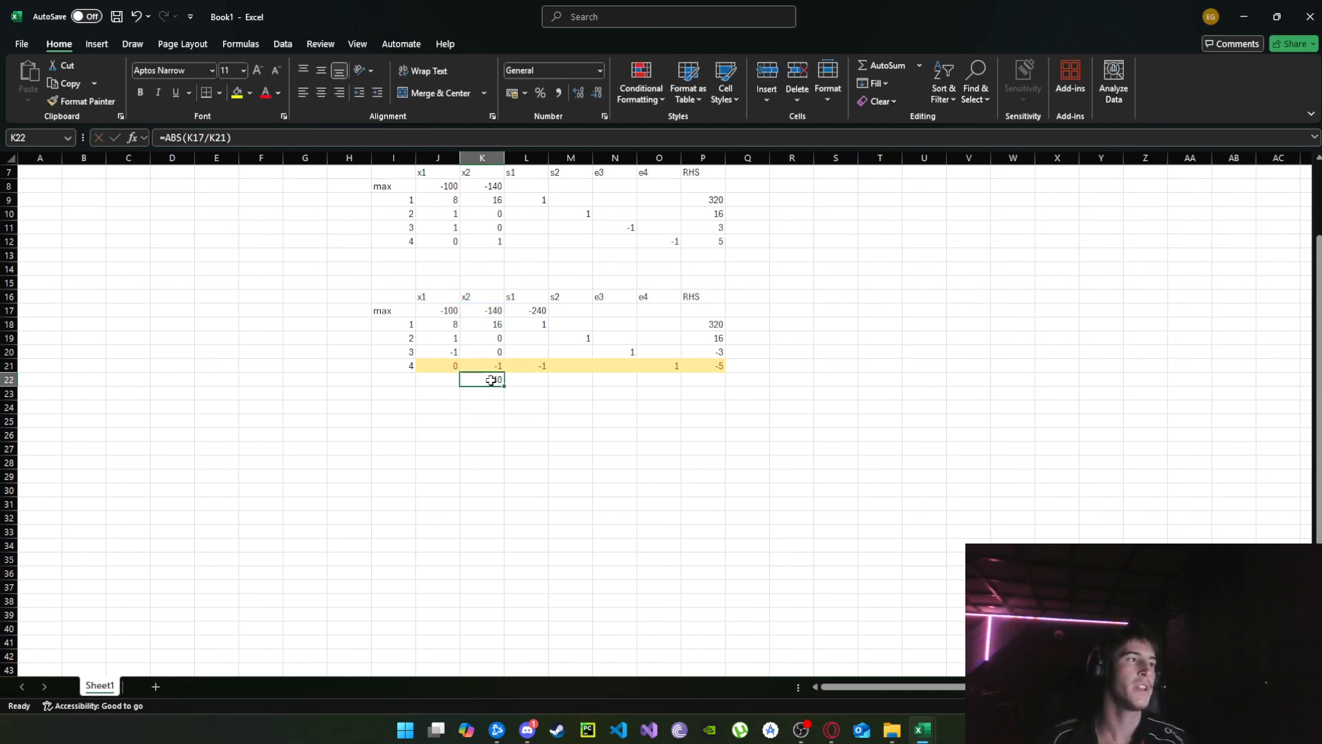
{"action": "left_click_drag", "start_coordinate": [504, 385], "coordinate": [549, 378]}
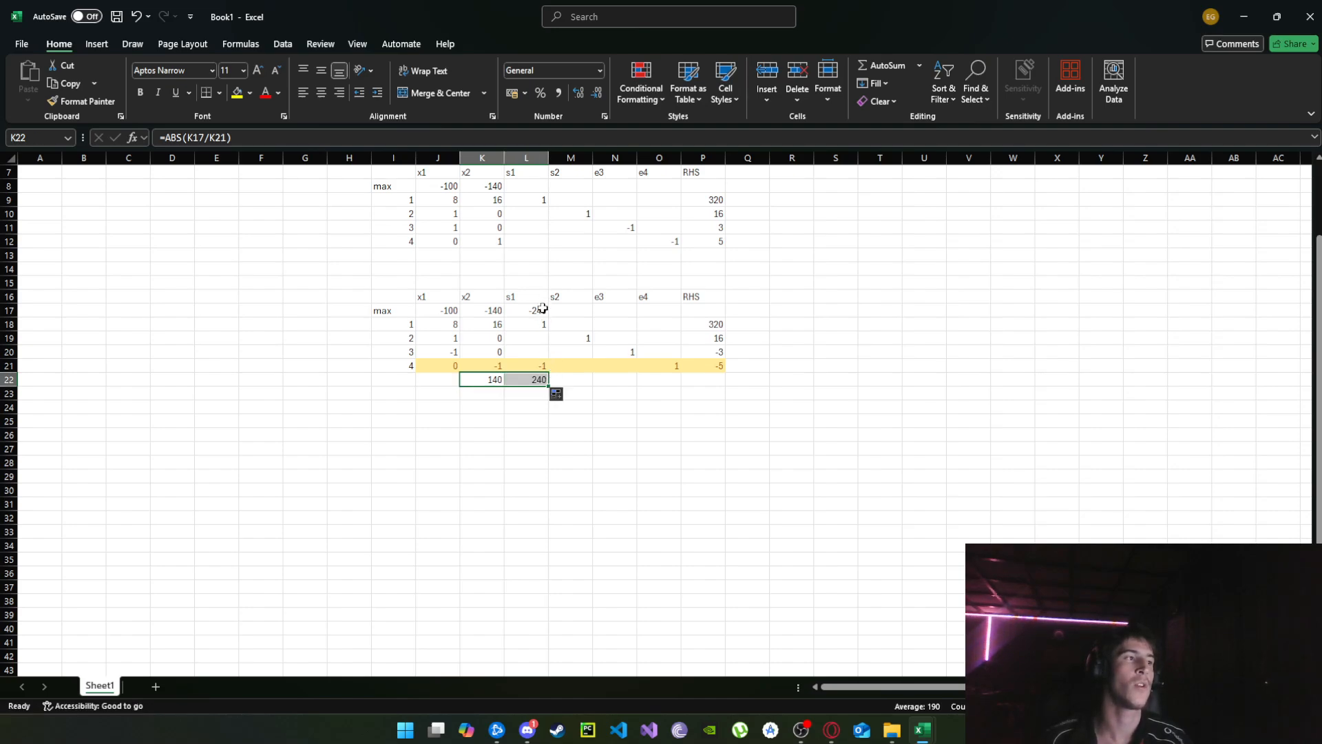
Examine the x2 ratio and the x2 column above it to identify the pivot column.
{"action": "left_click", "coordinate": [497, 379]}
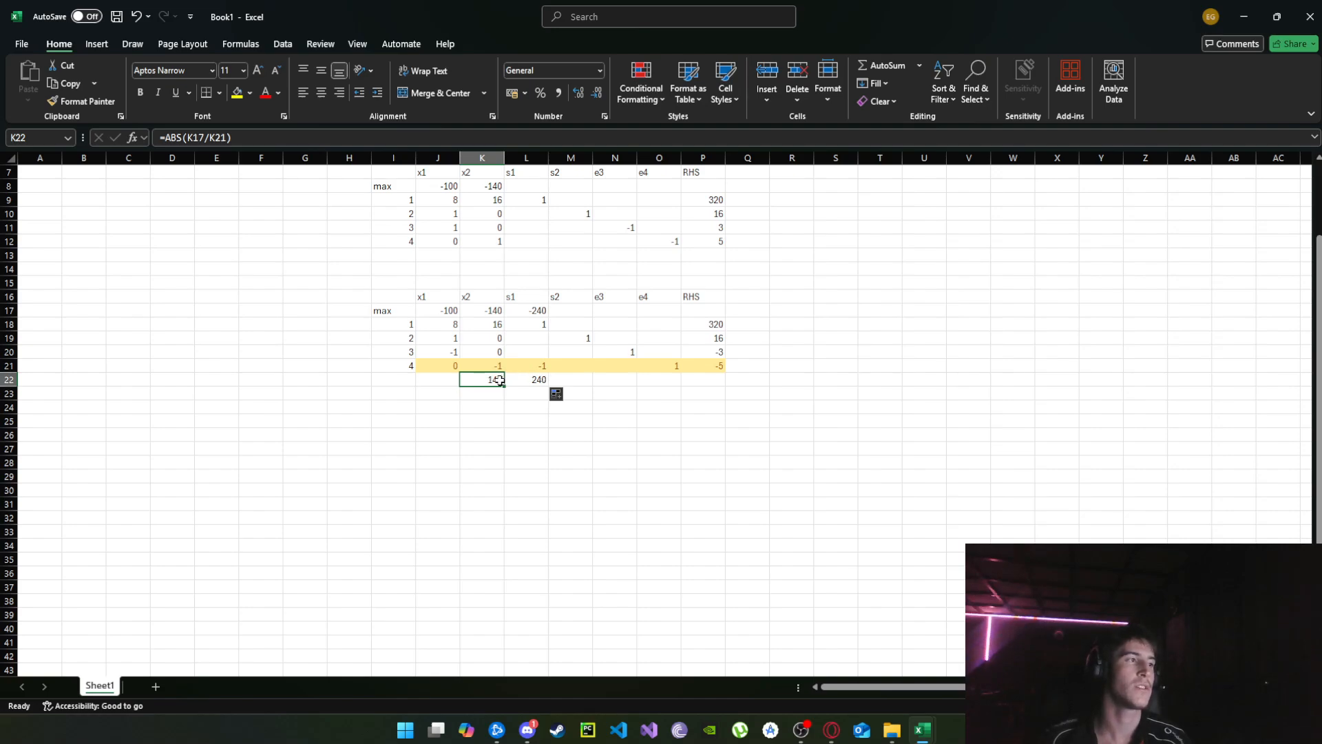
{"action": "left_click_drag", "start_coordinate": [500, 379], "coordinate": [495, 309]}
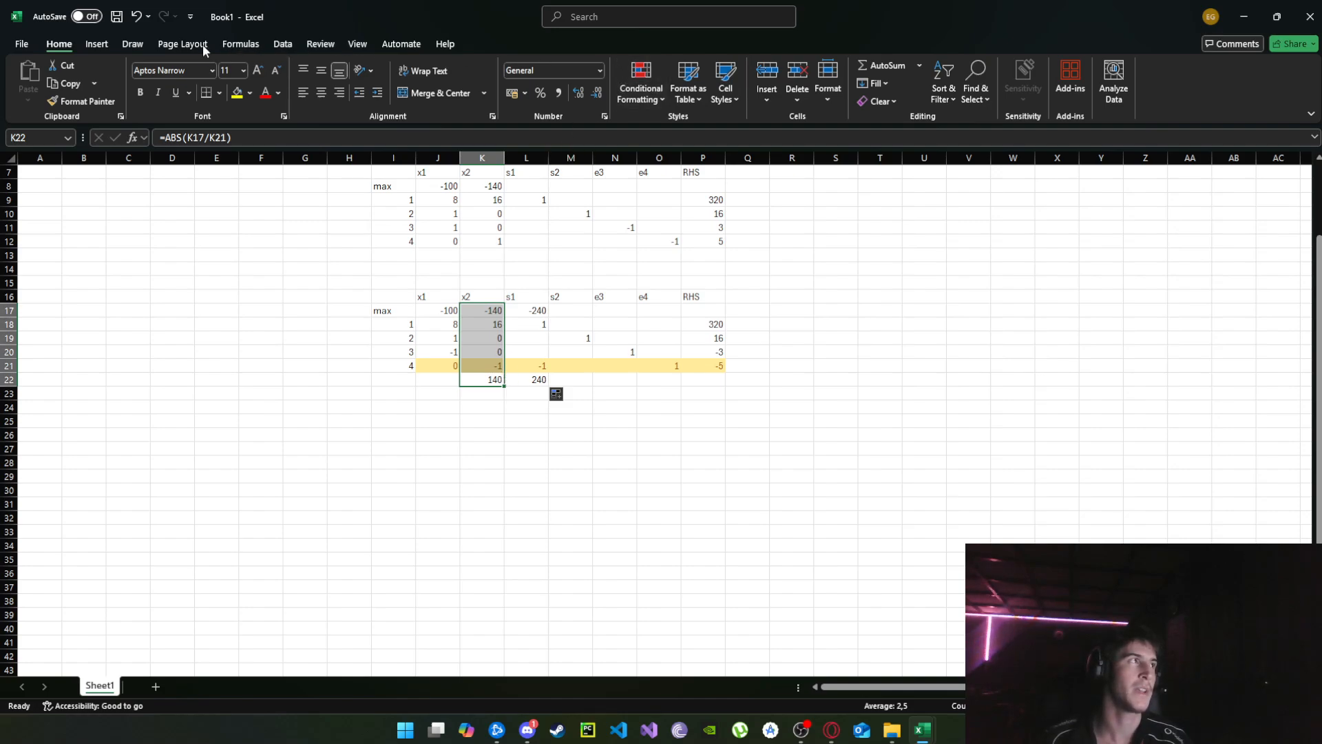
{"action": "left_click", "coordinate": [487, 294]}
Clear both ratio formulas in K22 and L22 and the example s1 values in L21 and L17.
{"action": "left_click", "coordinate": [499, 380]}
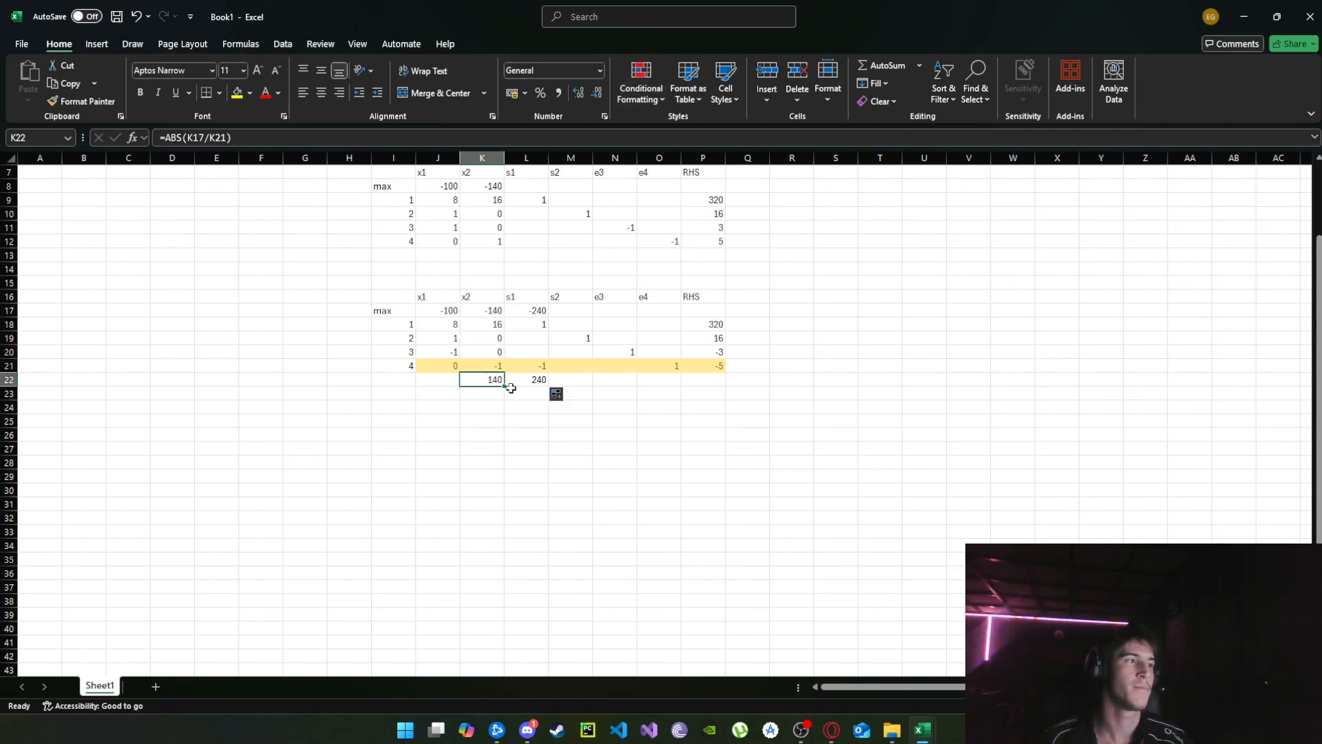
{"action": "key", "text": "BackSpace"}
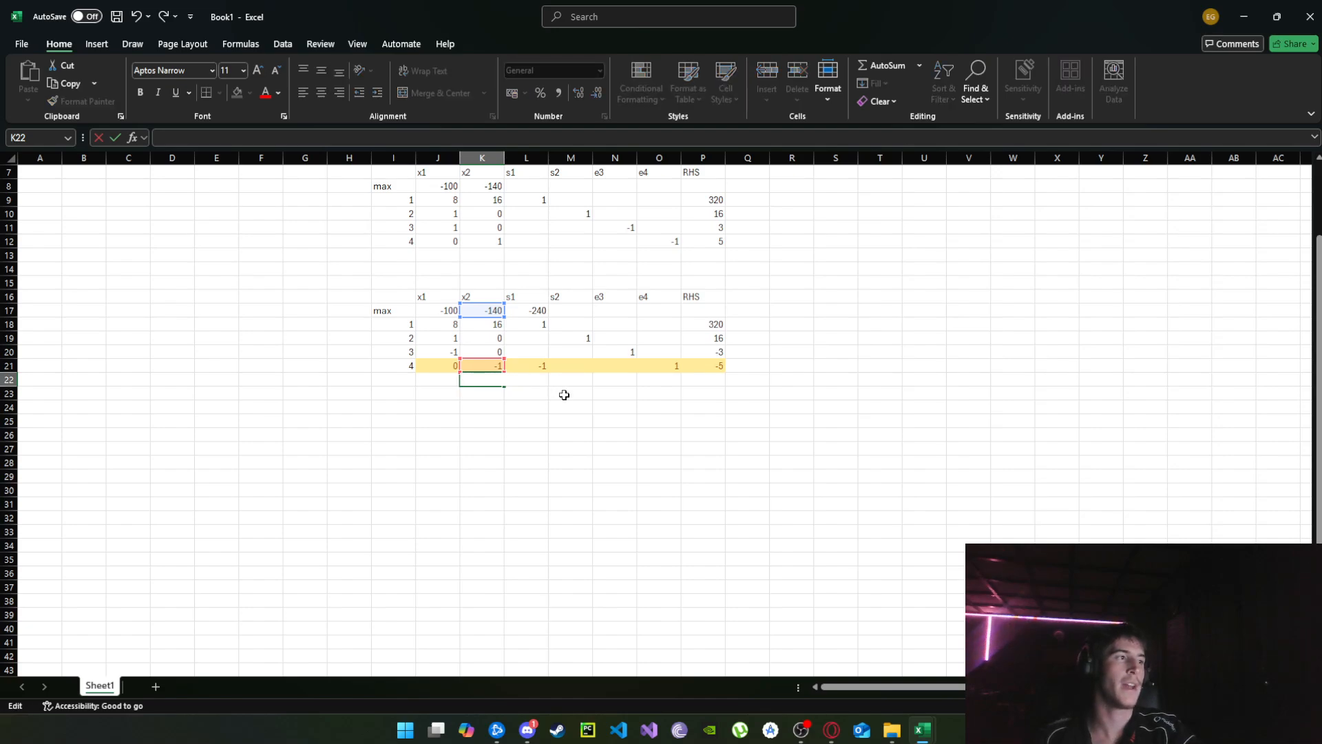
{"action": "left_click", "coordinate": [605, 407]}
{"action": "left_click", "coordinate": [537, 378]}
{"action": "key", "text": "BackSpace"}
{"action": "left_click", "coordinate": [604, 421]}
{"action": "left_click", "coordinate": [538, 369]}
{"action": "key", "text": "BackSpace"}
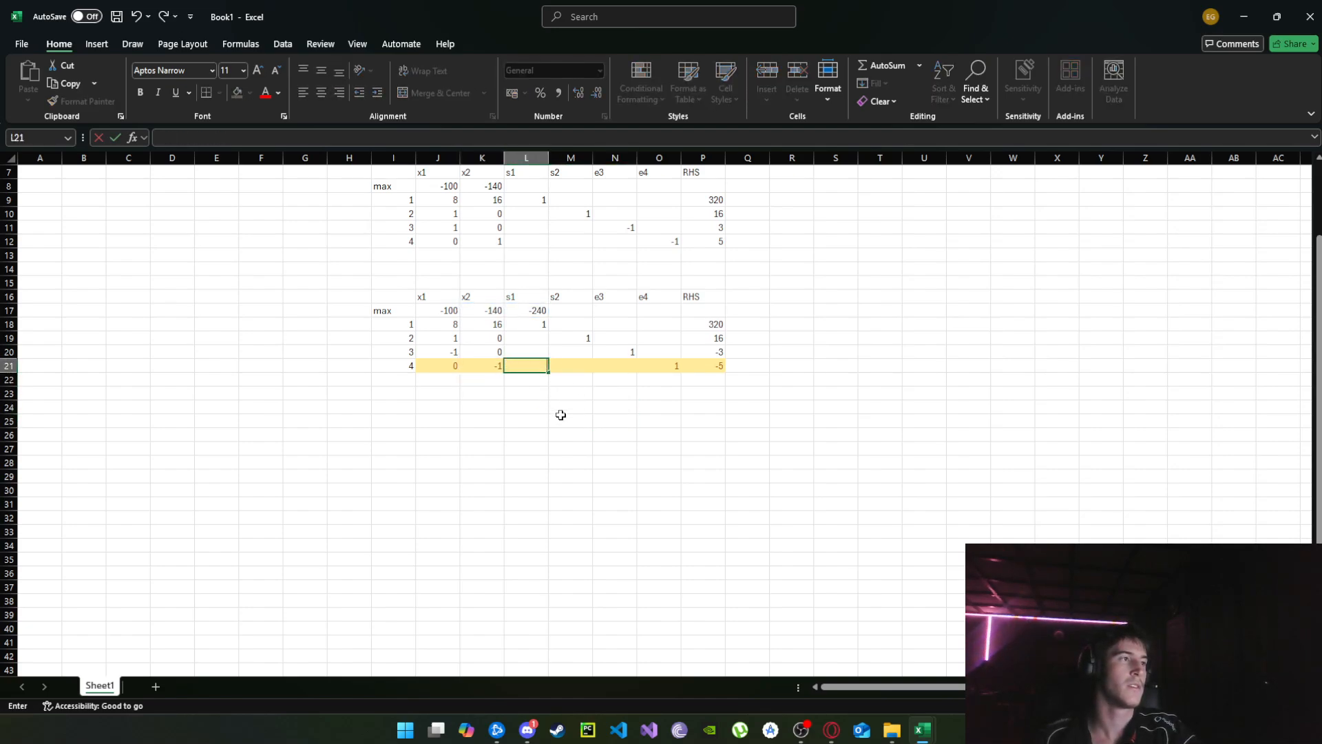
{"action": "left_click", "coordinate": [561, 416]}
{"action": "left_click", "coordinate": [530, 311]}
{"action": "key", "text": "BackSpace"}
{"action": "left_click", "coordinate": [578, 392]}
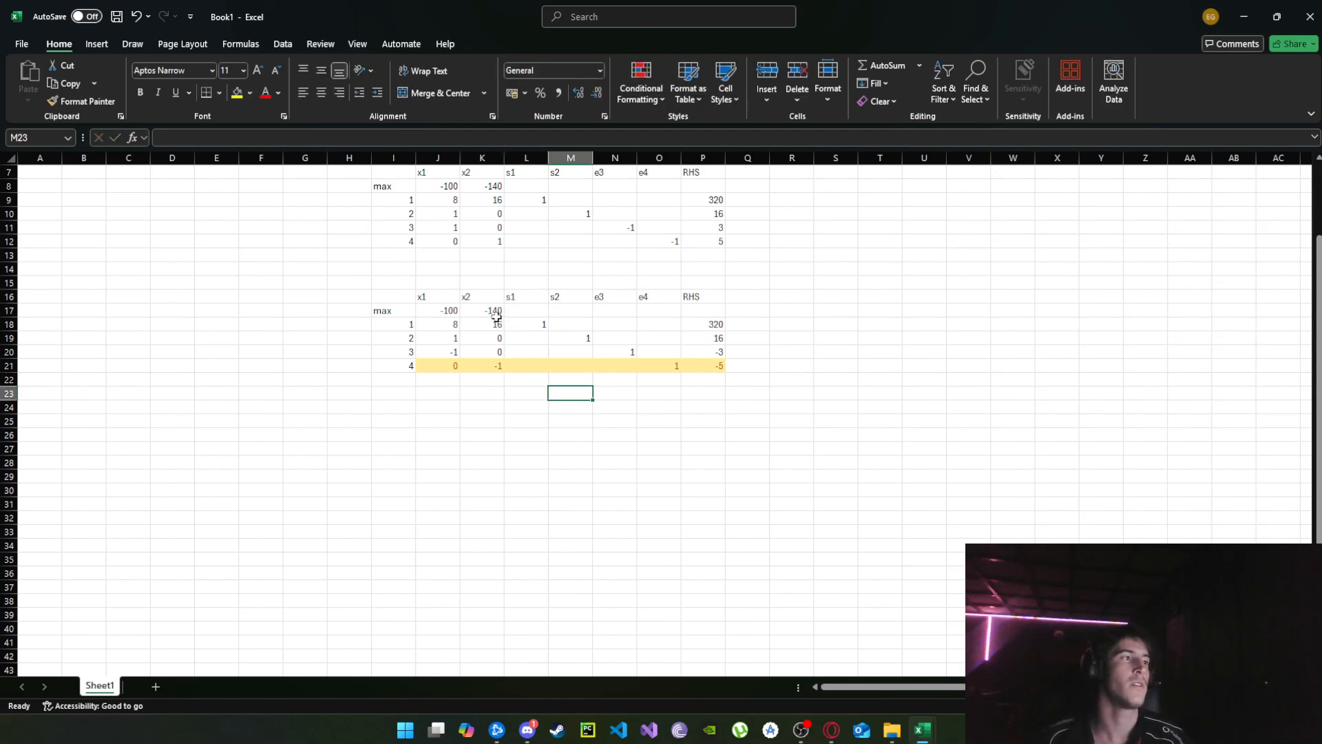
{"action": "left_click", "coordinate": [487, 380]}
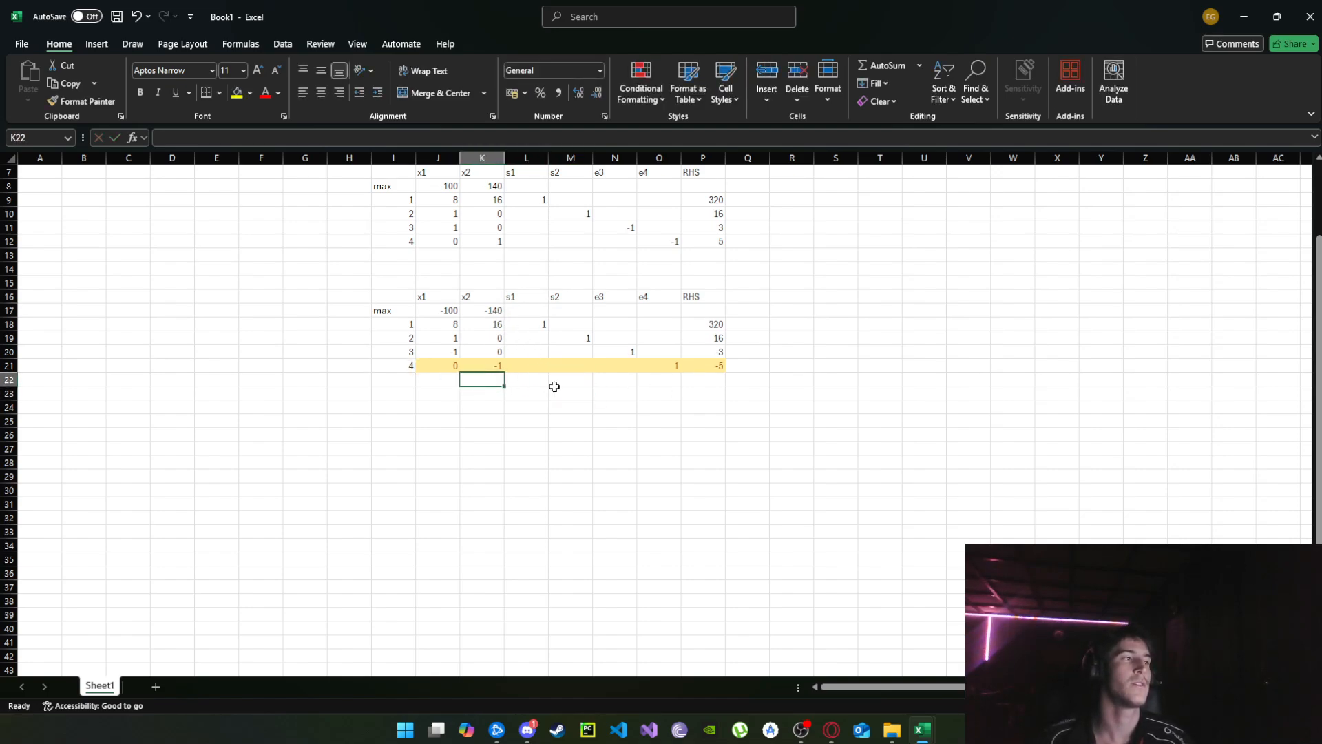
{"action": "type", "text": "="}
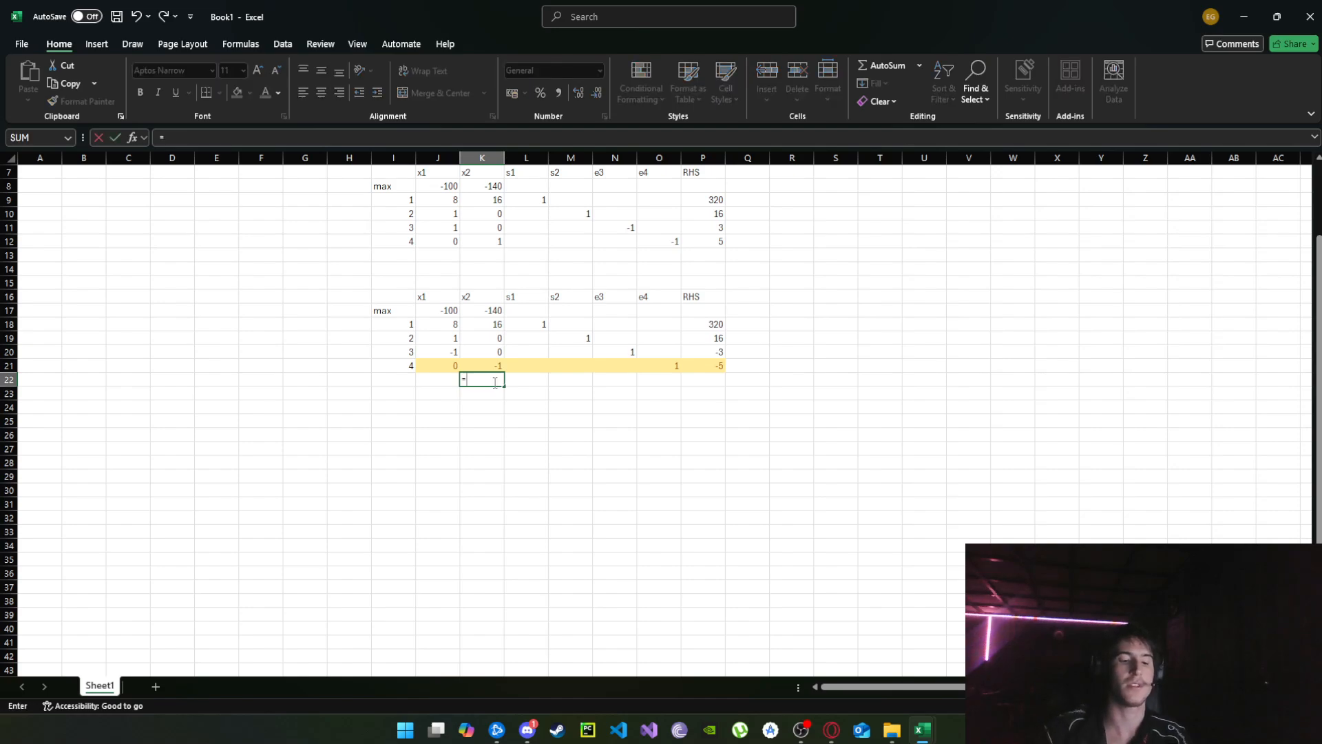
{"action": "type", "text": "abs`"}
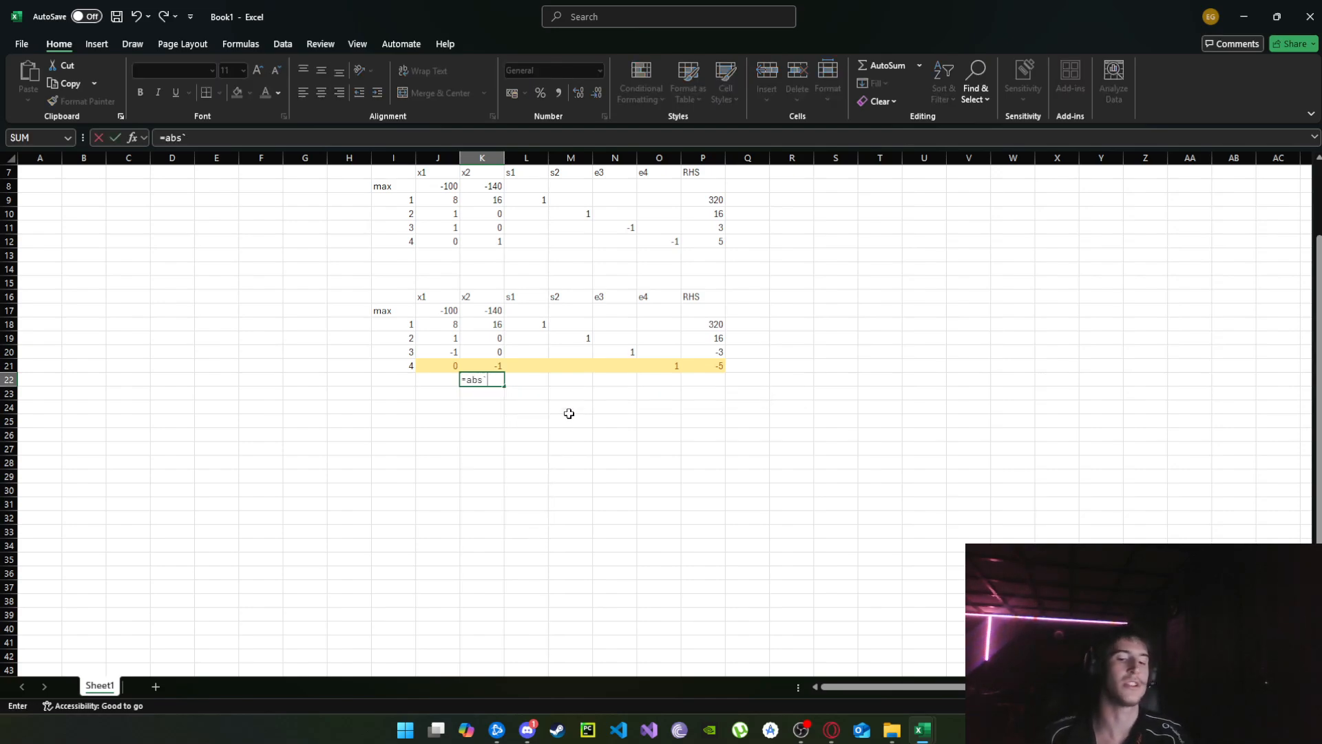
{"action": "key", "text": "BackSpace"}
{"action": "key", "text": "Escape"}
{"action": "key", "text": "Escape"}
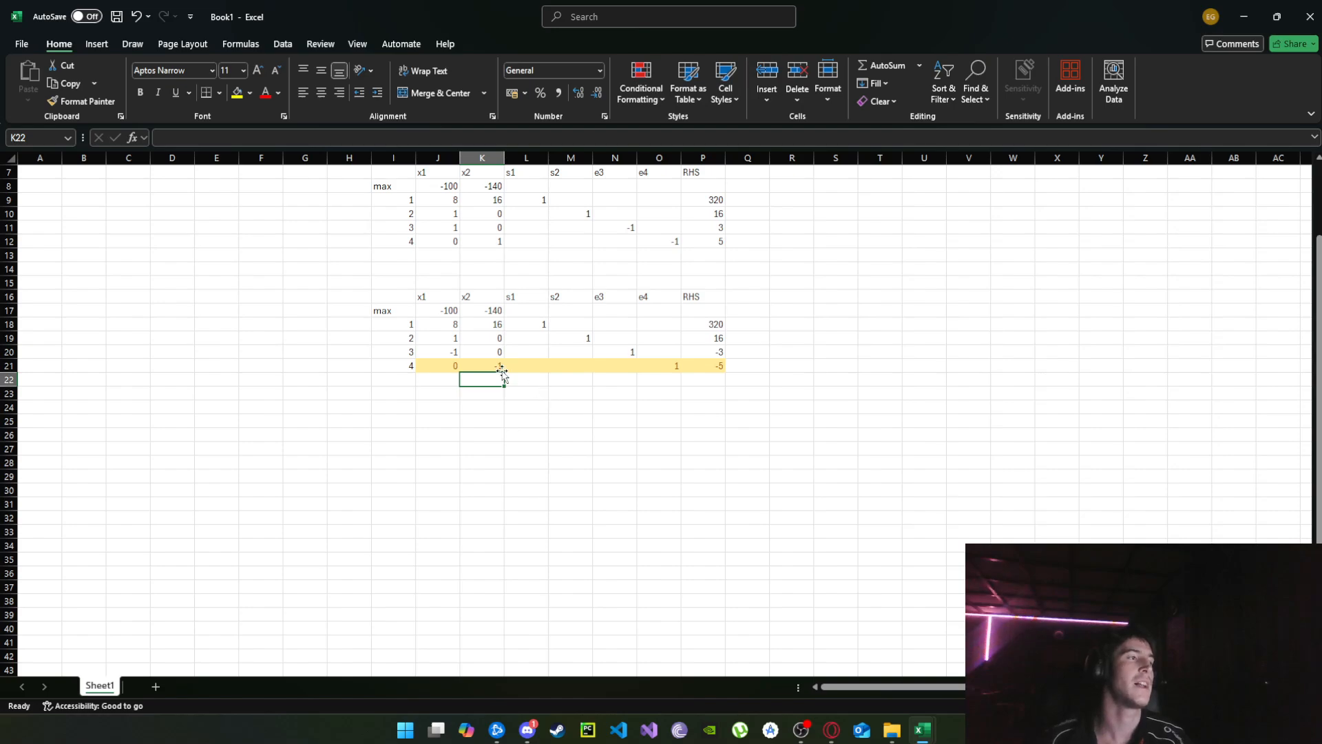
Apply the Neutral cell style to the second tableau's x2 column from its heading down to constraint row 3.
{"action": "left_click_drag", "start_coordinate": [499, 310], "coordinate": [492, 353]}
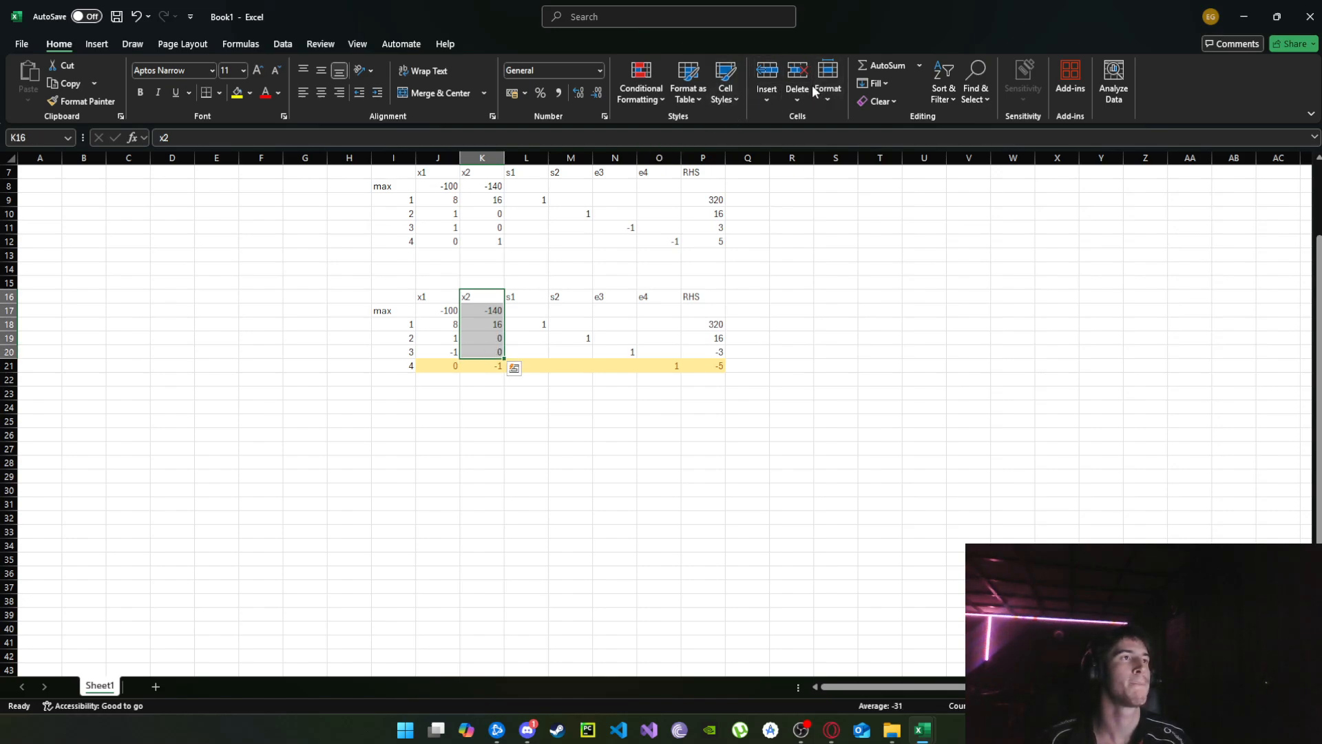
{"action": "left_click", "coordinate": [725, 86]}
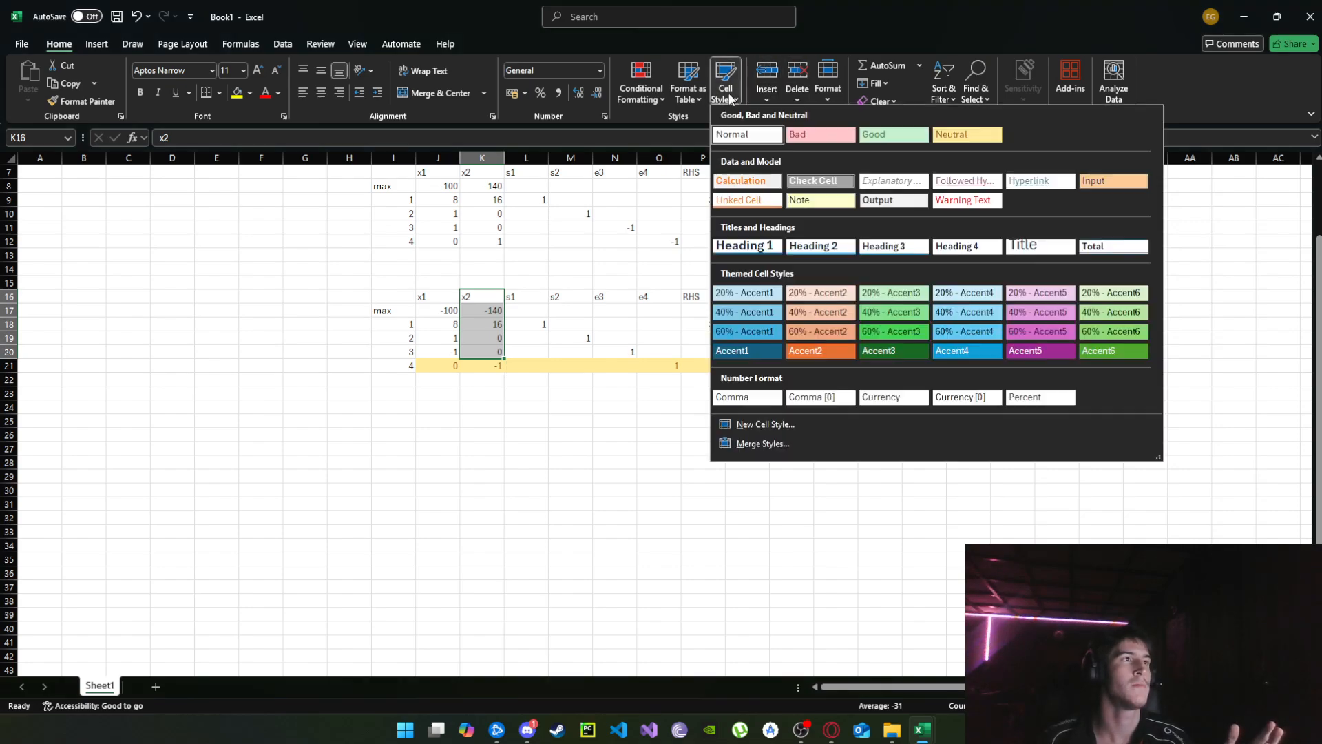
{"action": "left_click", "coordinate": [967, 134]}
{"action": "left_click", "coordinate": [510, 626]}
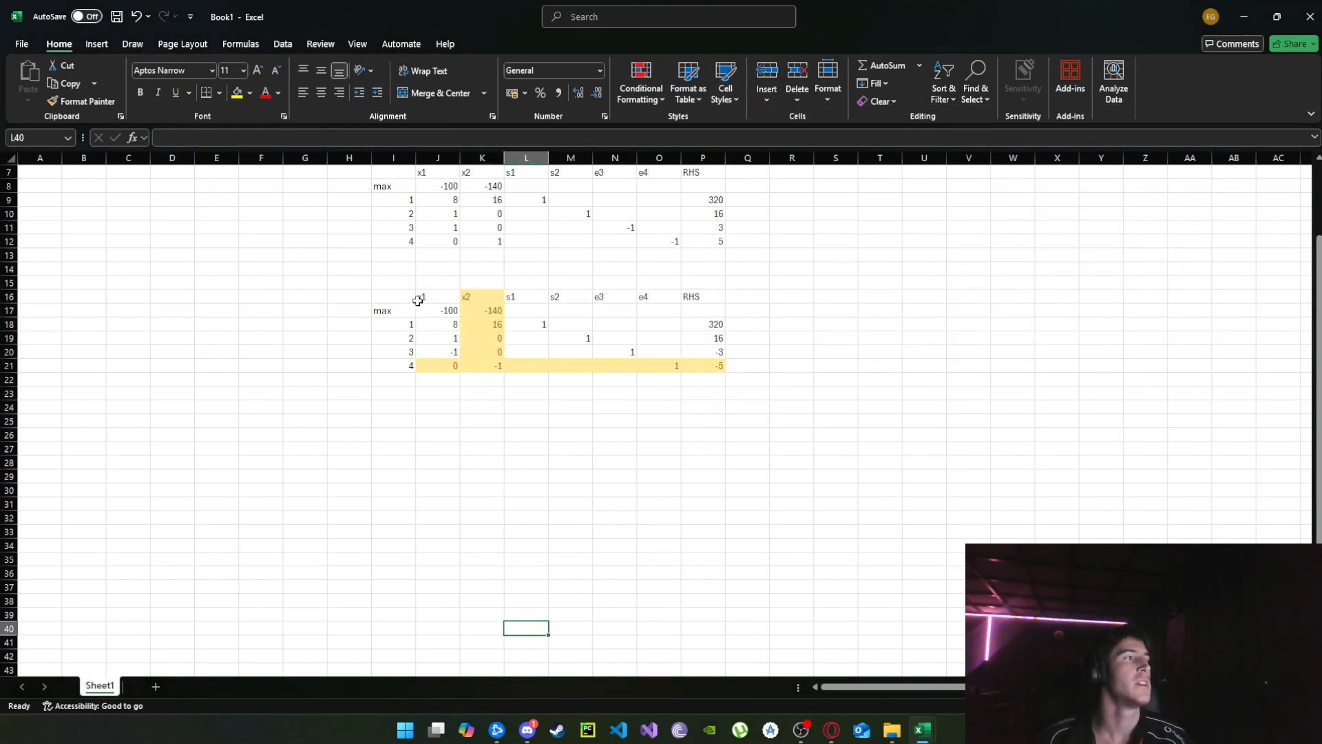
Copy the highlighted tableau I16:P21, including its labels and headings, and paste it below starting at I24.
{"action": "left_click_drag", "start_coordinate": [413, 297], "coordinate": [697, 372]}
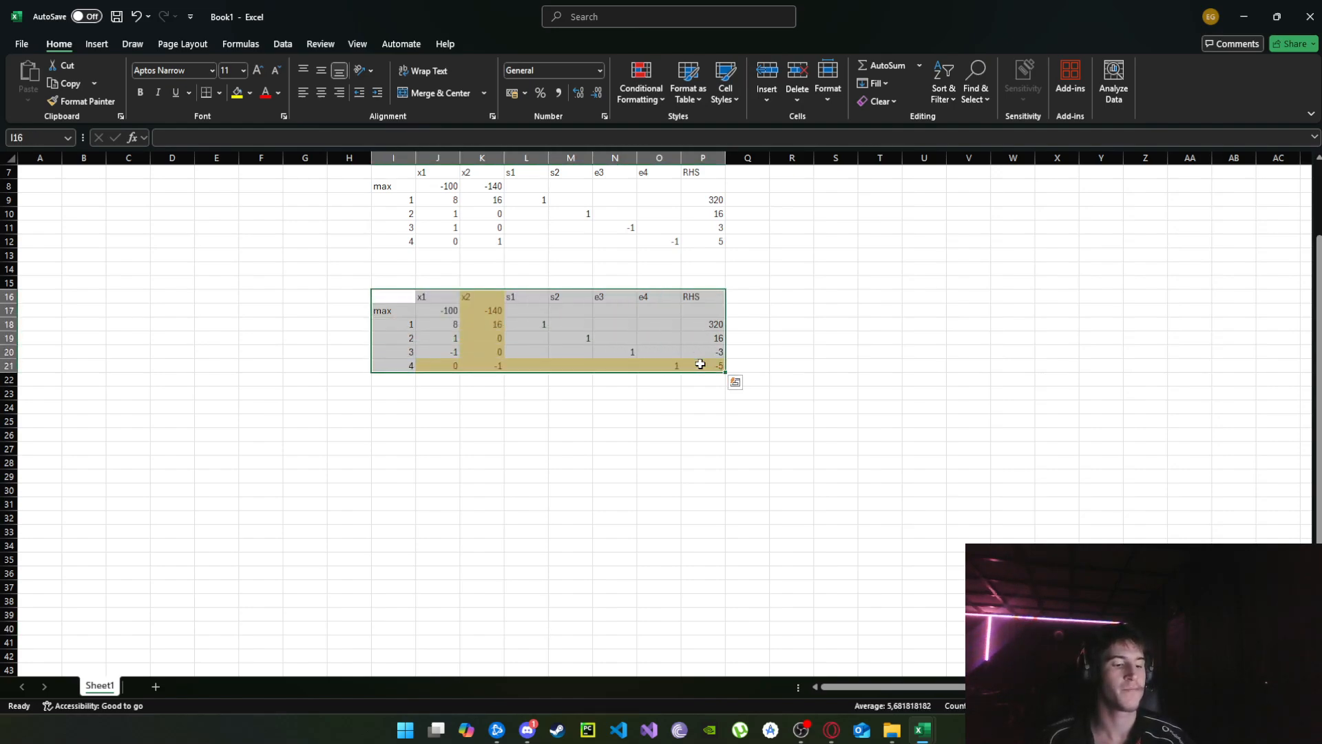
{"action": "key", "text": "ctrl+c"}
{"action": "left_click", "coordinate": [407, 409]}
{"action": "key", "text": "ctrl+v"}
{"action": "left_click", "coordinate": [549, 465]}
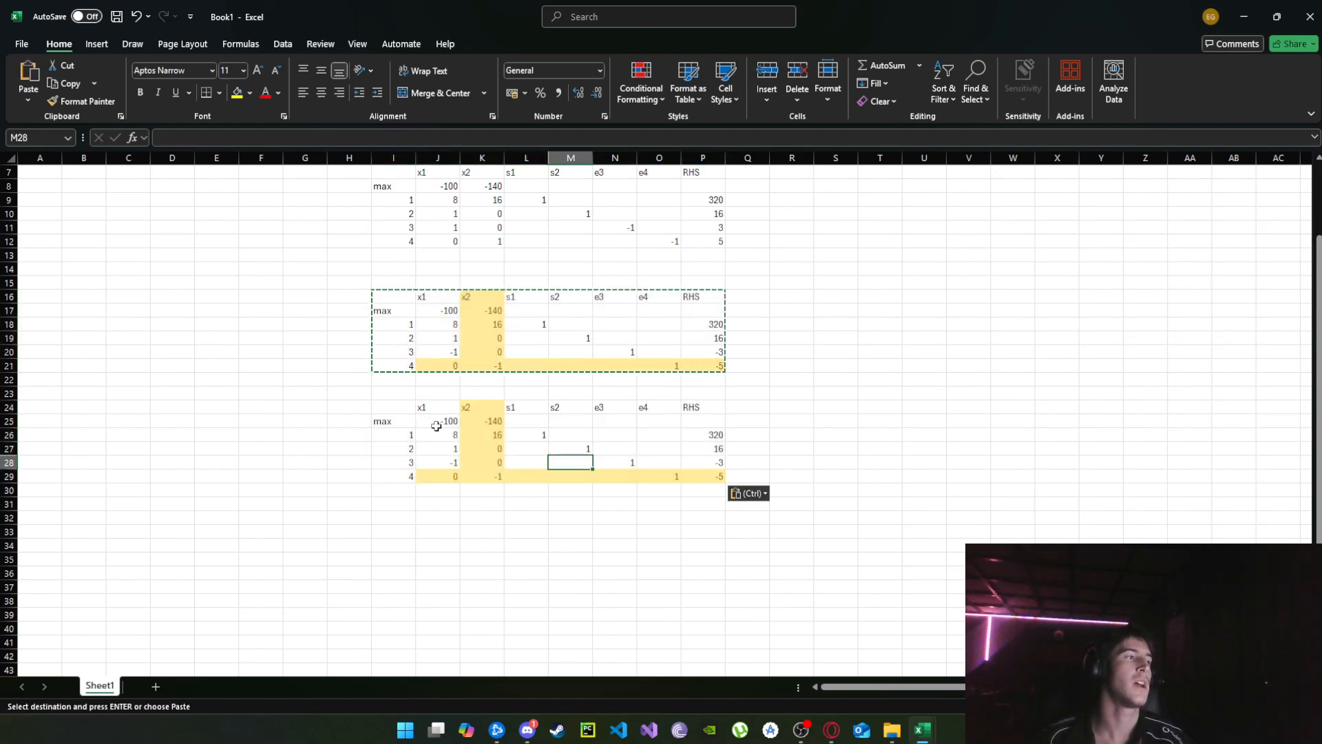
Clear all values in the body of the new tableau (J25:Q30) and reset those cells to the Normal style.
{"action": "left_click_drag", "start_coordinate": [436, 421], "coordinate": [731, 488]}
{"action": "key", "text": "Delete"}
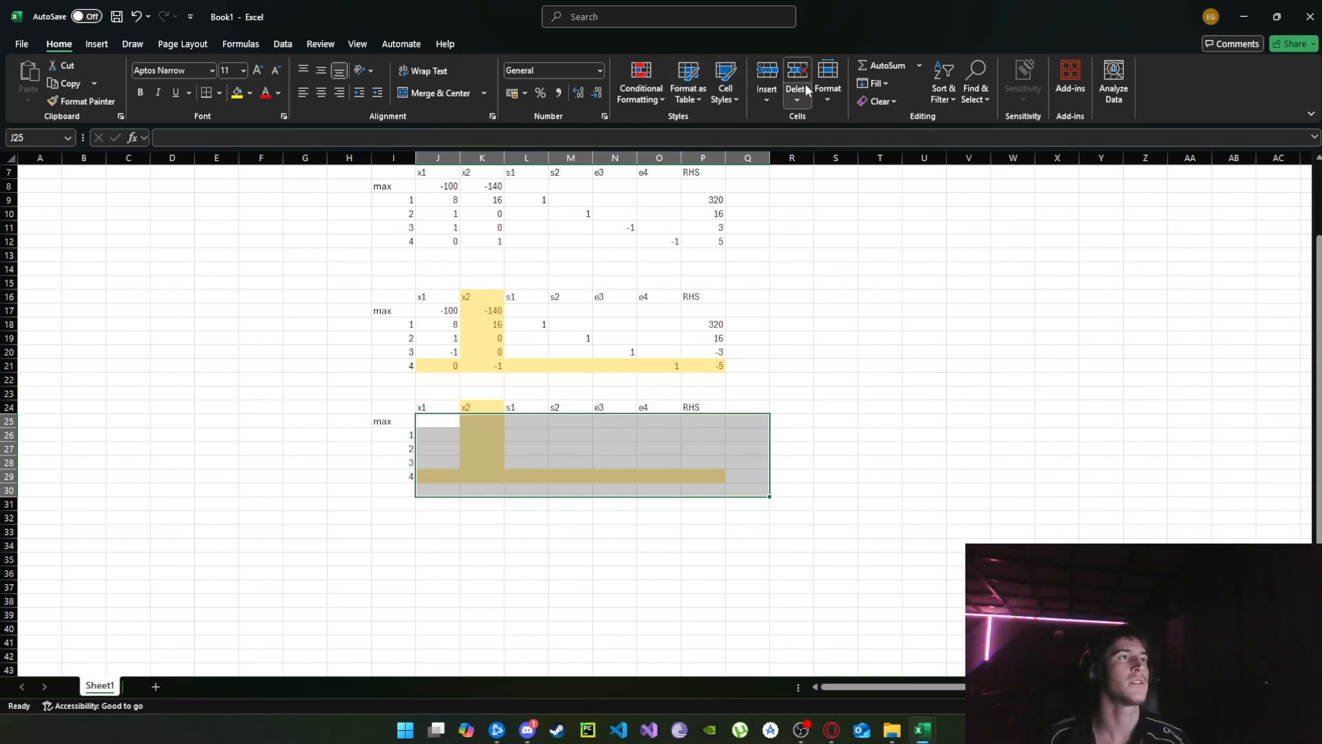
{"action": "left_click", "coordinate": [766, 96]}
{"action": "left_click", "coordinate": [726, 93]}
{"action": "left_click", "coordinate": [770, 133]}
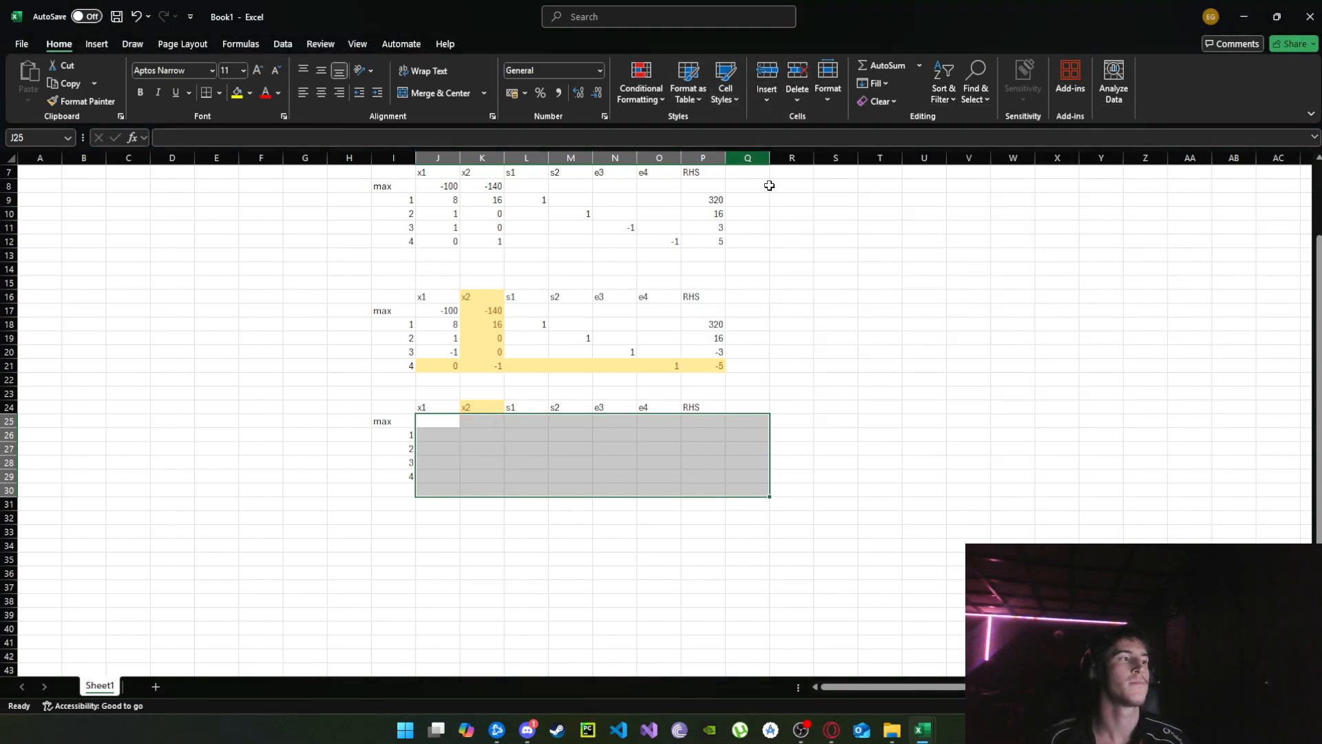
{"action": "left_click", "coordinate": [482, 421]}
{"action": "left_click", "coordinate": [482, 393]}
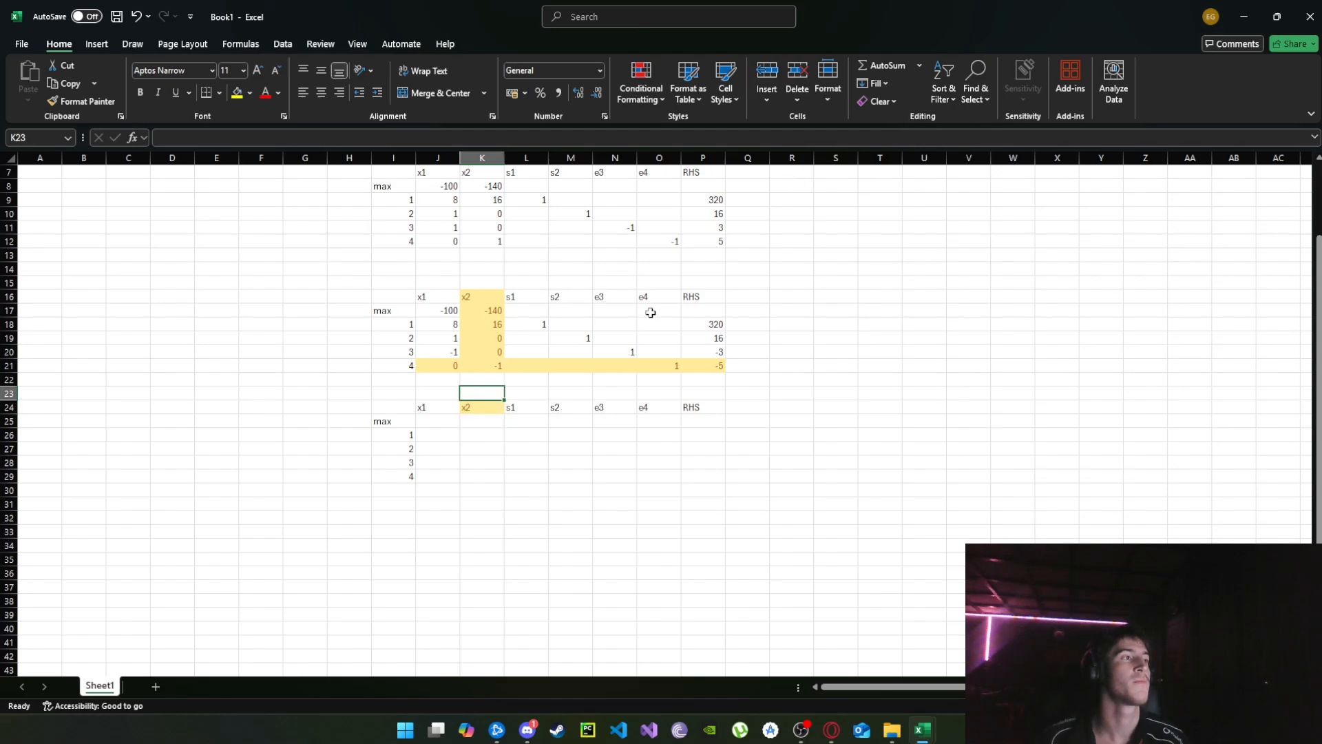
{"action": "left_click", "coordinate": [487, 405]}
{"action": "left_click", "coordinate": [767, 77]}
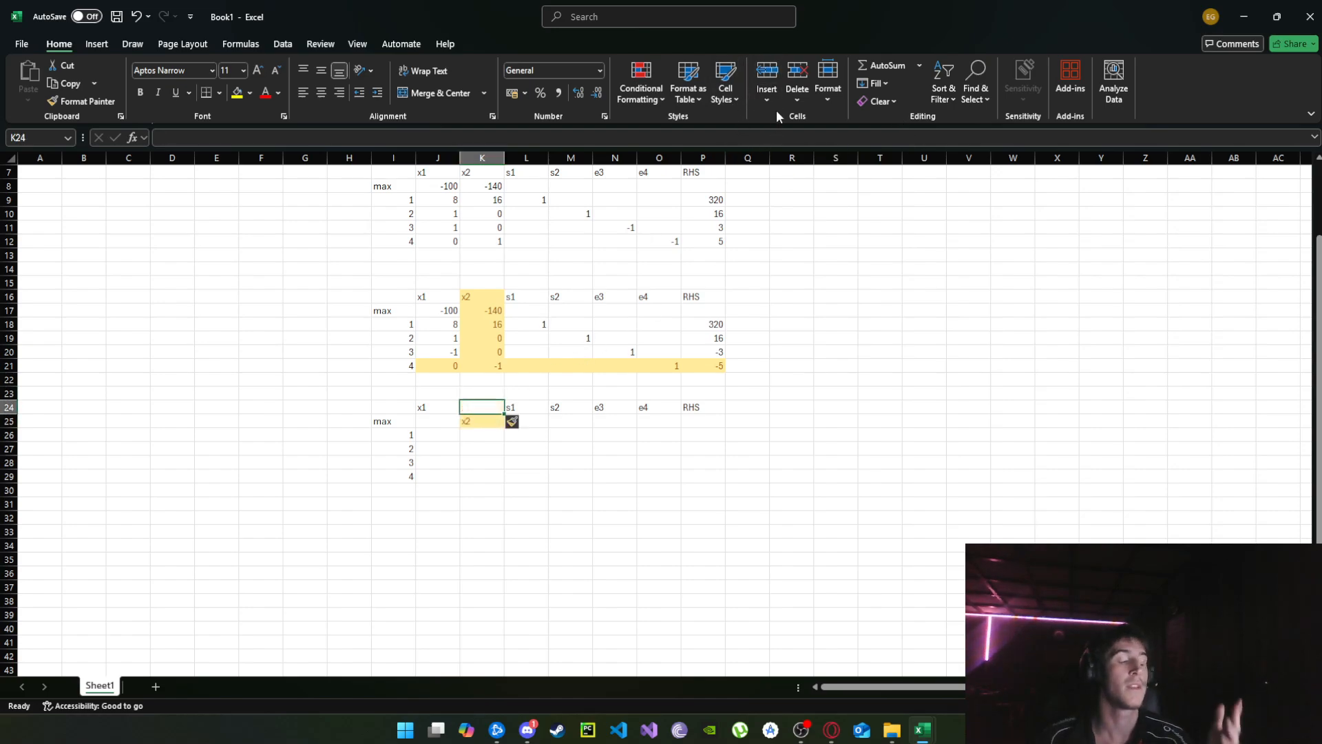
{"action": "left_click", "coordinate": [482, 419]}
{"action": "left_click_drag", "start_coordinate": [480, 415], "coordinate": [484, 407]}
{"action": "left_click", "coordinate": [516, 447]}
Reset the x2 heading in K24 of the new tableau to the Normal cell style.
{"action": "left_click", "coordinate": [484, 400]}
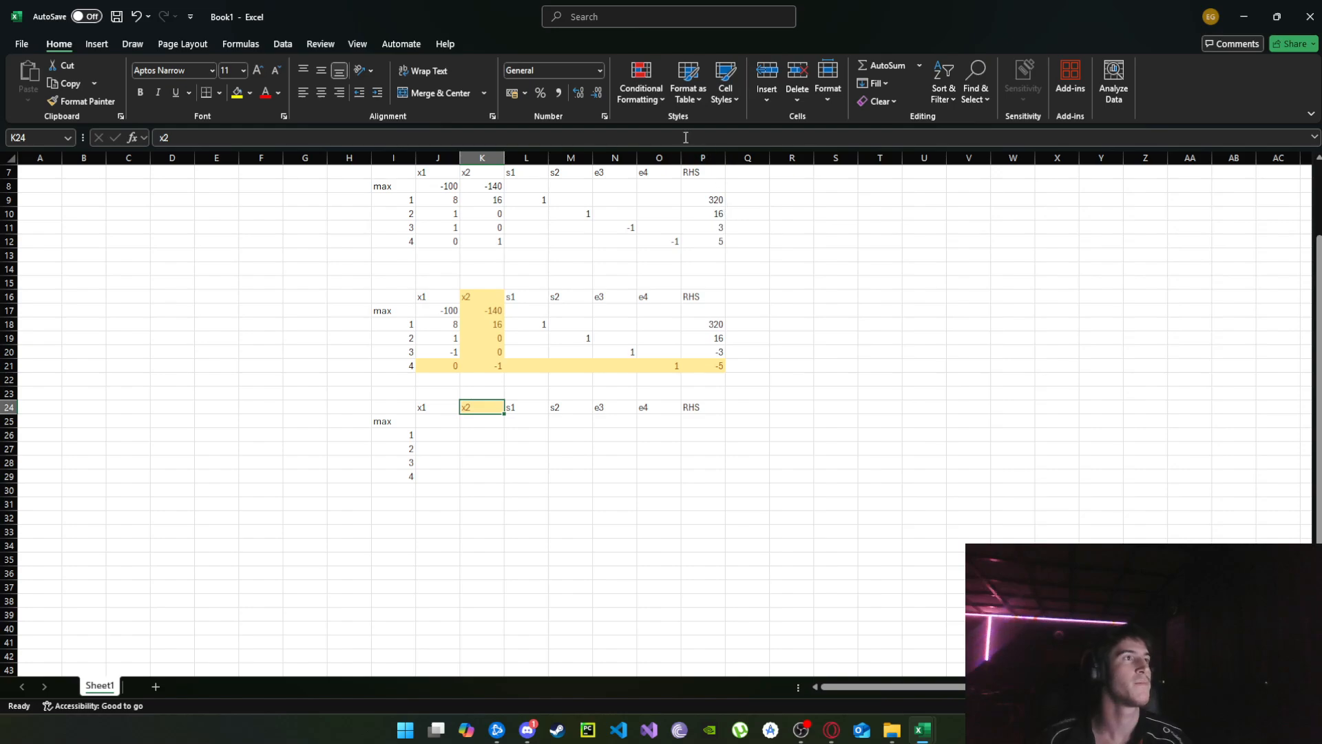
{"action": "left_click", "coordinate": [651, 93]}
{"action": "left_click", "coordinate": [692, 100]}
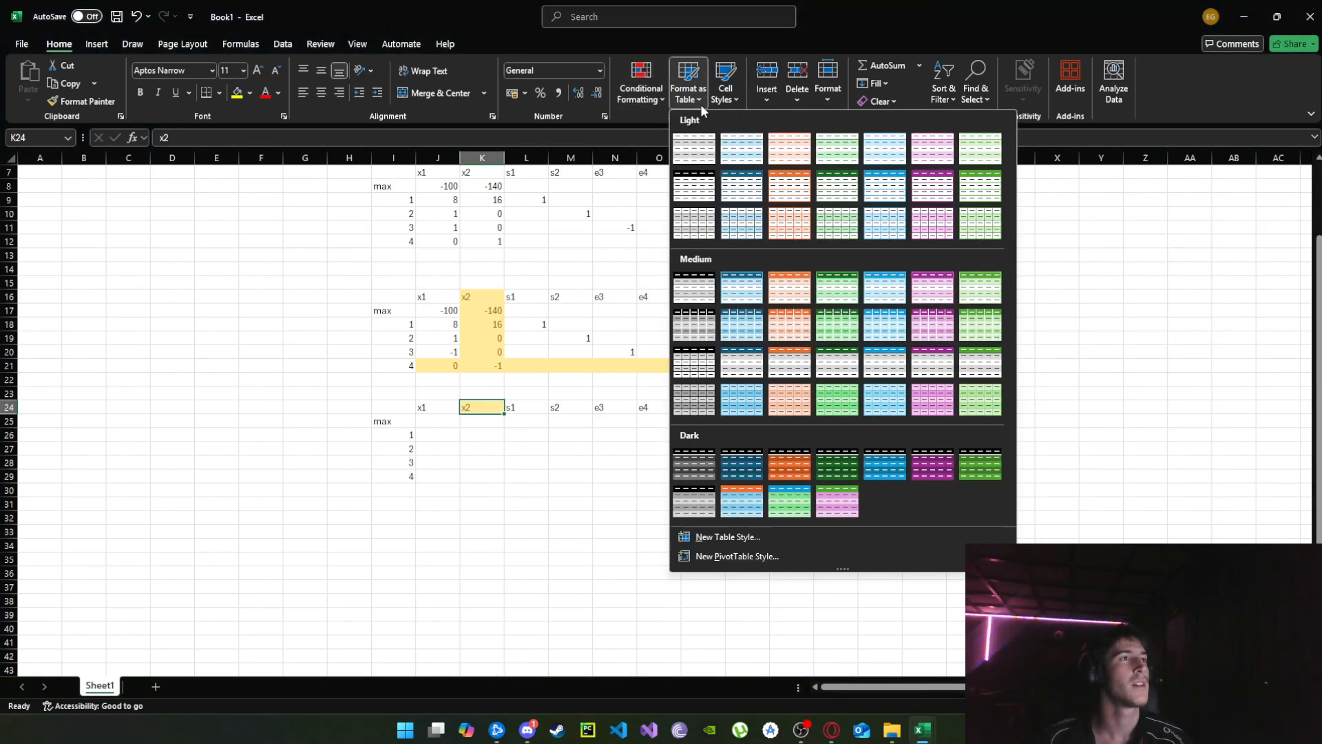
{"action": "left_click", "coordinate": [733, 96]}
{"action": "left_click", "coordinate": [746, 135]}
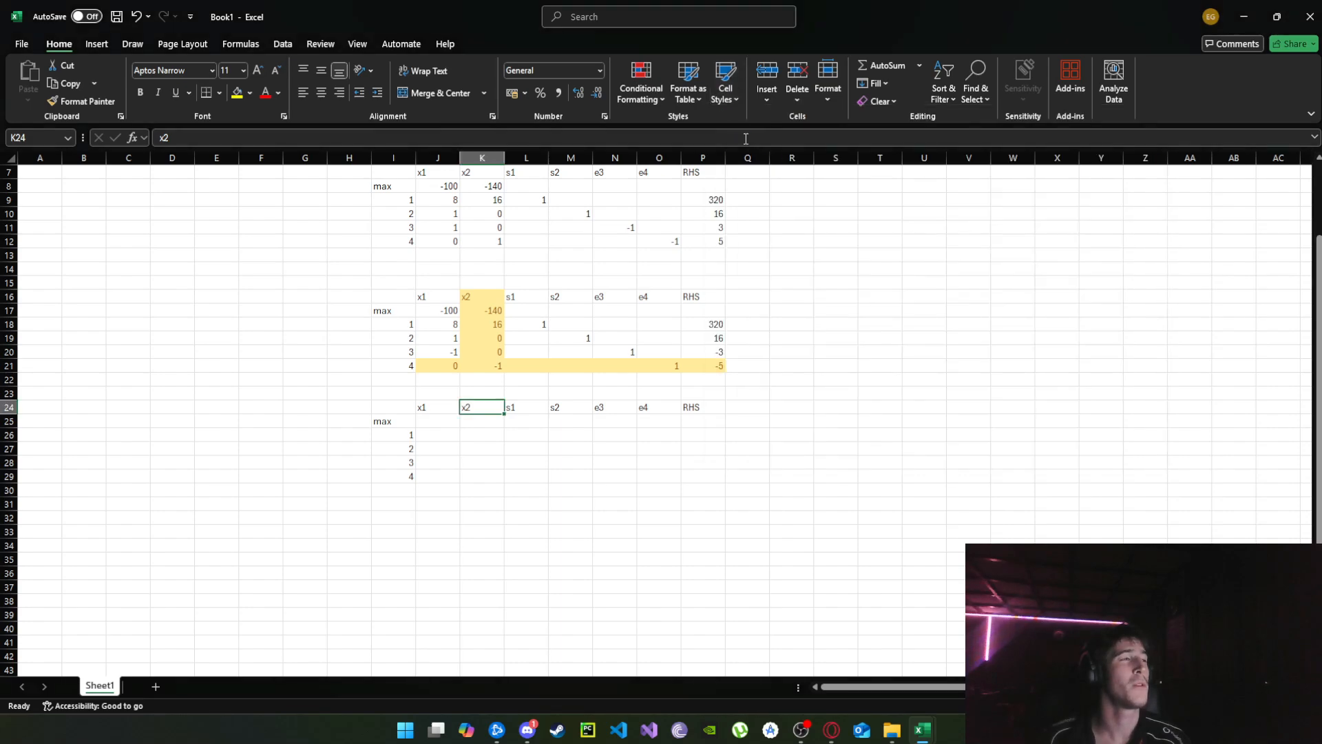
{"action": "left_click", "coordinate": [557, 451]}
{"action": "left_click", "coordinate": [443, 423]}
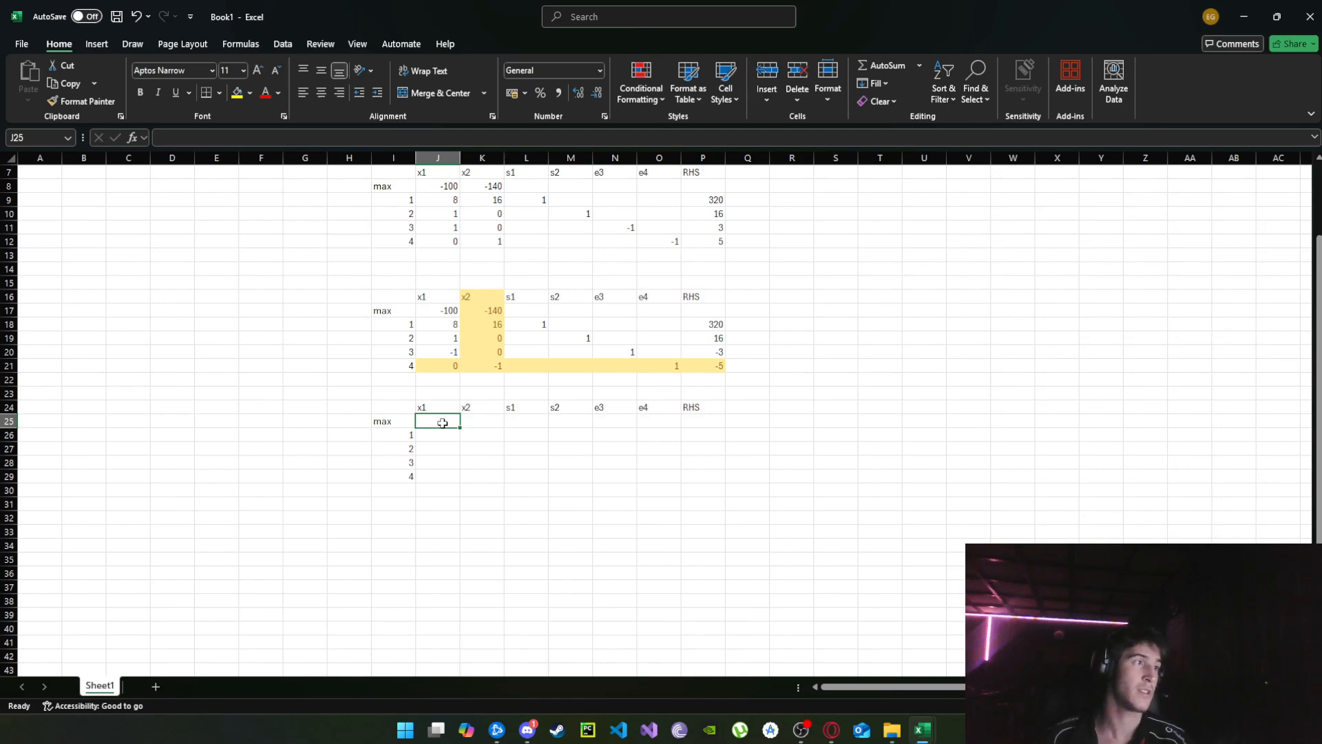
{"action": "type", "text": "="}
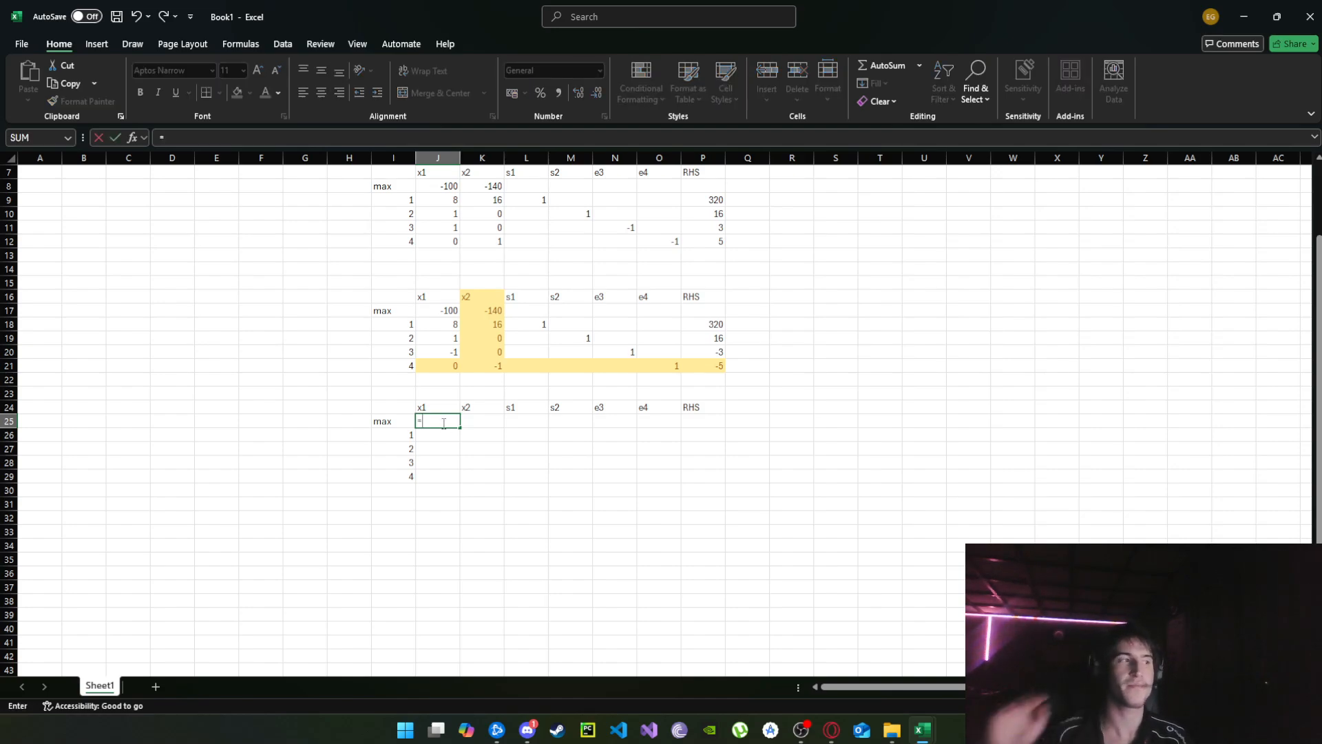
{"action": "left_click", "coordinate": [448, 313]}
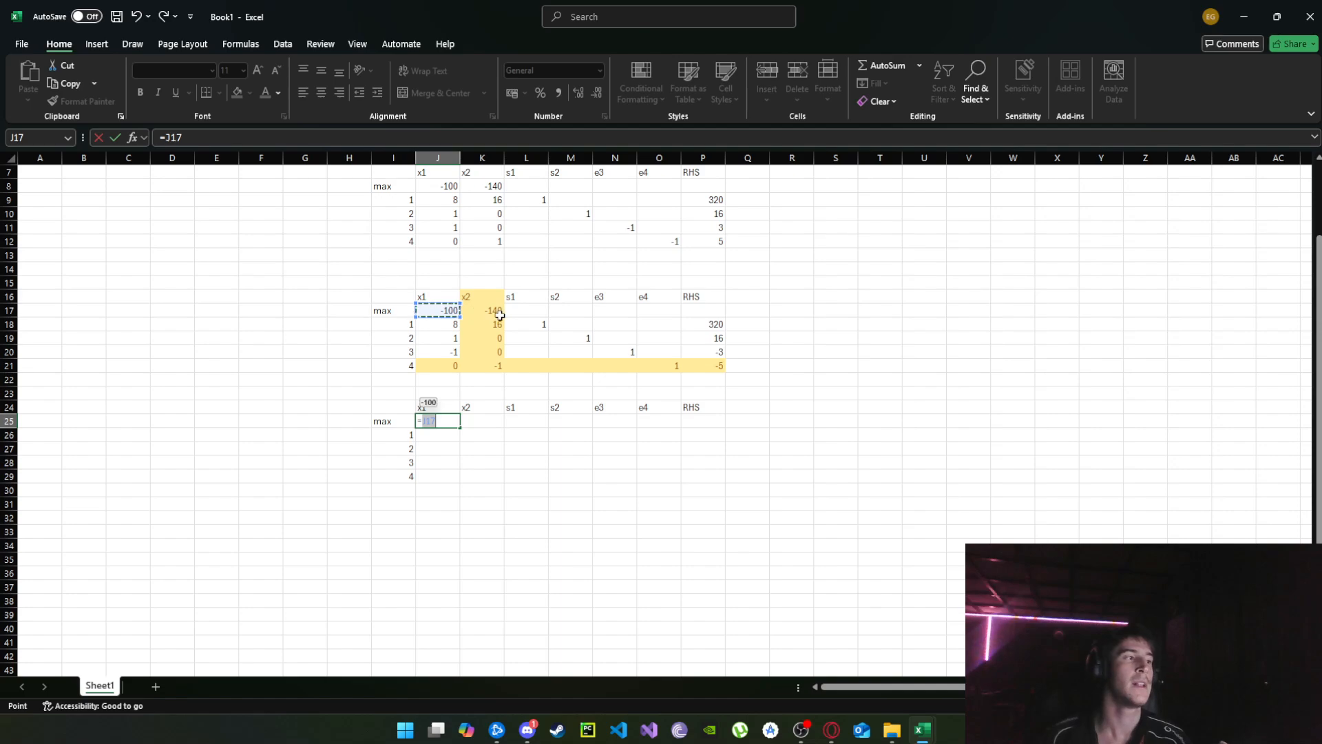
{"action": "type", "text": "-("}
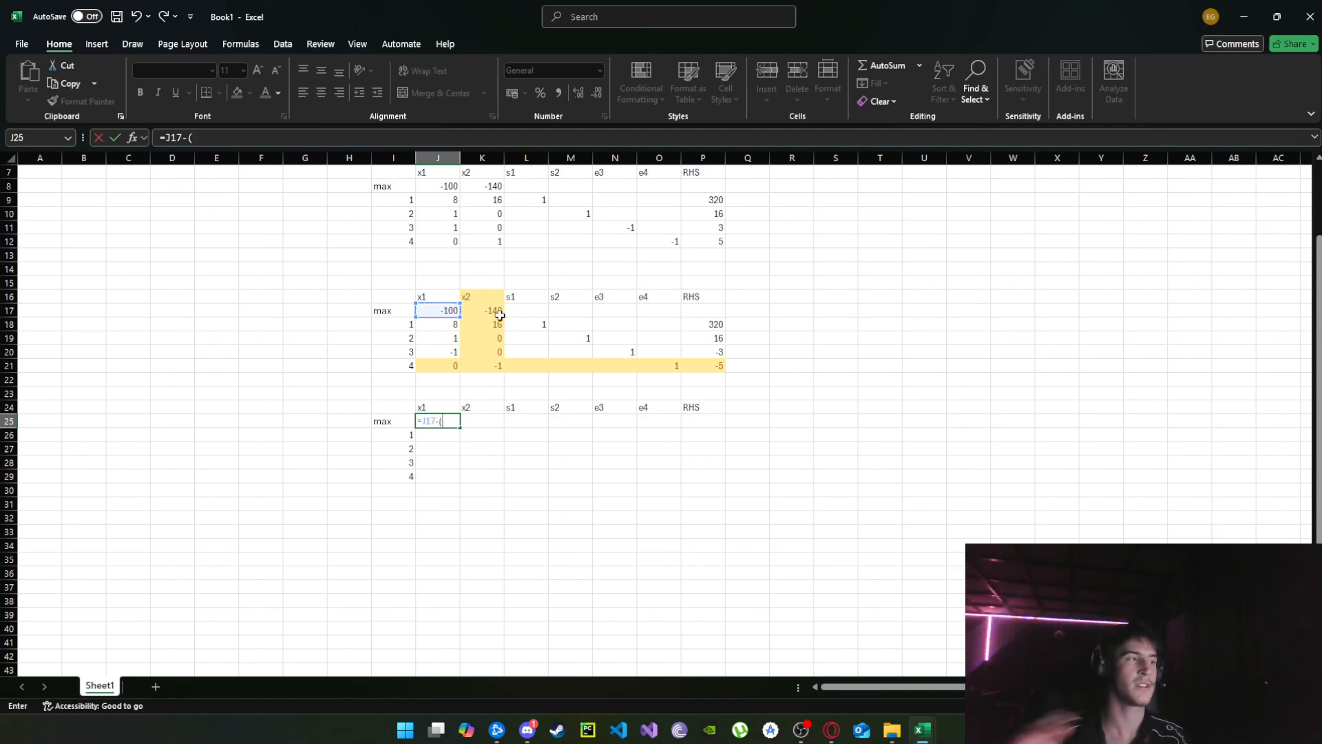
{"action": "left_click", "coordinate": [486, 306]}
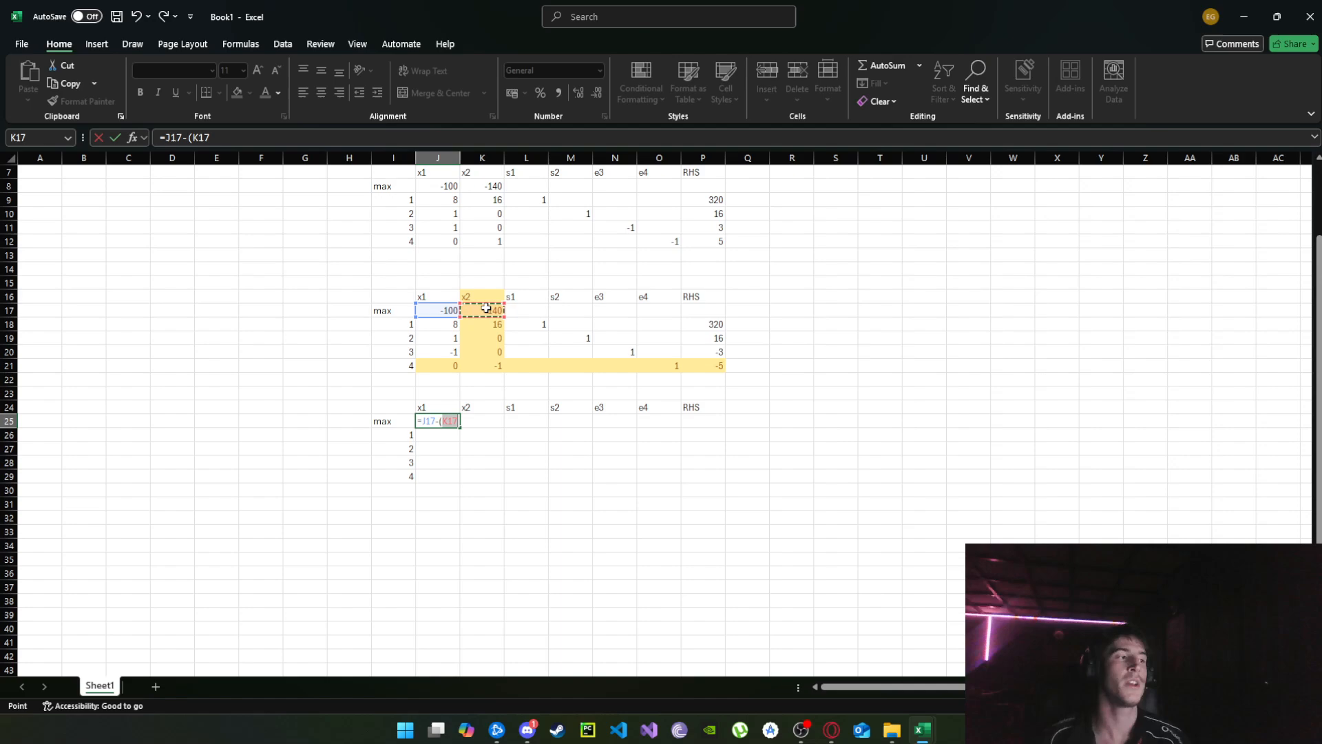
{"action": "key", "text": "F4"}
{"action": "key", "text": "F4"}
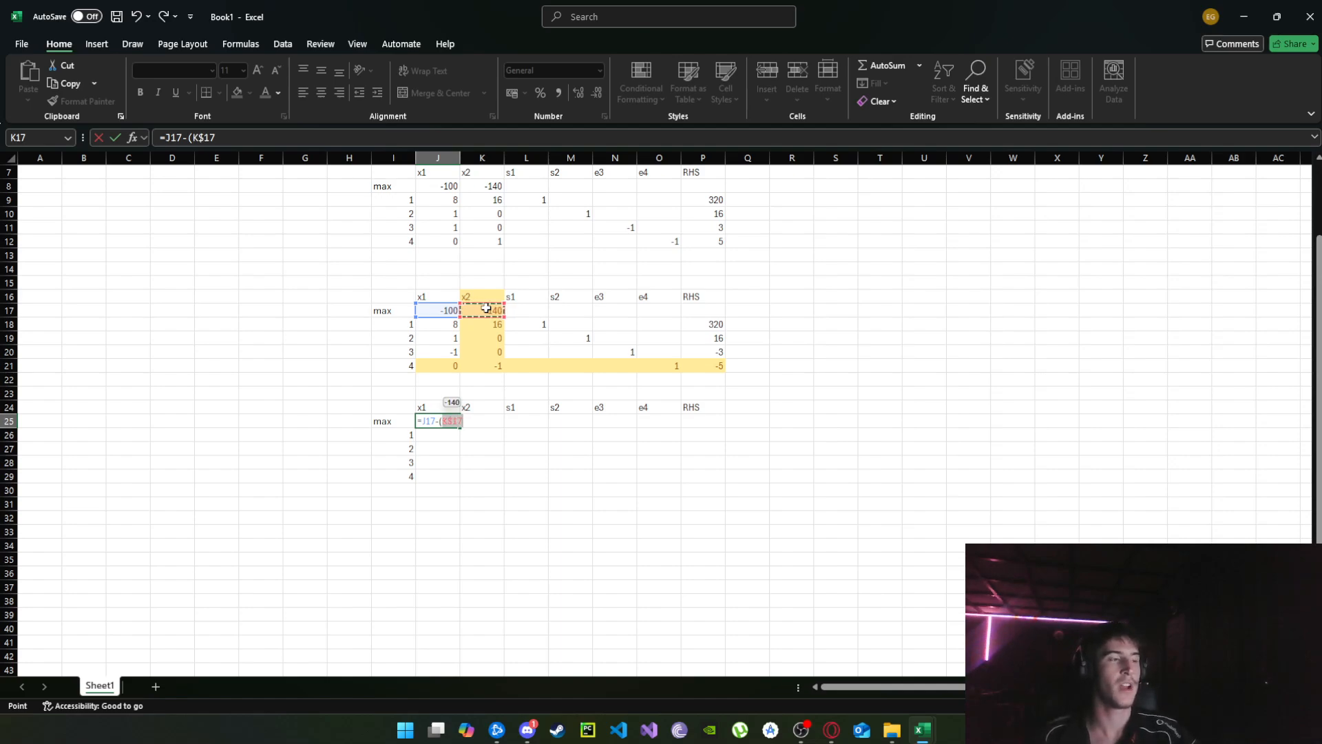
{"action": "key", "text": "BackSpace"}
{"action": "key", "text": "BackSpace"}
{"action": "key", "text": "BackSpace"}
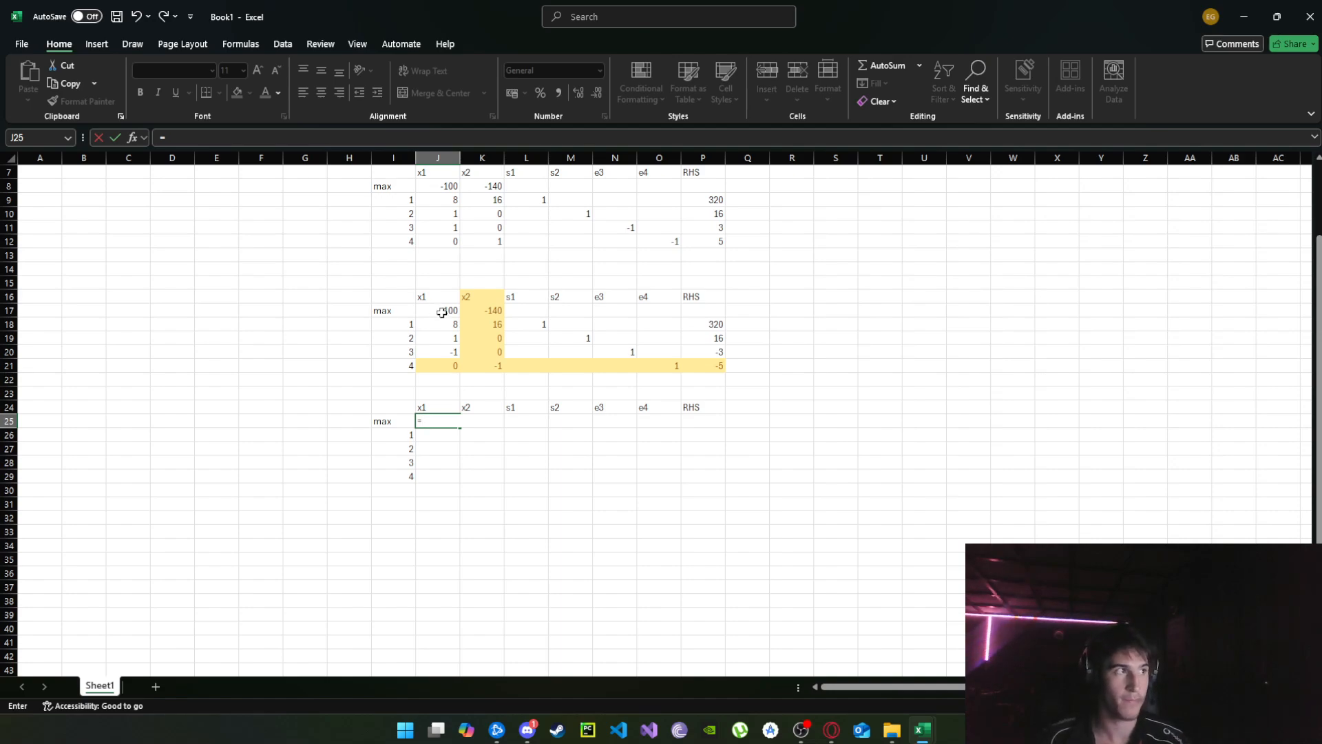
Enter the row-update formula =J17-($K17*J$29) in J25, the x1 cell of the new tableau's max row.
{"action": "left_click", "coordinate": [448, 311]}
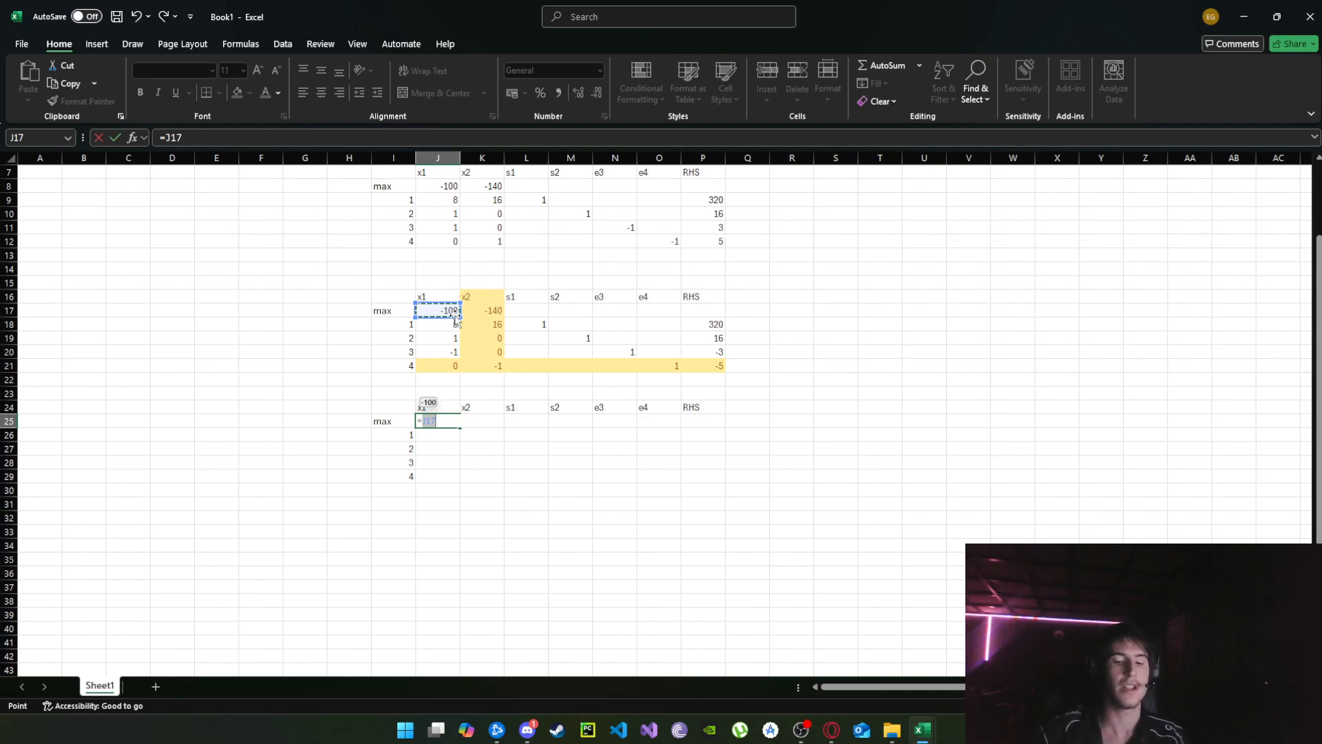
{"action": "type", "text": "-"}
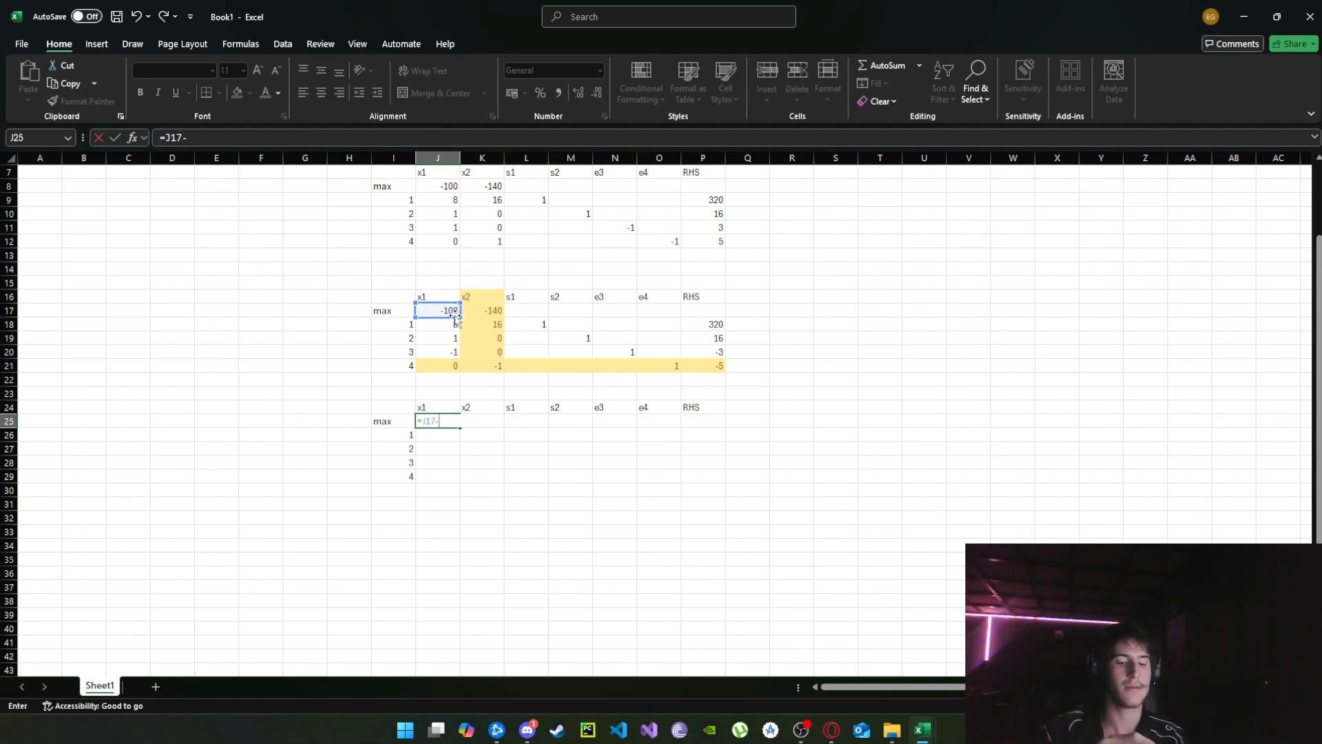
{"action": "type", "text": "("}
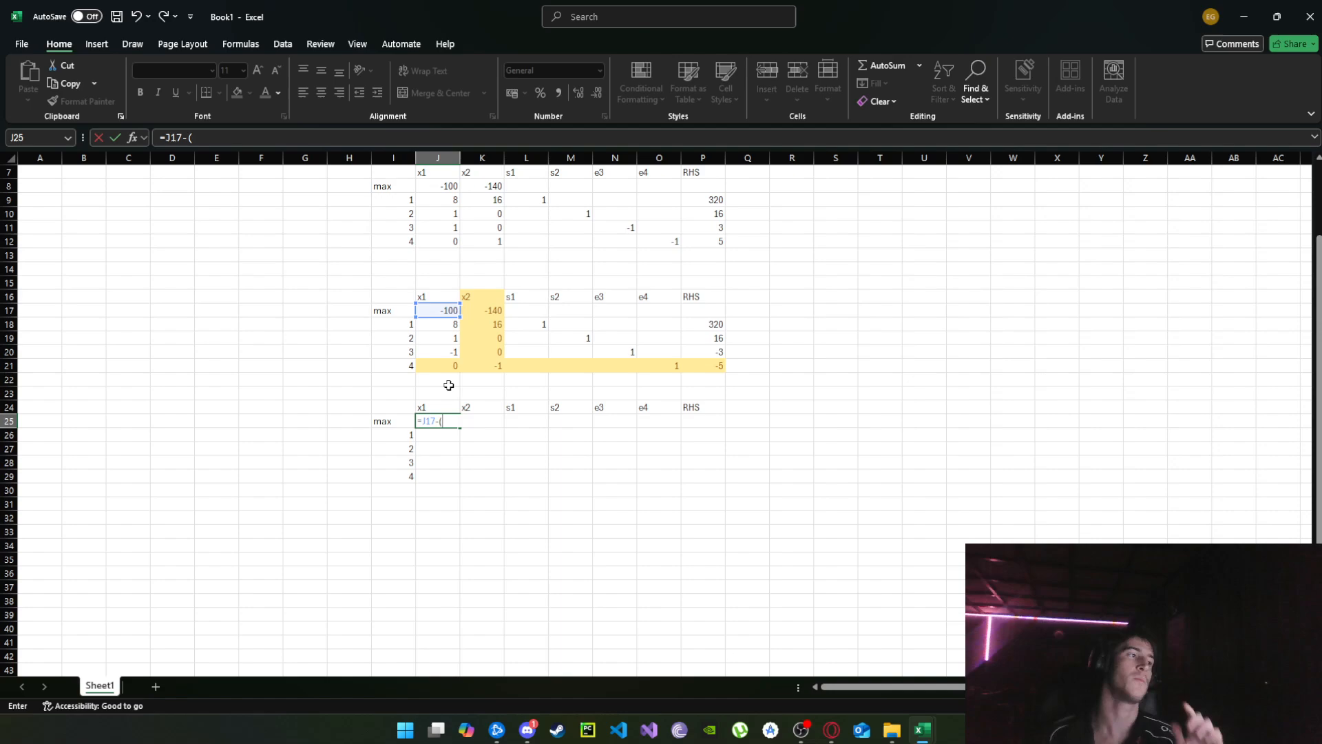
{"action": "left_click", "coordinate": [493, 311]}
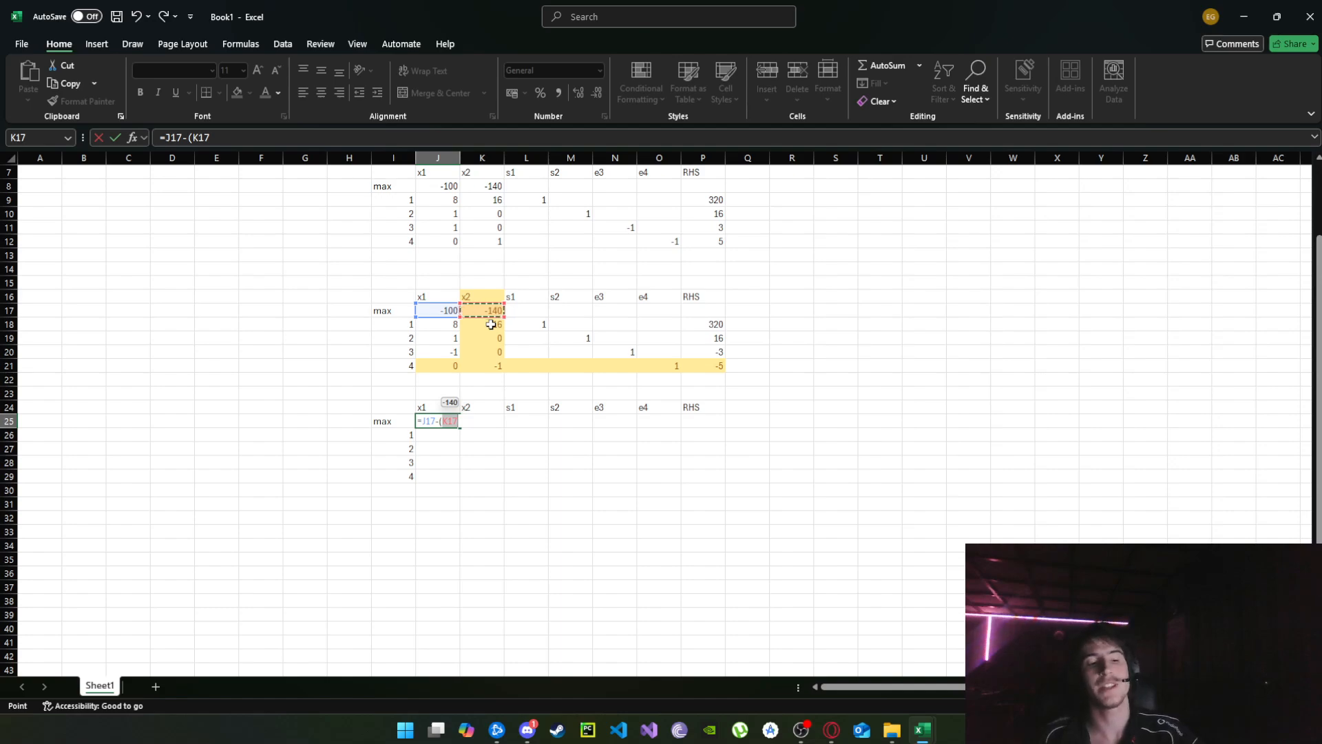
{"action": "key", "text": "F4"}
{"action": "key", "text": "F4"}
{"action": "key", "text": "F4"}
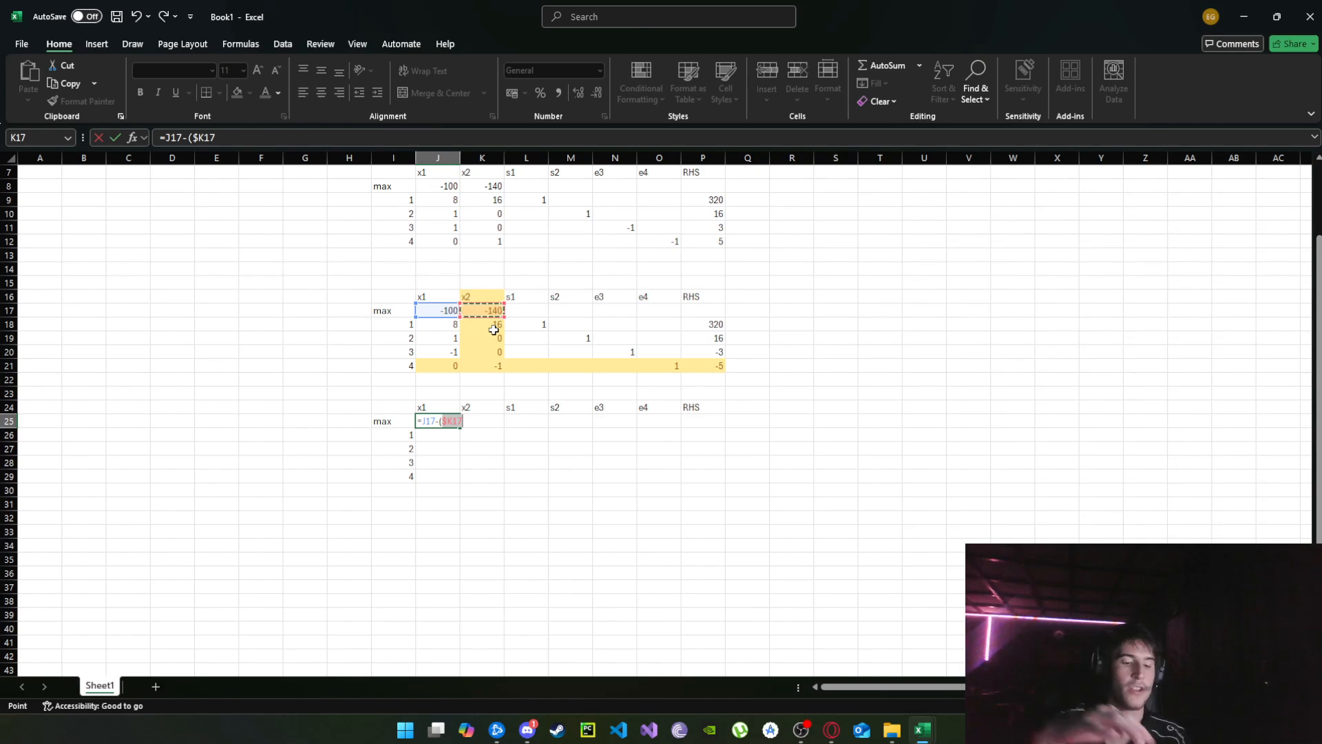
{"action": "type", "text": "*"}
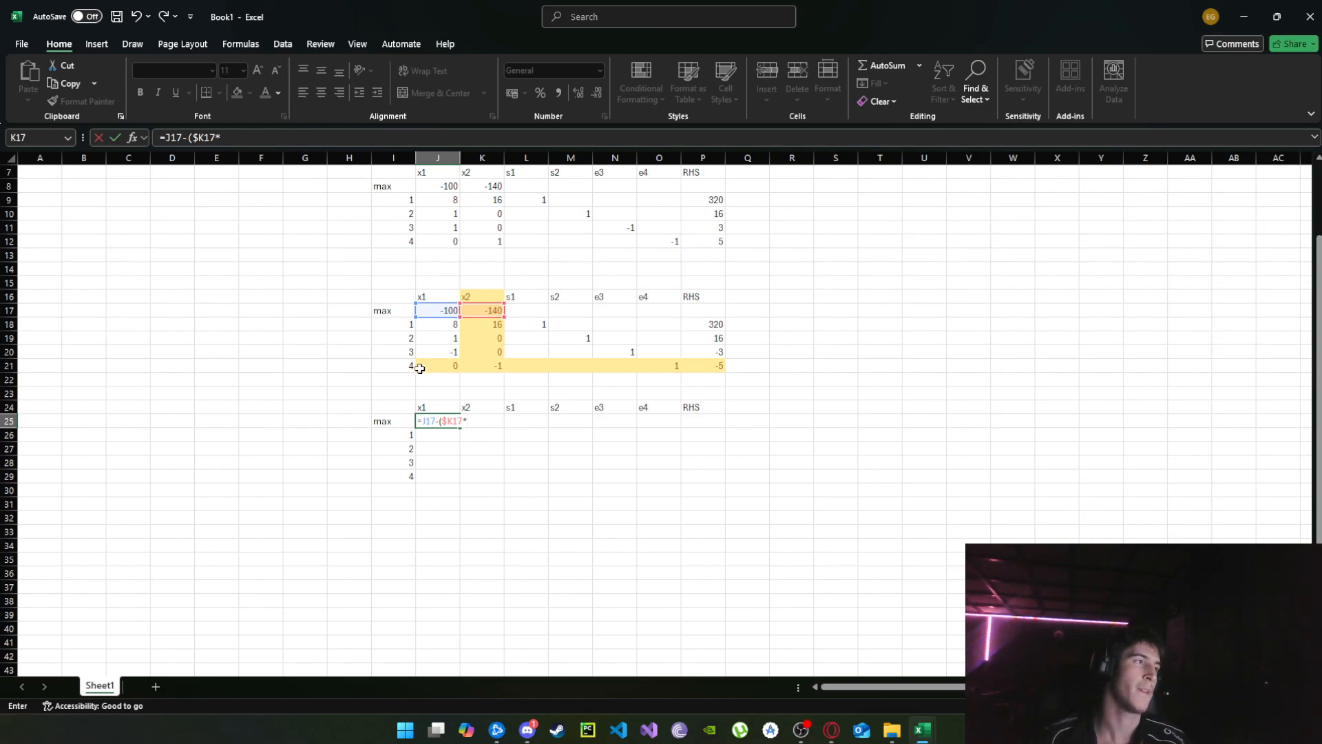
{"action": "left_click", "coordinate": [437, 477]}
{"action": "key", "text": "F4"}
{"action": "key", "text": "F4"}
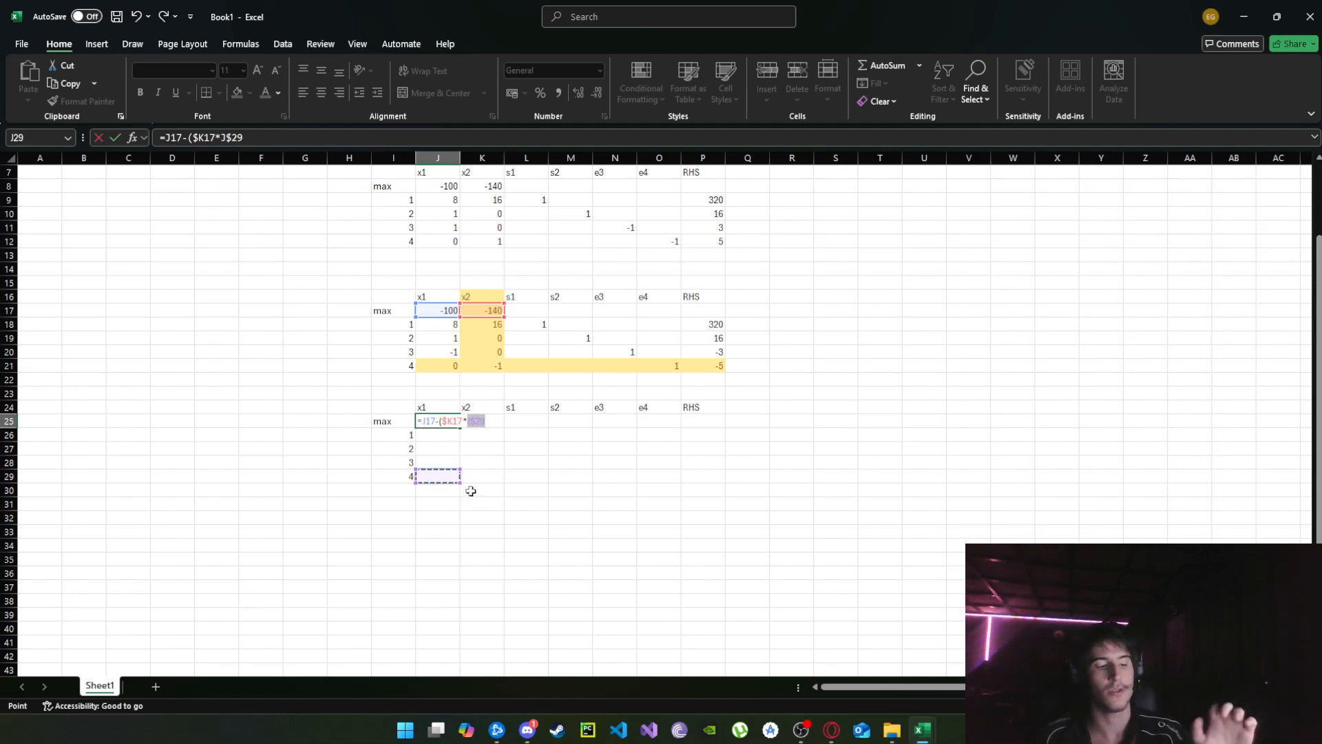
{"action": "type", "text": ")"}
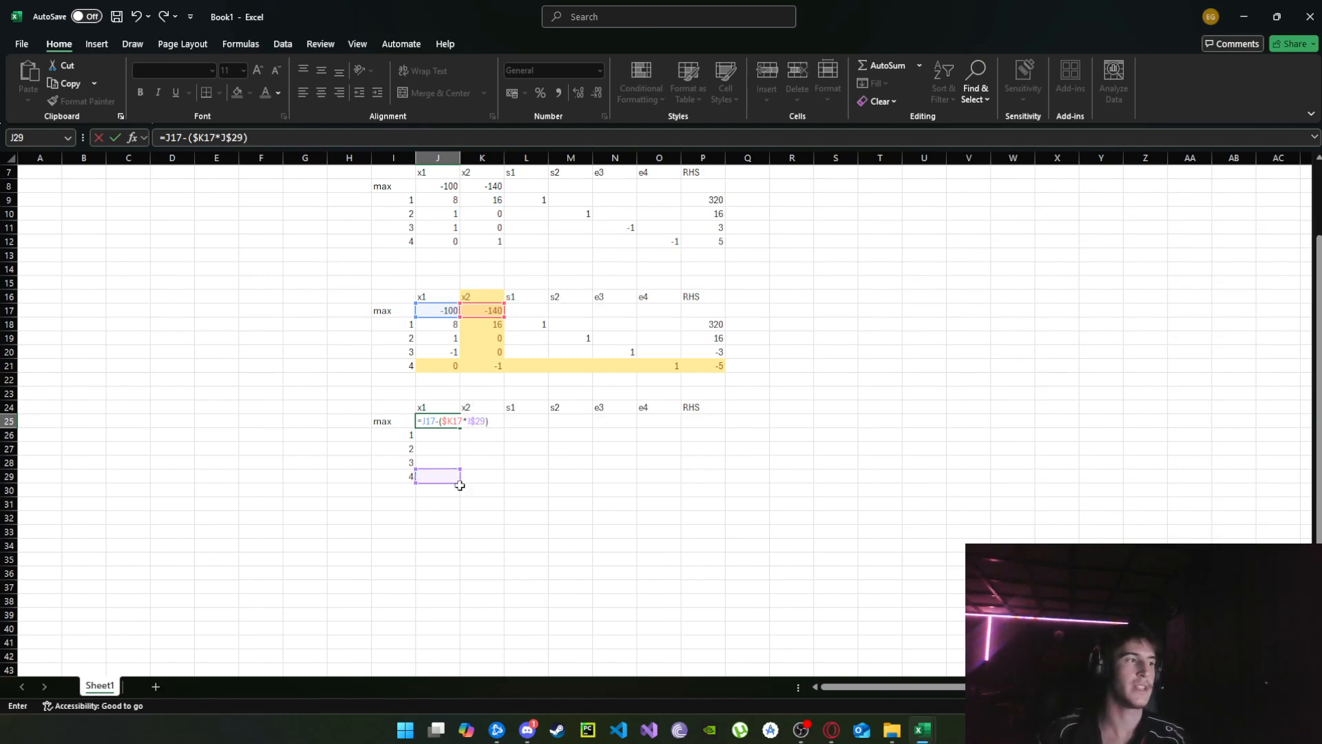
{"action": "key", "text": "Return"}
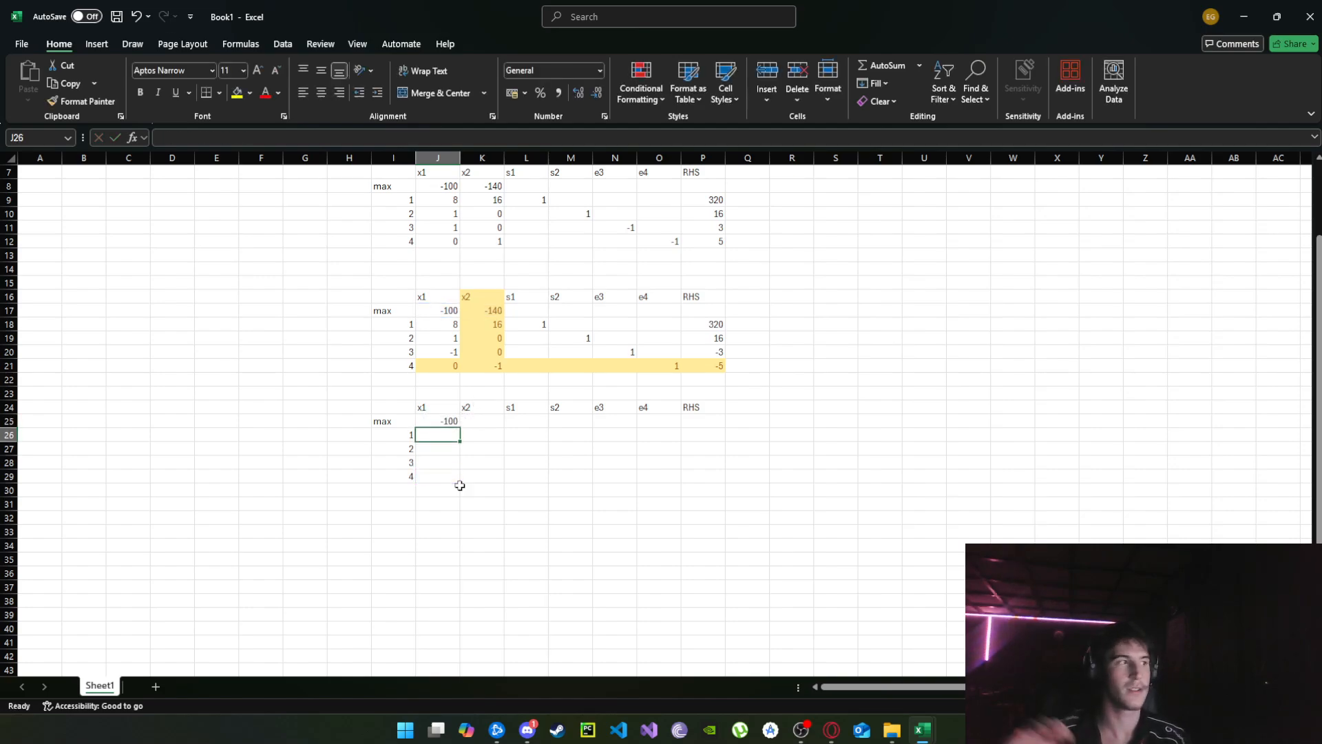
Fill the J25 formula across the whole body of the new tableau, J25:P29, and dismiss the circular-reference warning.
{"action": "left_click", "coordinate": [454, 425]}
{"action": "left_click_drag", "start_coordinate": [460, 429], "coordinate": [724, 478]}
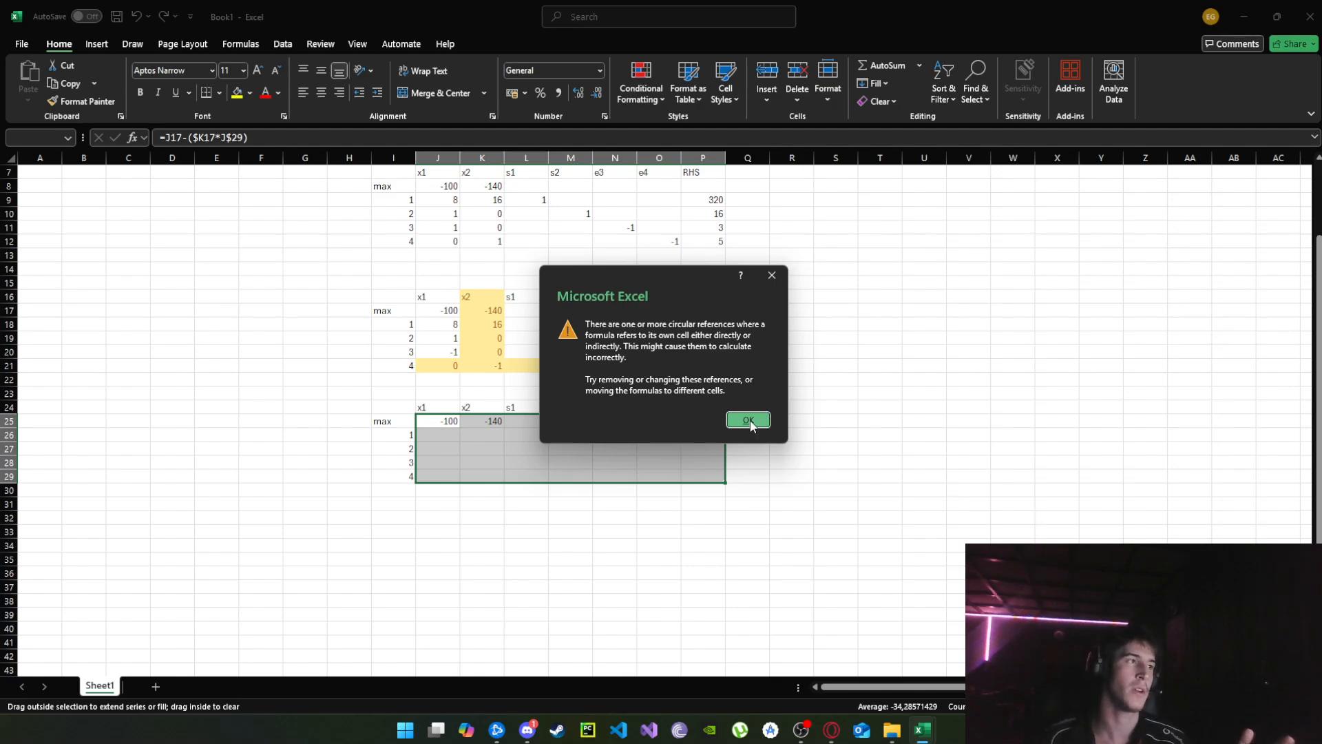
{"action": "left_click", "coordinate": [757, 425]}
Replace the formula in K29 with =K21/$K$21 to divide the pivot row by its pivot element.
{"action": "left_click", "coordinate": [484, 476]}
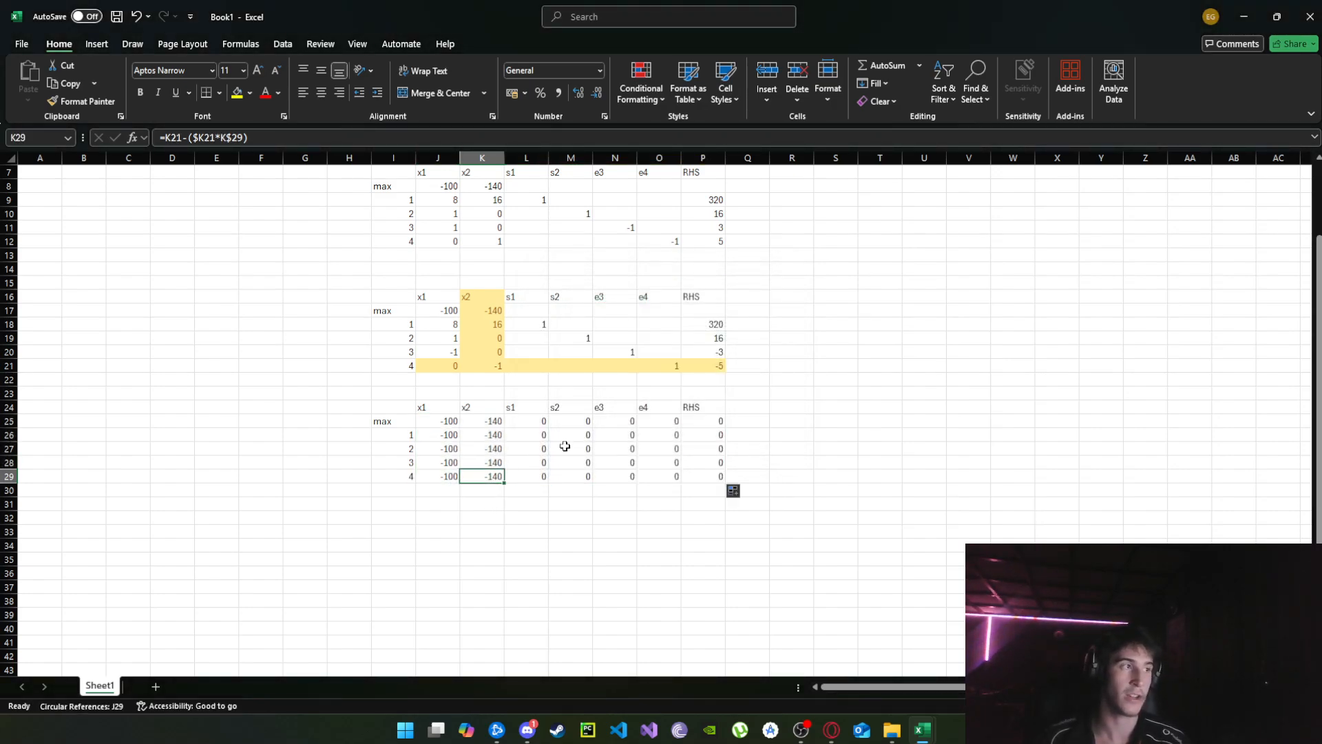
{"action": "type", "text": "="}
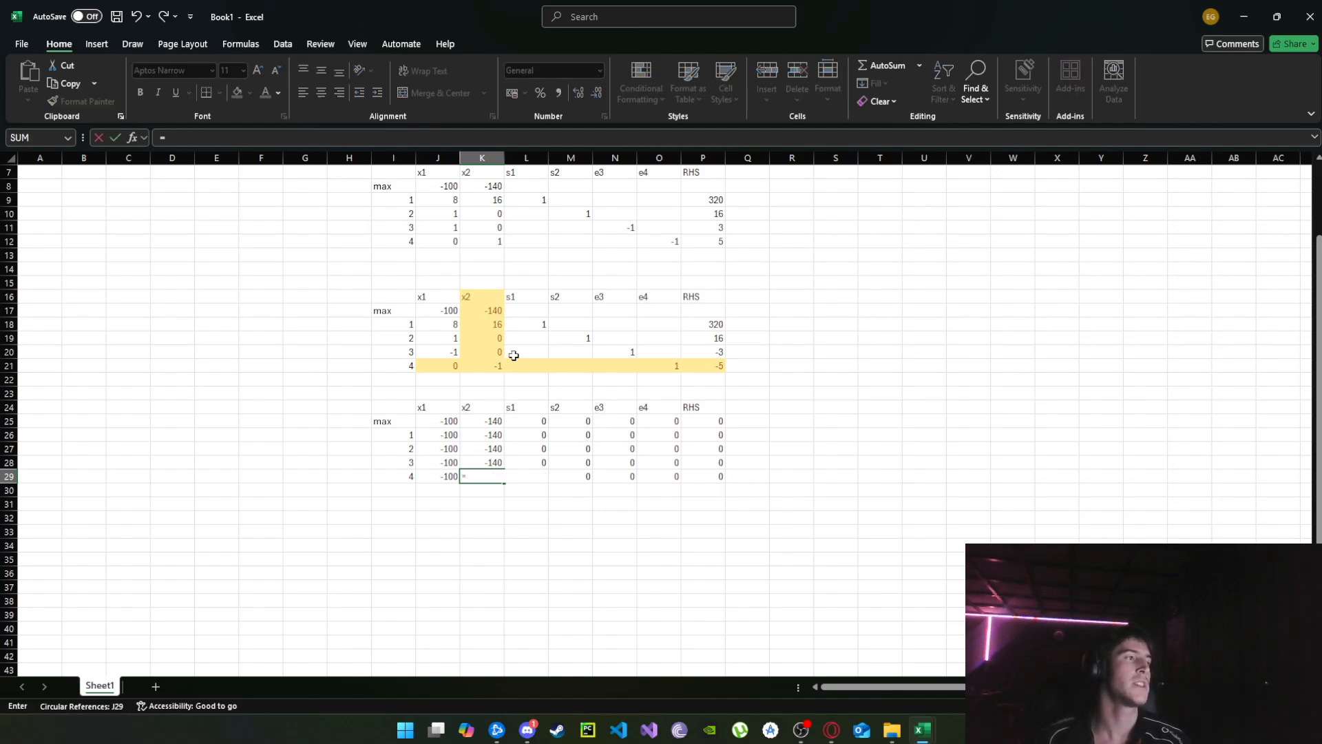
{"action": "left_click", "coordinate": [493, 366]}
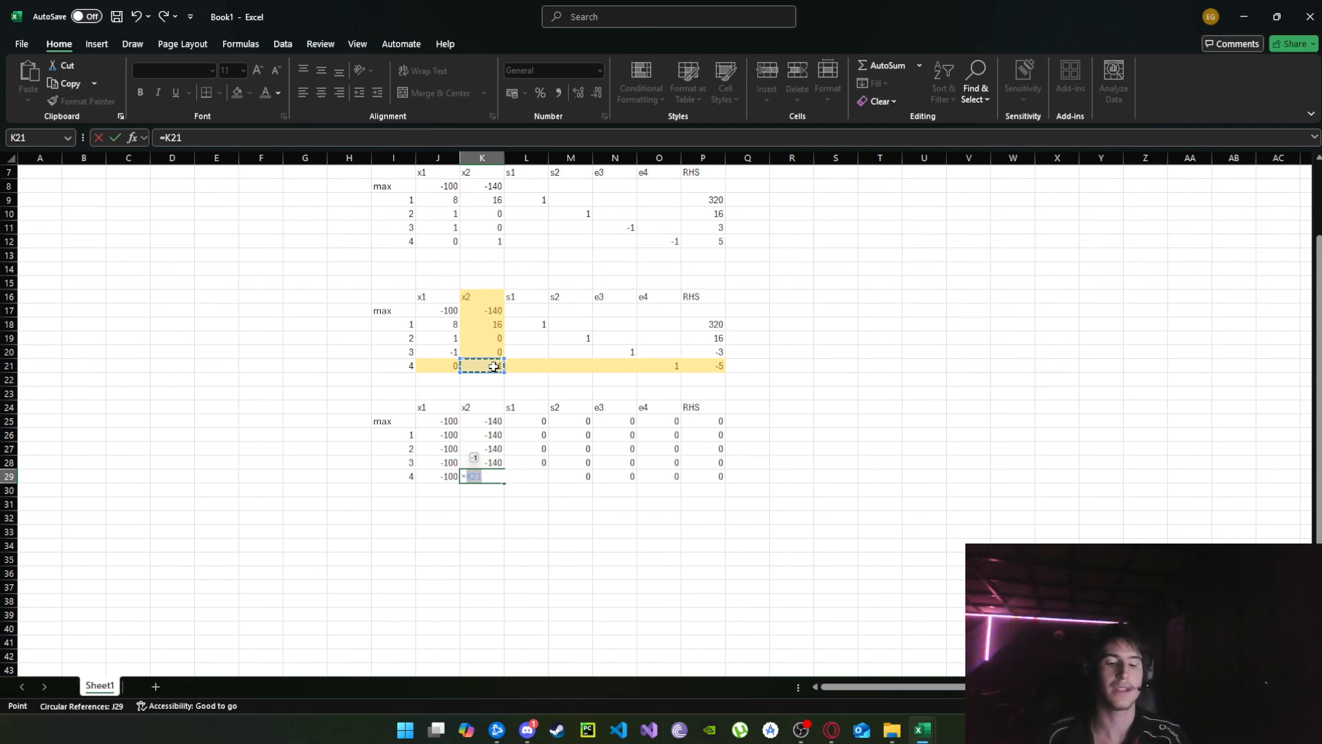
{"action": "type", "text": "/"}
{"action": "left_click", "coordinate": [493, 366]}
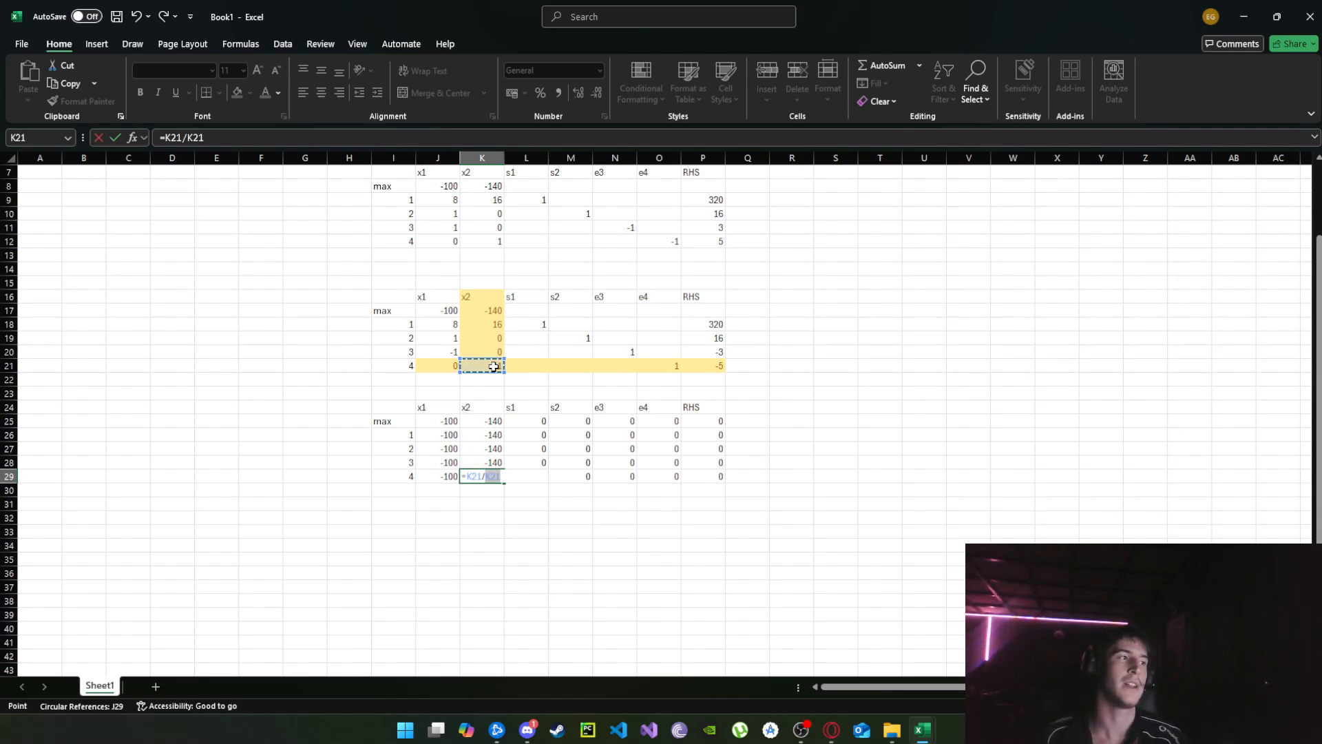
{"action": "key", "text": "F4"}
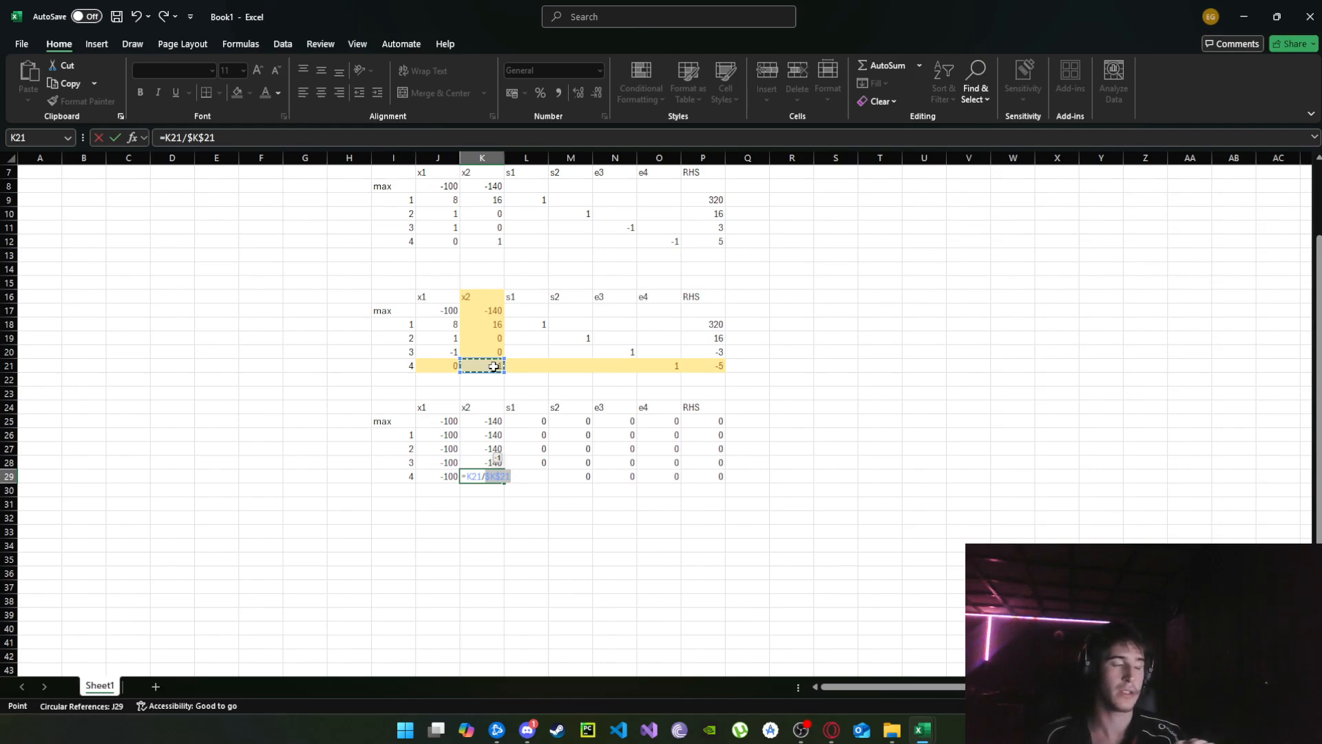
{"action": "key", "text": "Return"}
Fill the pivot-row formula from K29 across to P29 and back to J29.
{"action": "left_click", "coordinate": [488, 478]}
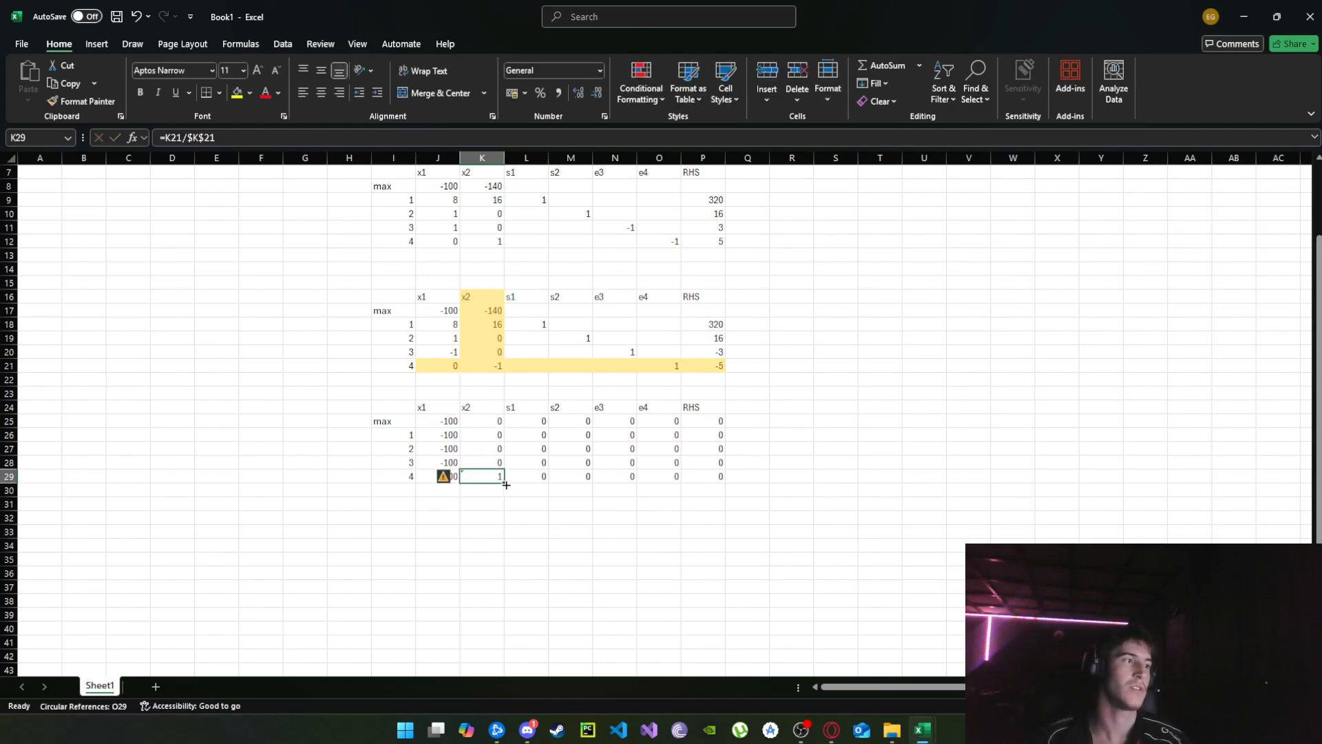
{"action": "left_click_drag", "start_coordinate": [504, 483], "coordinate": [742, 498]}
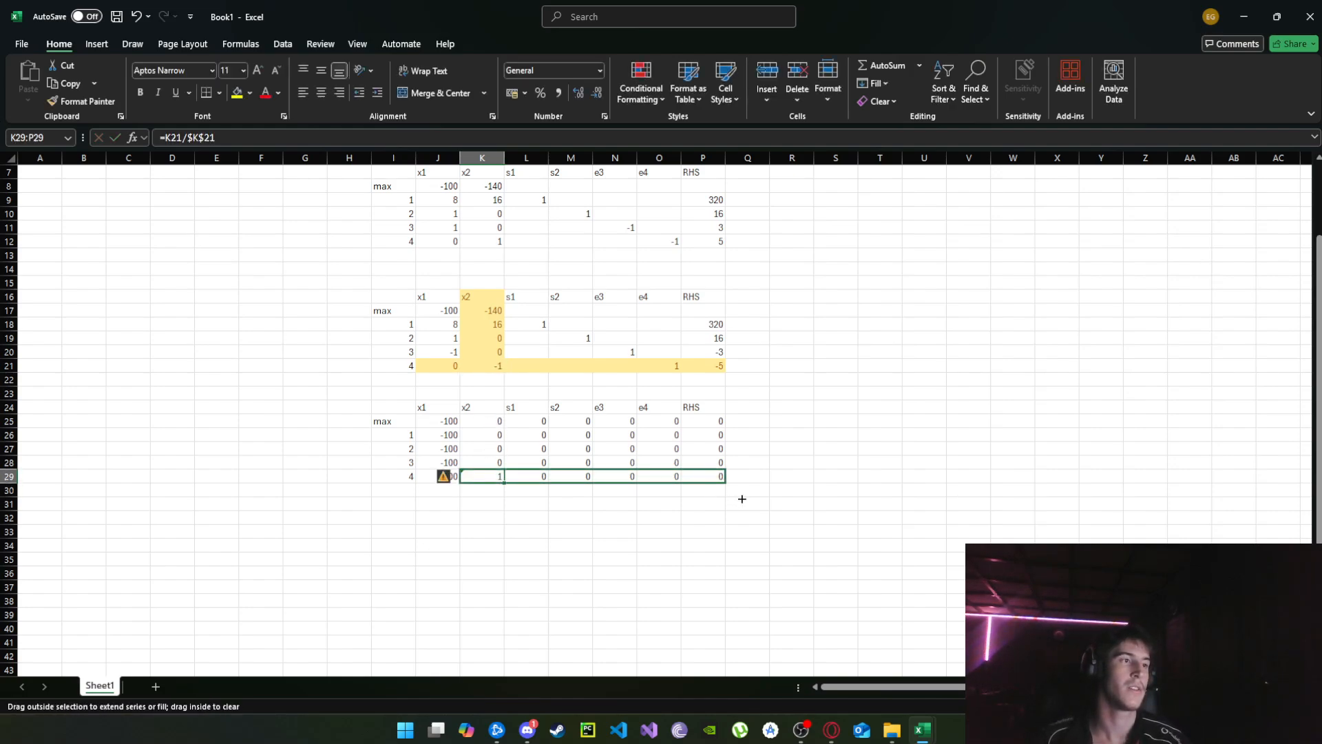
{"action": "left_click", "coordinate": [496, 475]}
{"action": "left_click_drag", "start_coordinate": [505, 484], "coordinate": [441, 478]}
{"action": "left_click", "coordinate": [497, 542]}
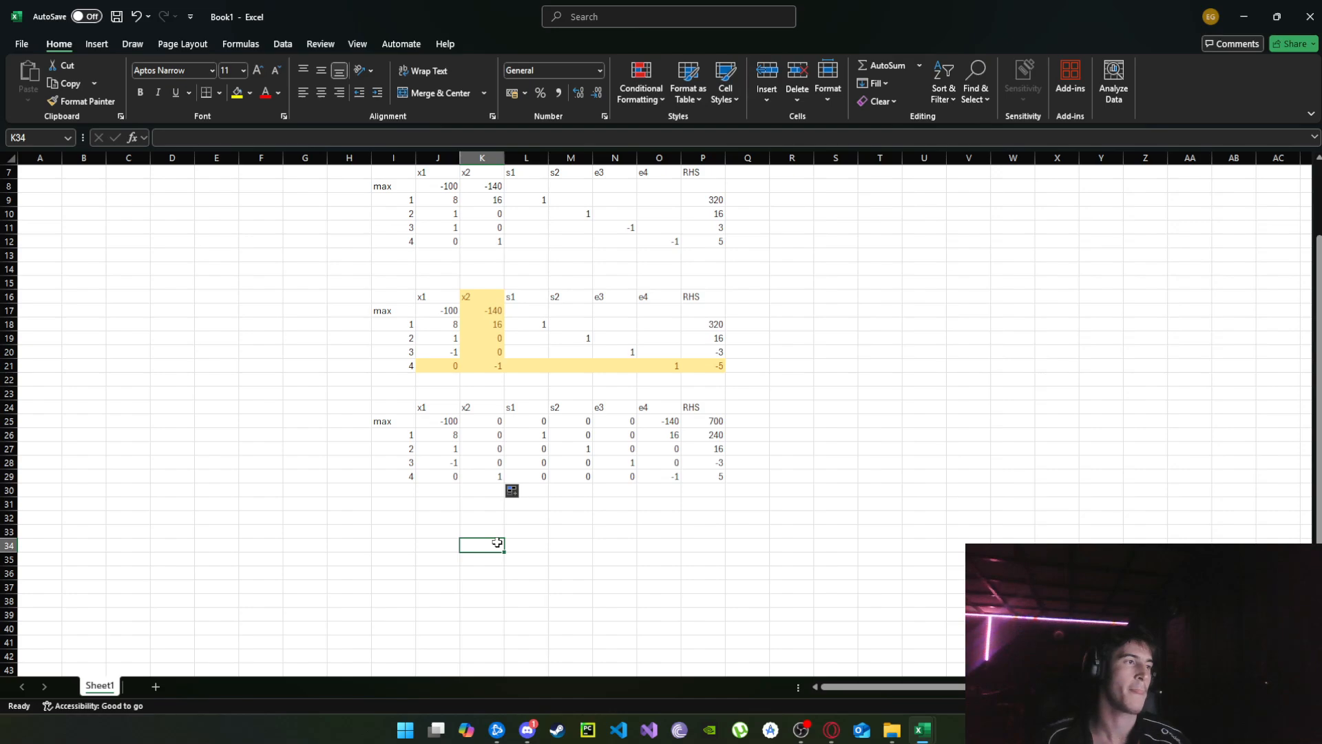
Apply the Neutral cell style to constraint row 3 of the new tableau, J28:P28, as the next pivot row.
{"action": "scroll", "coordinate": [564, 481], "scroll_direction": "down", "scroll_amount": 3}
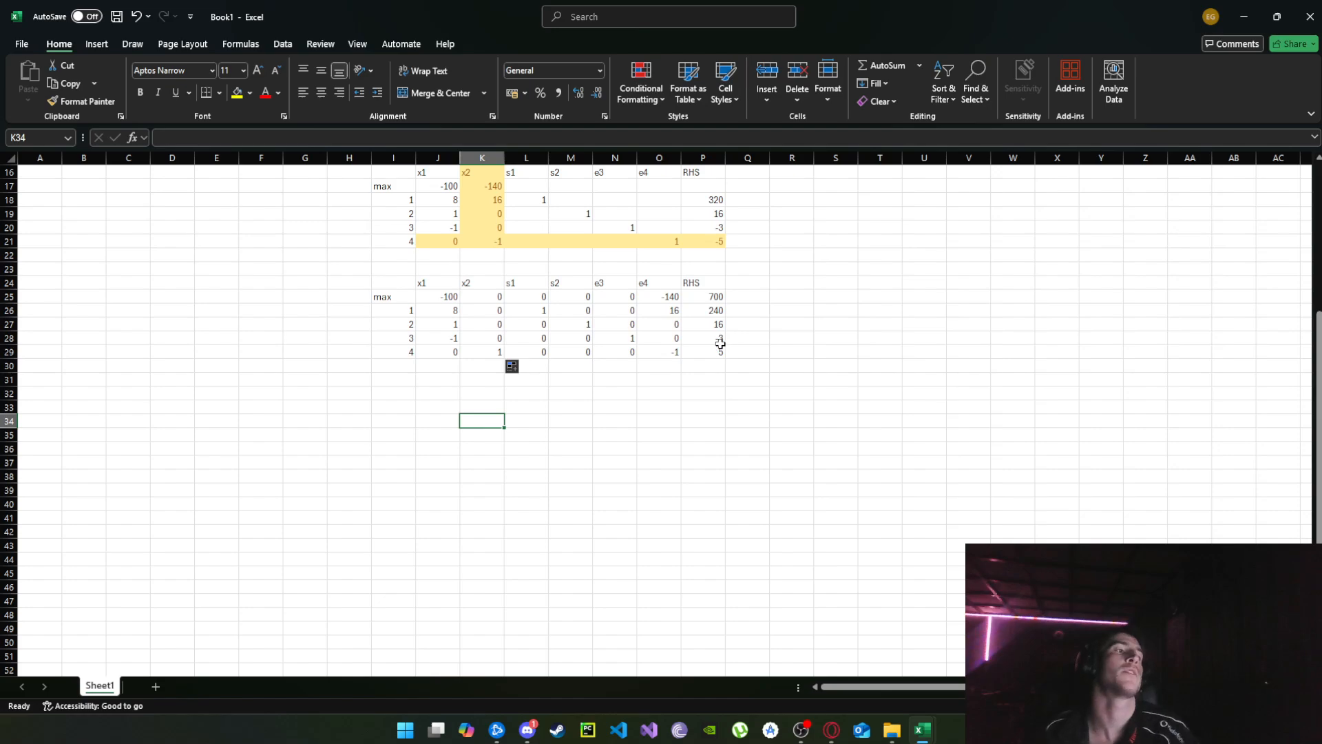
{"action": "scroll", "coordinate": [720, 342], "scroll_direction": "up", "scroll_amount": 1}
{"action": "left_click", "coordinate": [716, 383]}
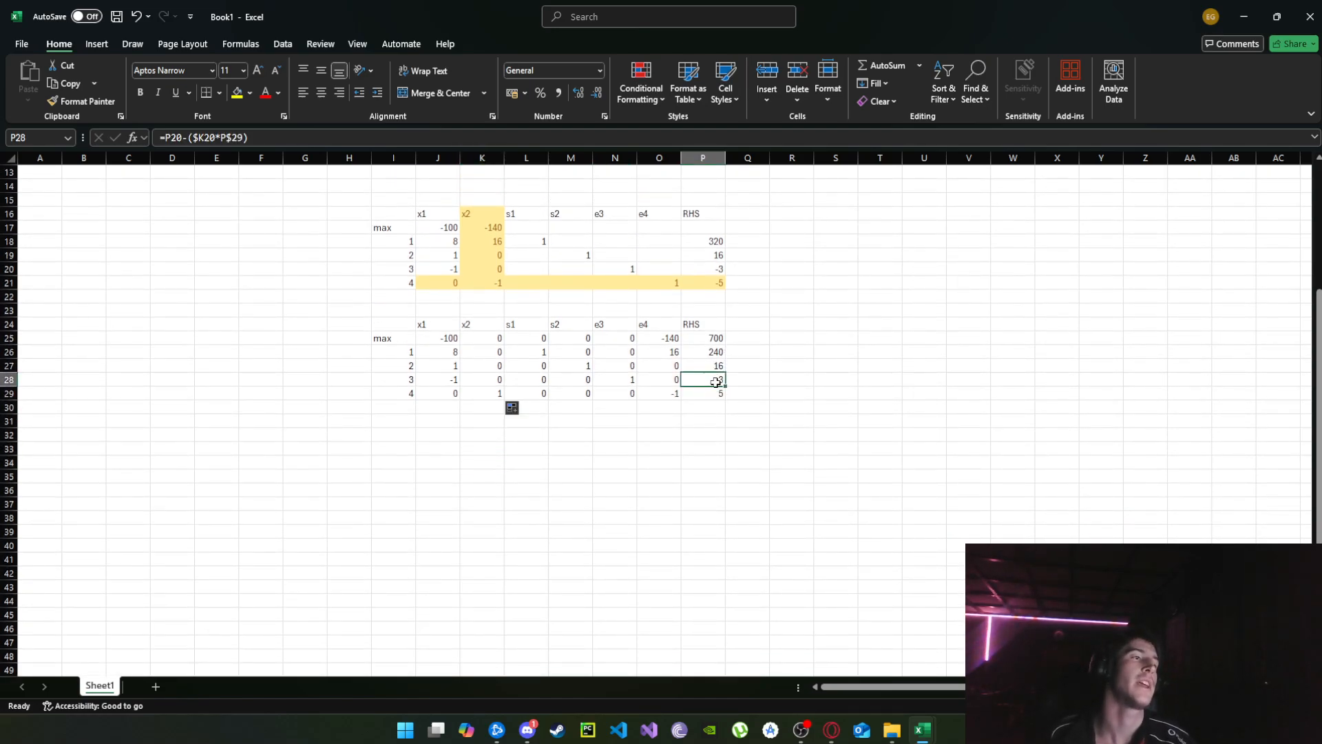
{"action": "left_click_drag", "start_coordinate": [716, 383], "coordinate": [437, 382]}
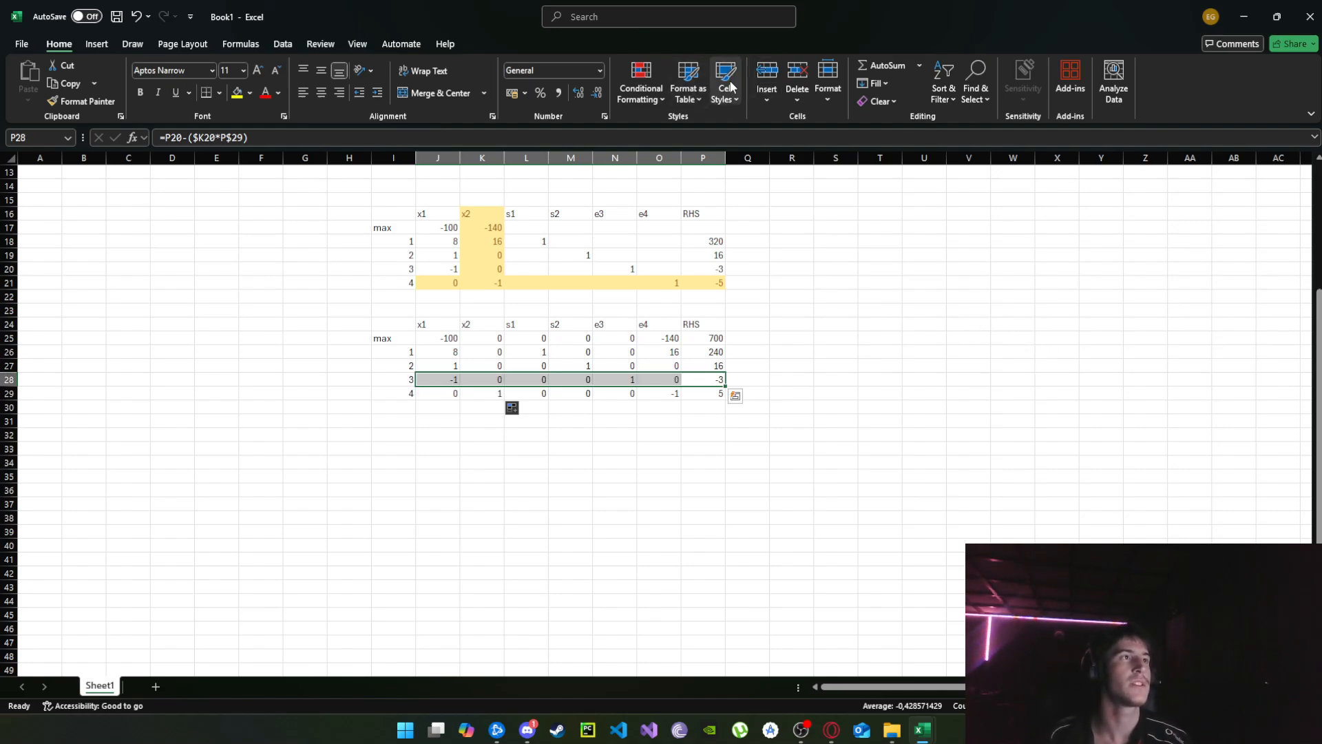
{"action": "left_click", "coordinate": [645, 95]}
{"action": "left_click", "coordinate": [647, 97]}
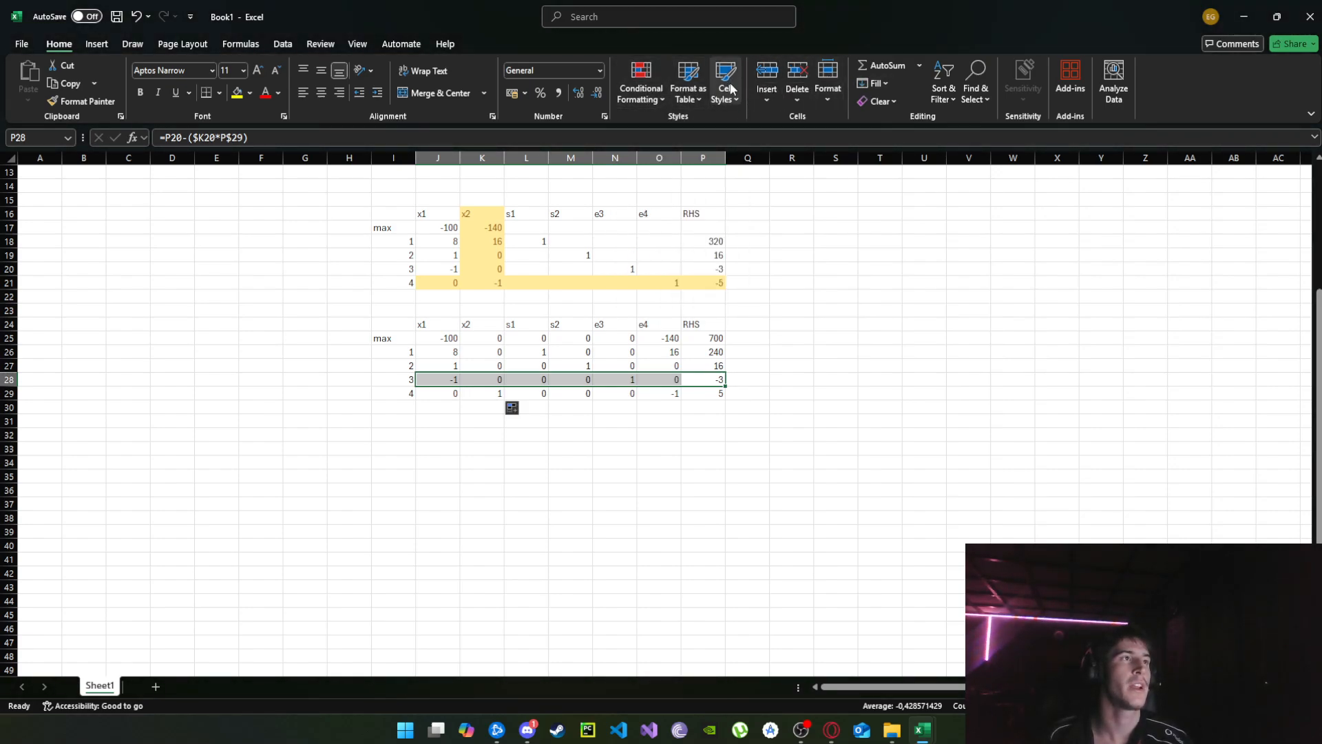
{"action": "left_click", "coordinate": [728, 88]}
{"action": "left_click", "coordinate": [974, 142]}
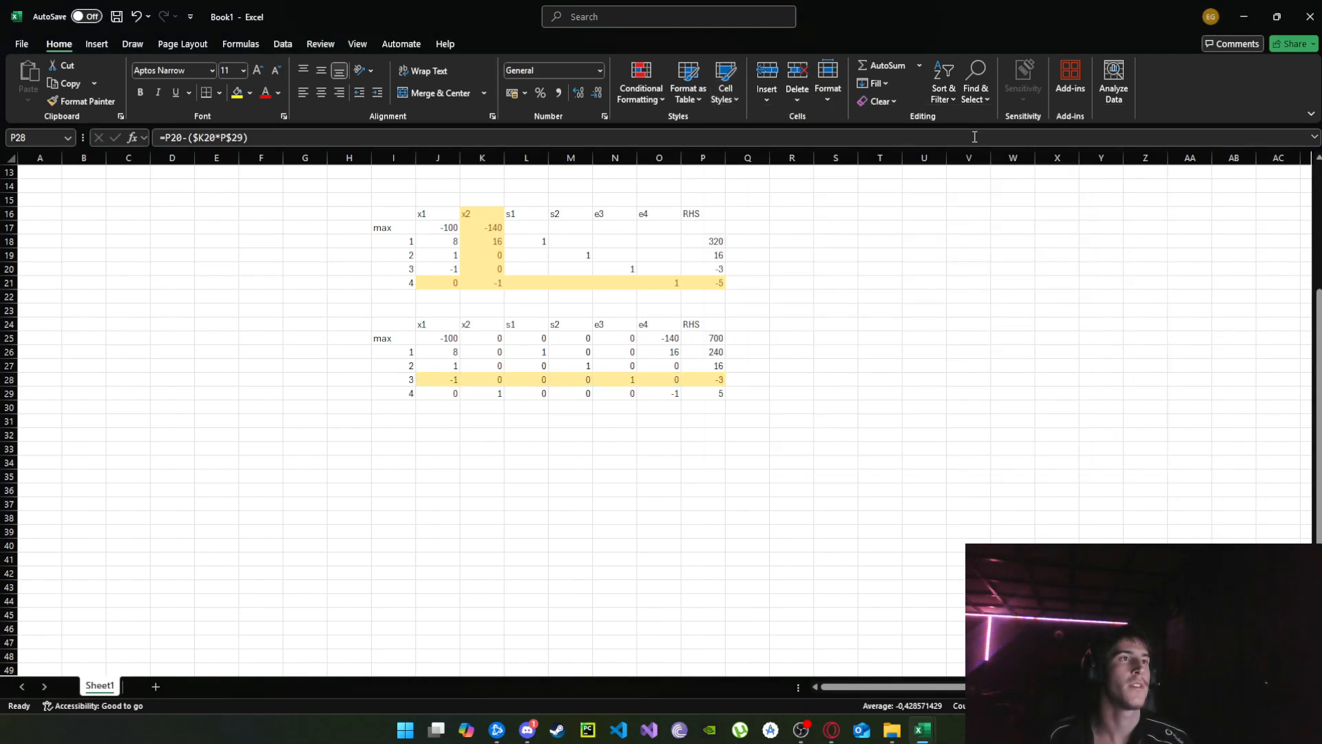
Apply the Neutral cell style to the x1 column of the second tableau, J24:J29, as its pivot column.
{"action": "left_click", "coordinate": [847, 337]}
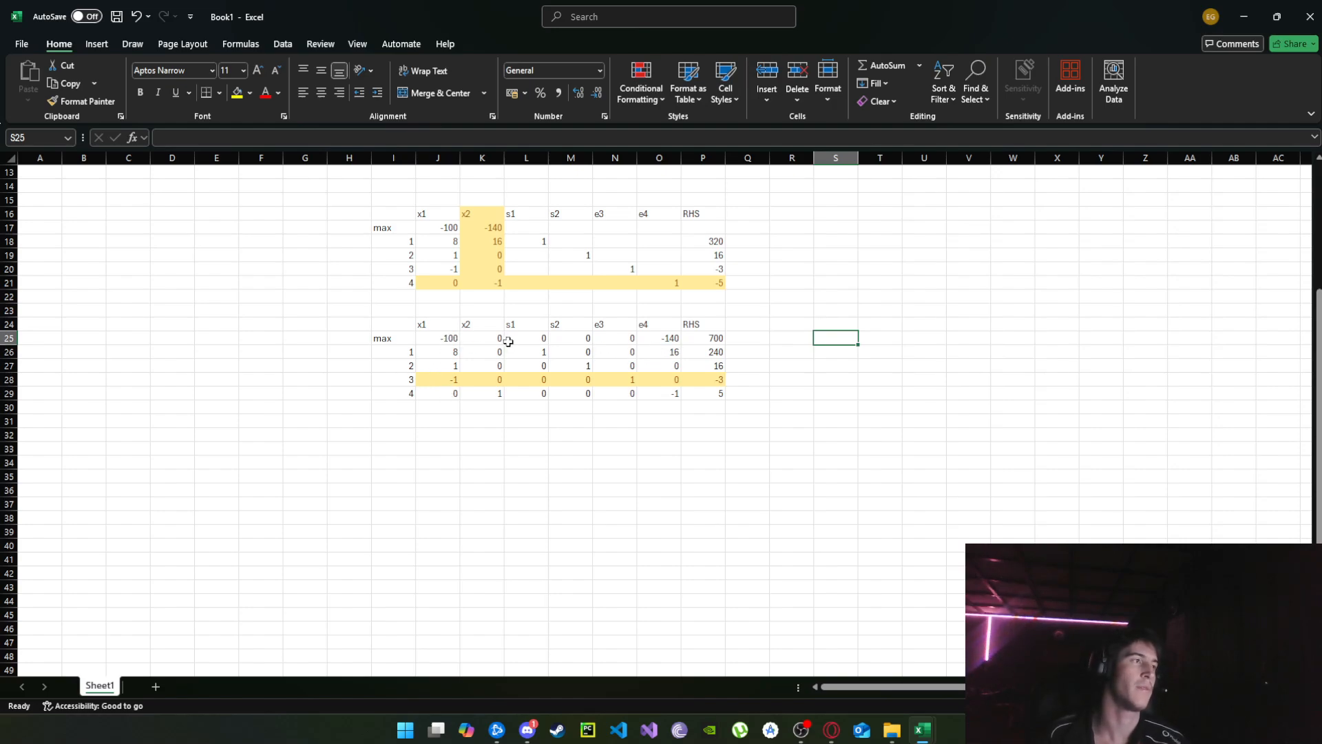
{"action": "left_click_drag", "start_coordinate": [434, 325], "coordinate": [444, 393]}
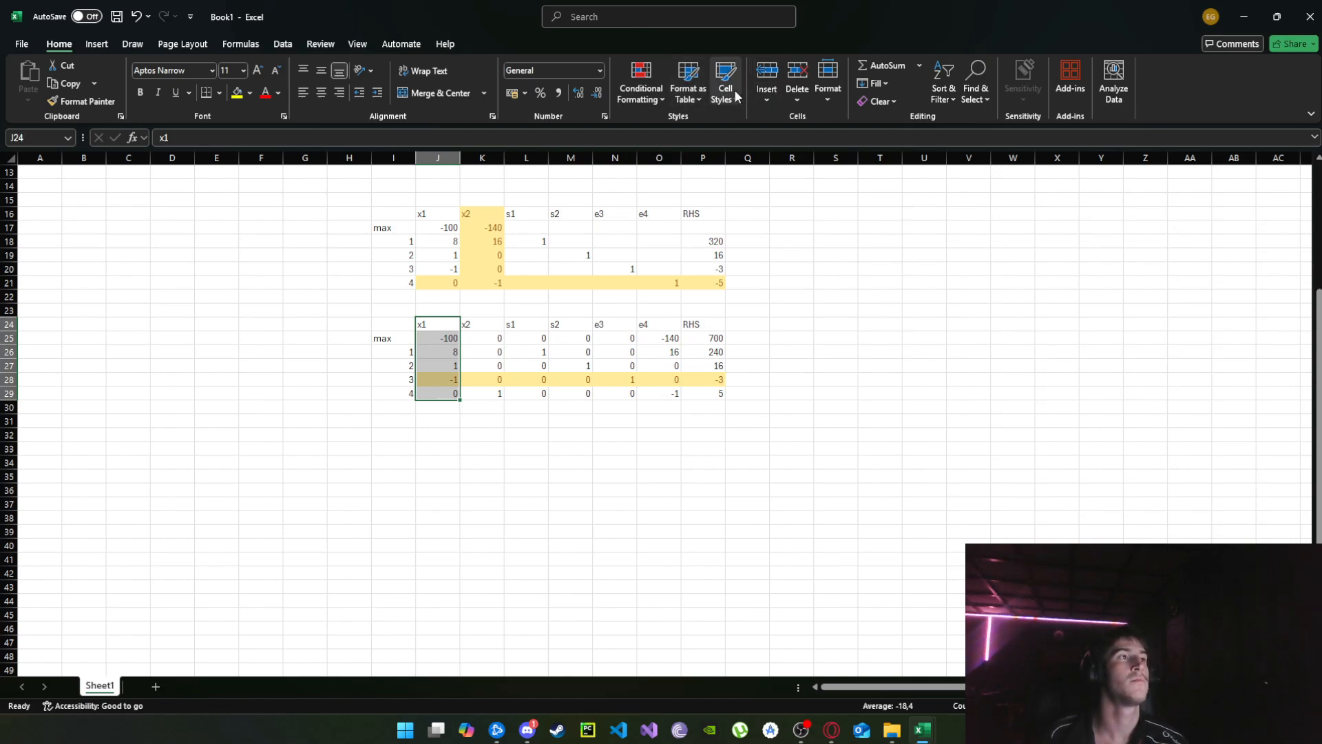
{"action": "left_click", "coordinate": [658, 97]}
{"action": "left_click", "coordinate": [663, 98]}
{"action": "left_click", "coordinate": [689, 93]}
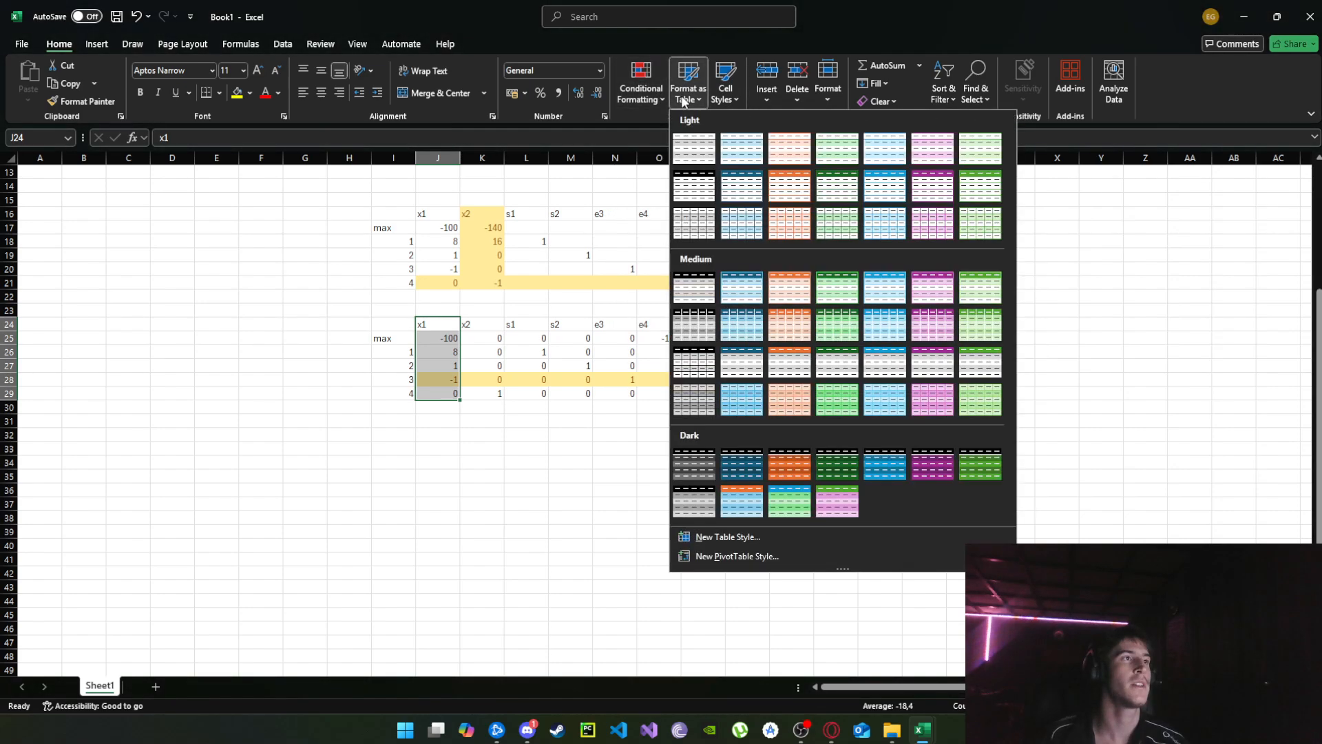
{"action": "left_click", "coordinate": [726, 95]}
{"action": "left_click", "coordinate": [964, 134]}
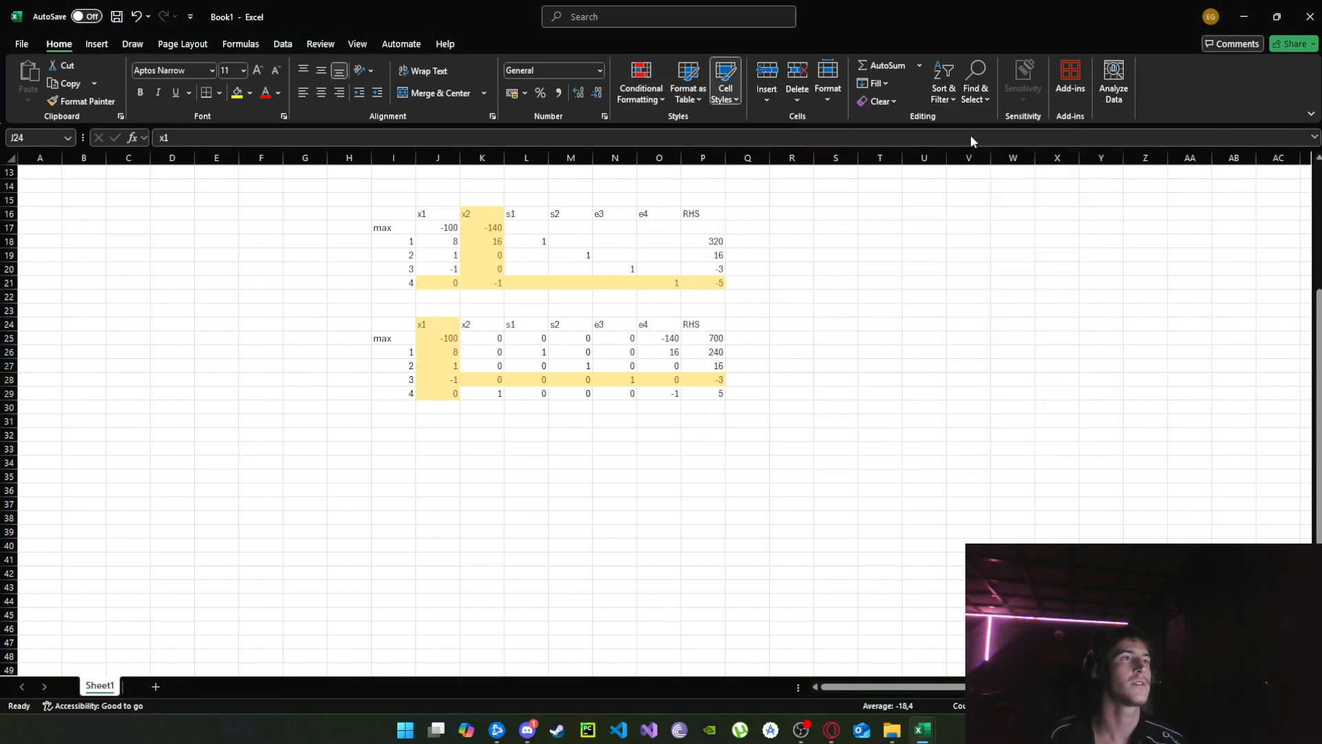
{"action": "left_click", "coordinate": [703, 434]}
Copy the second tableau with its labels, I24:P29, to a new block starting at I32.
{"action": "left_click_drag", "start_coordinate": [405, 321], "coordinate": [729, 405]}
{"action": "key", "text": "ctrl+c"}
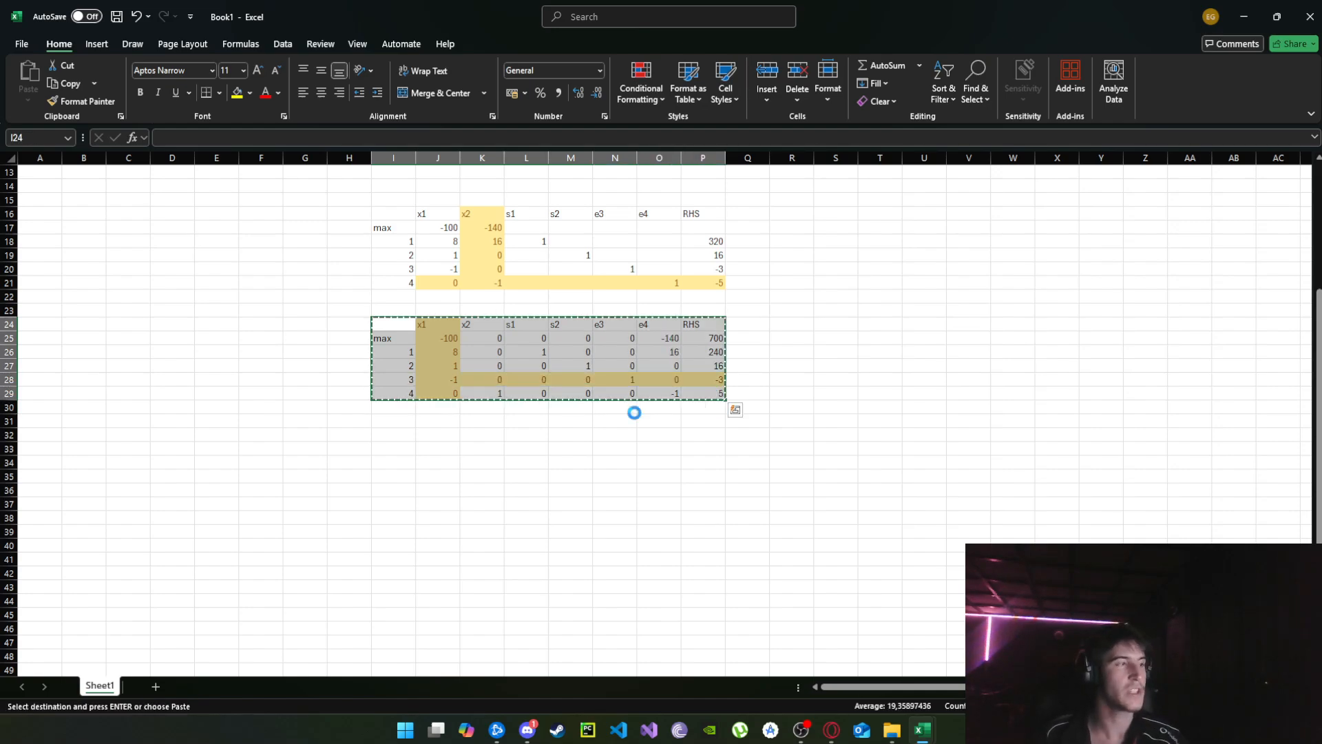
{"action": "left_click", "coordinate": [393, 434]}
{"action": "key", "text": "ctrl+v"}
{"action": "scroll", "coordinate": [509, 448], "scroll_direction": "down", "scroll_amount": 2}
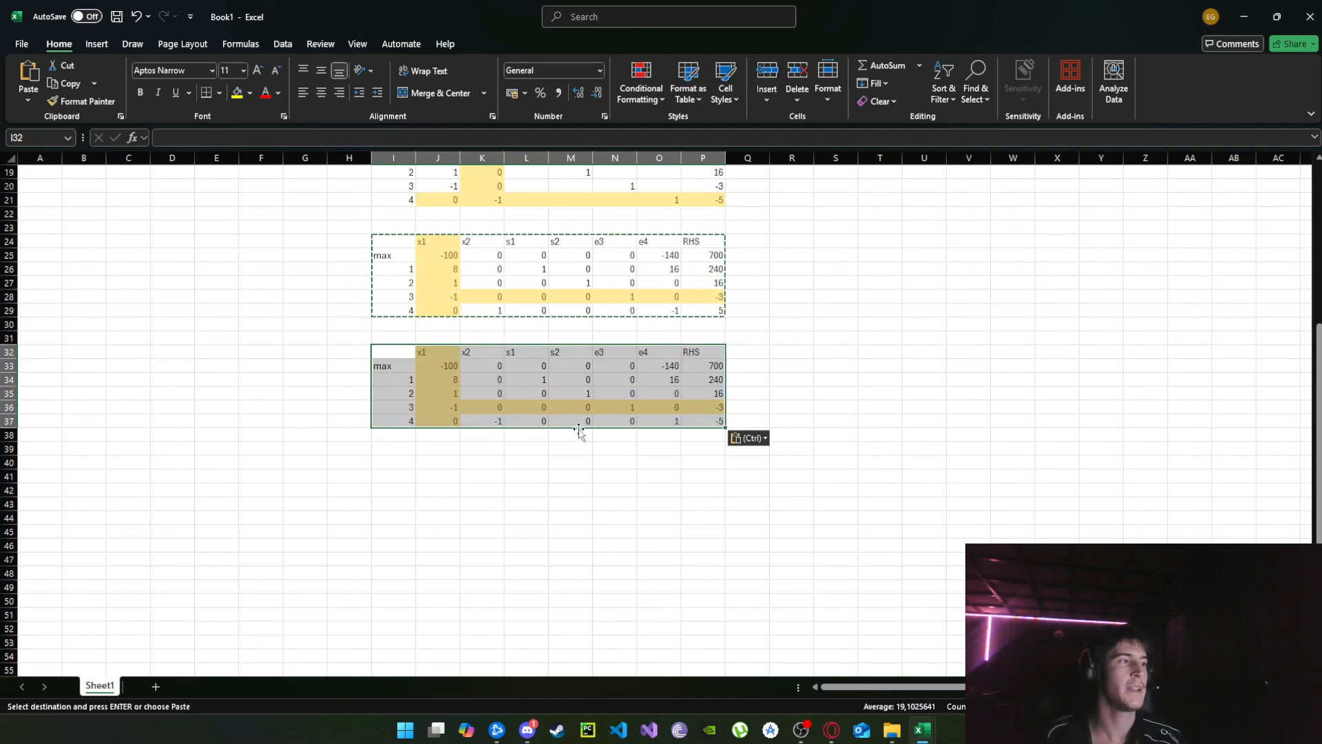
Reset the copied tableau to the Normal cell style and clear its body values from J33 onward, keeping the headings and row labels.
{"action": "left_click", "coordinate": [653, 99]}
{"action": "left_click", "coordinate": [656, 101]}
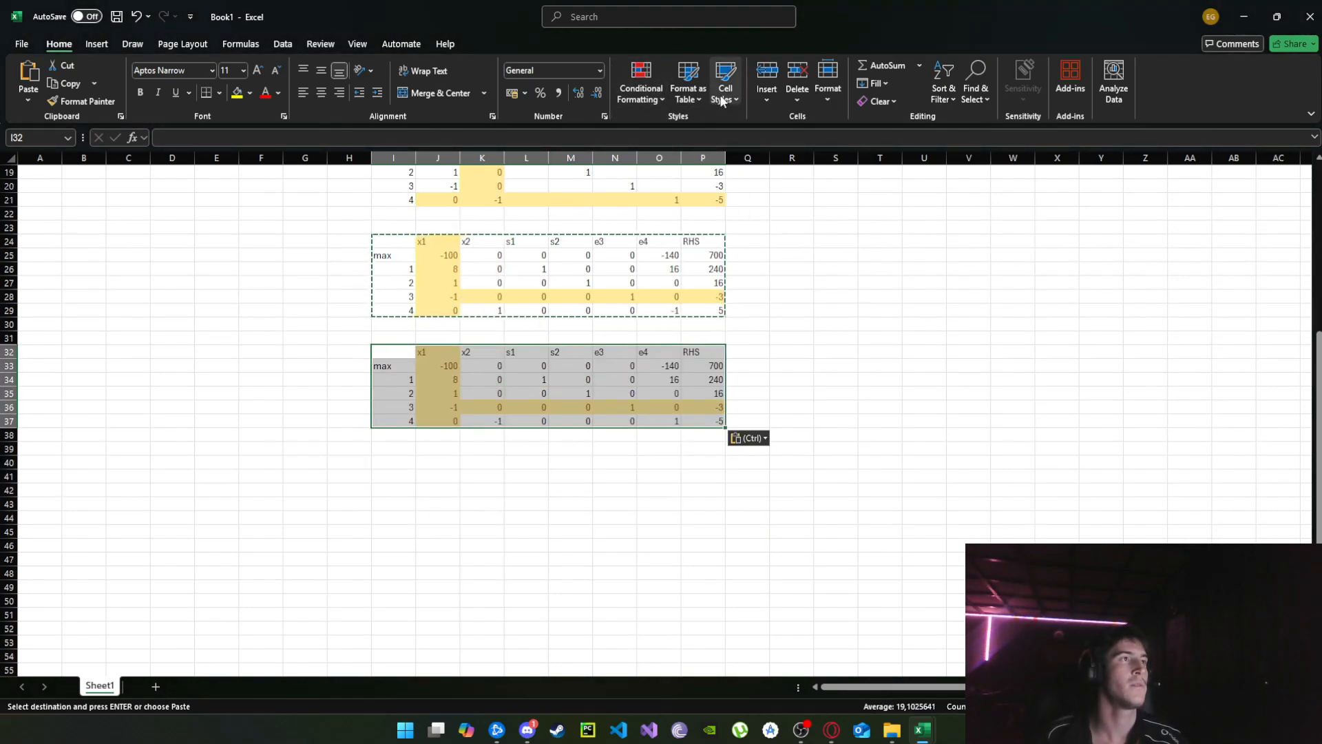
{"action": "left_click", "coordinate": [724, 97]}
{"action": "left_click", "coordinate": [741, 133]}
{"action": "left_click", "coordinate": [612, 350]}
{"action": "left_click_drag", "start_coordinate": [437, 367], "coordinate": [789, 470]}
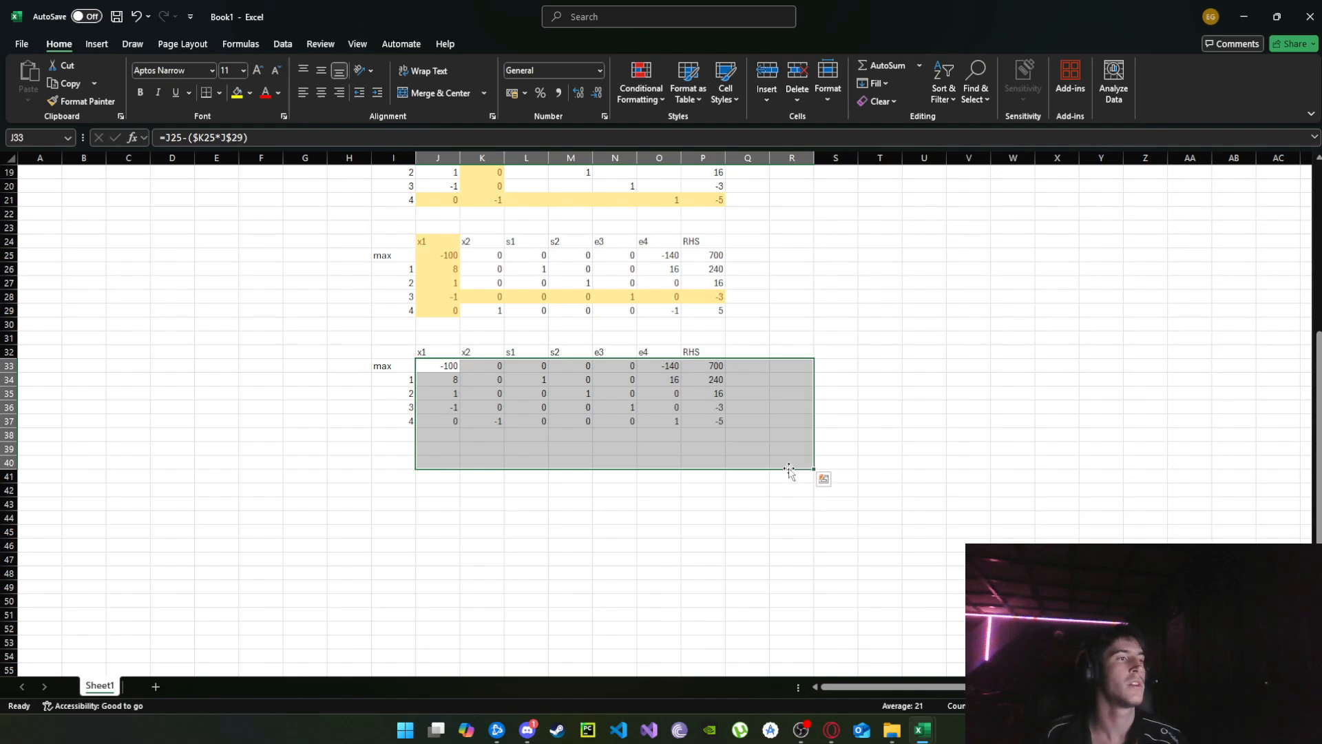
{"action": "key", "text": "Delete"}
Enter the row-update formula =J25-($J25*J$36) in J33, the x1 cell of the third tableau's max row.
{"action": "left_click", "coordinate": [438, 366]}
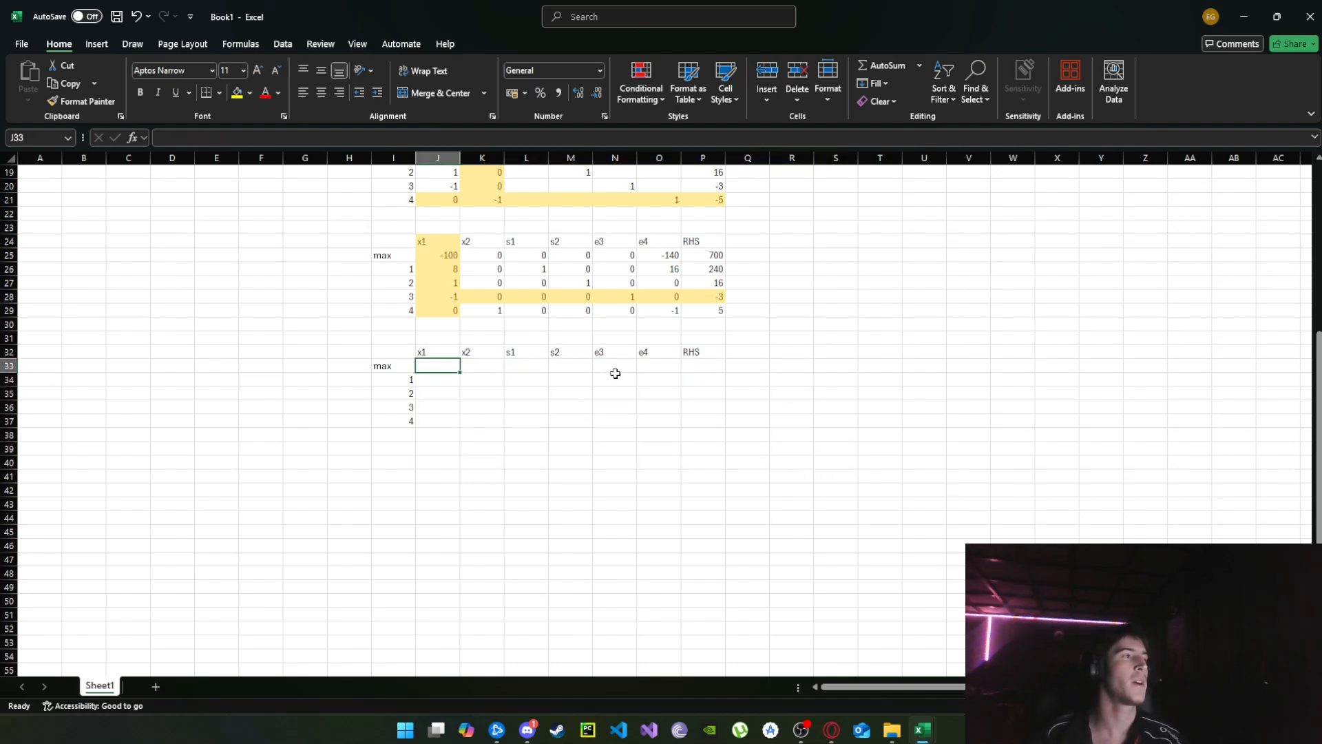
{"action": "scroll", "coordinate": [614, 372], "scroll_direction": "up", "scroll_amount": 2}
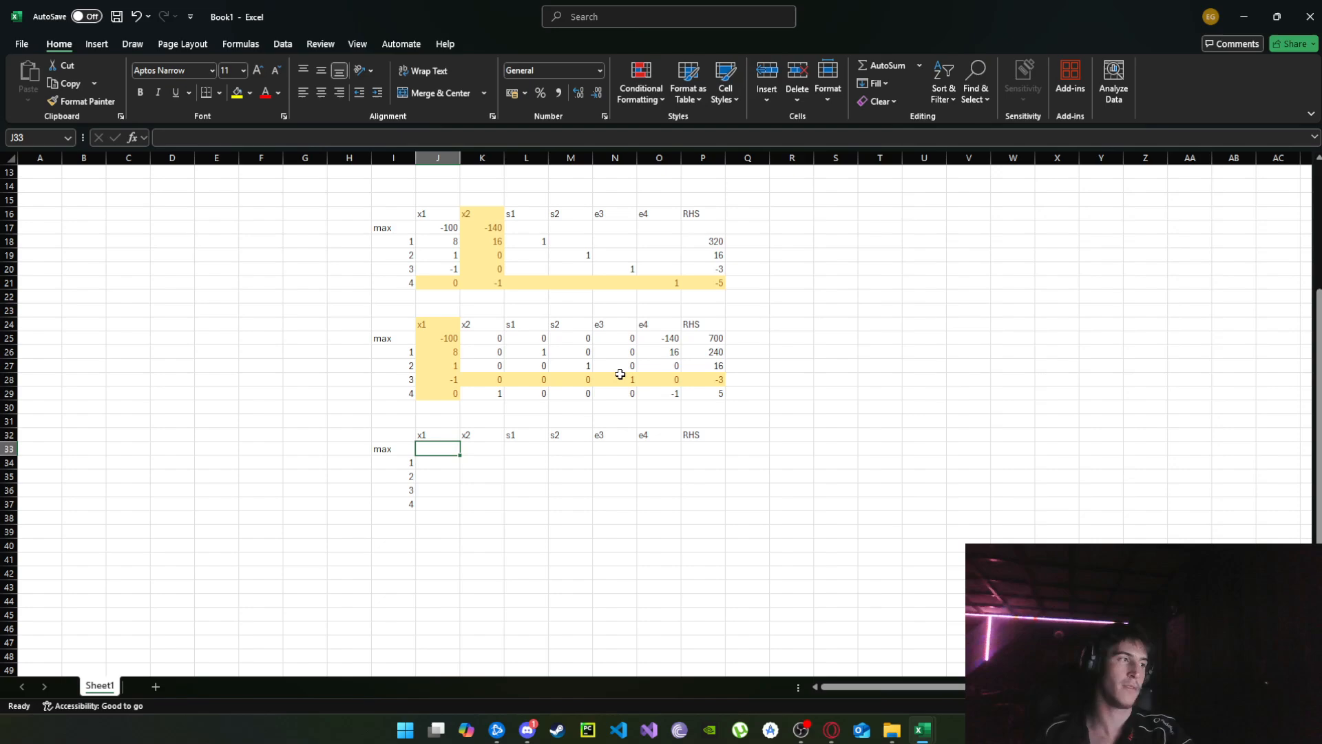
{"action": "type", "text": "="}
{"action": "left_click", "coordinate": [450, 340]}
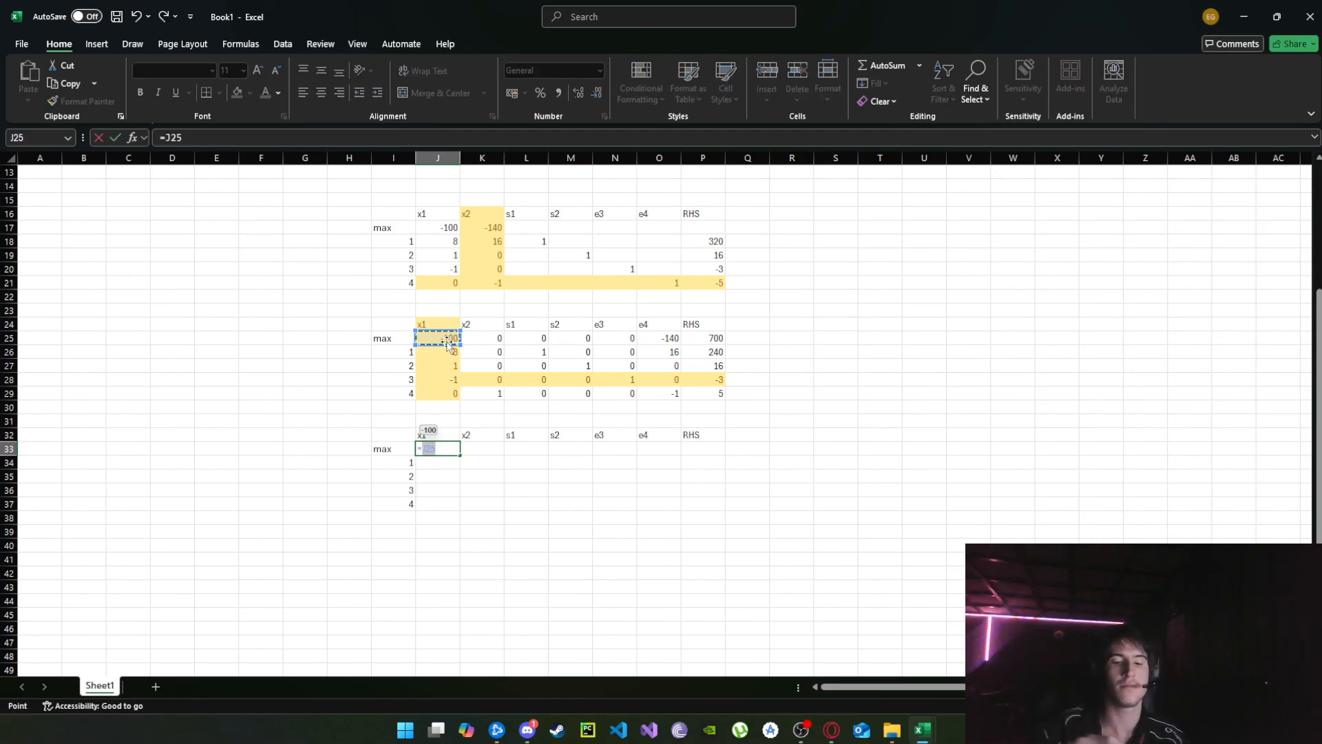
{"action": "type", "text": "-"}
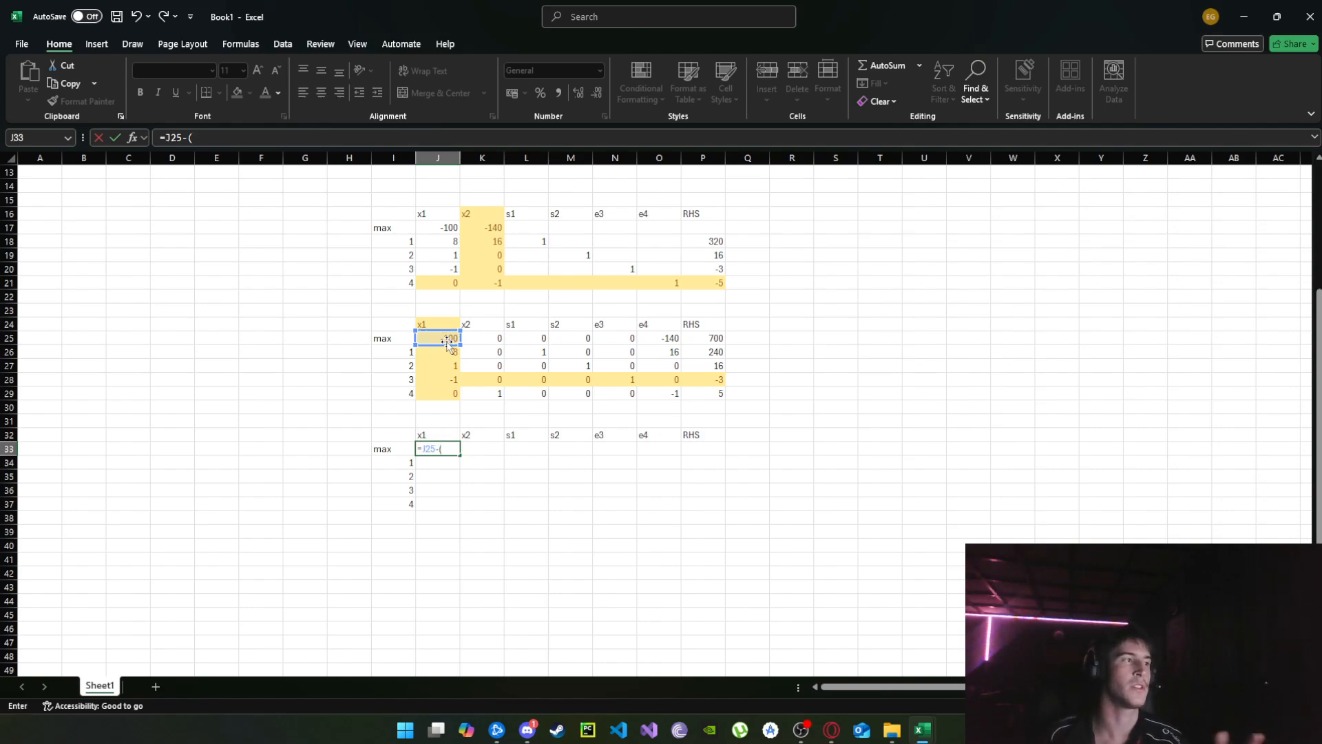
{"action": "type", "text": "("}
{"action": "left_click", "coordinate": [448, 339]}
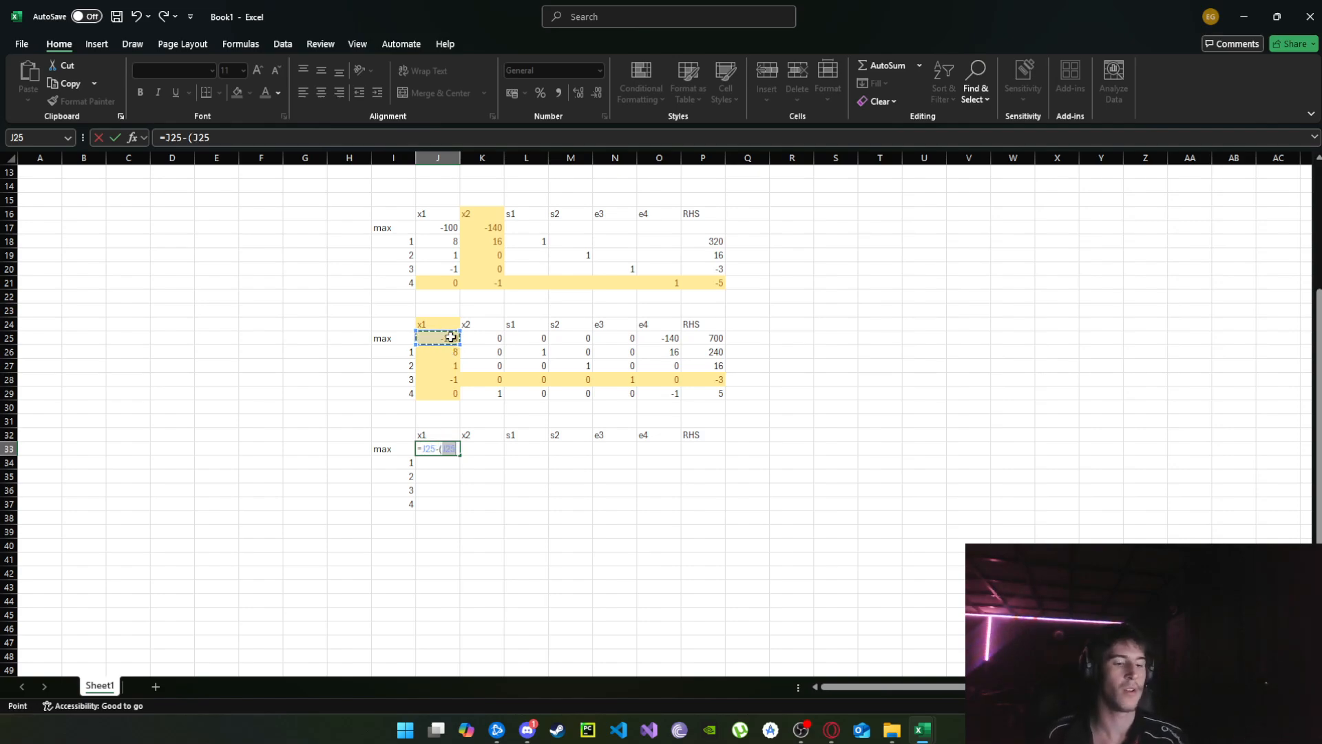
{"action": "key", "text": "F4"}
{"action": "key", "text": "F4"}
{"action": "key", "text": "F4"}
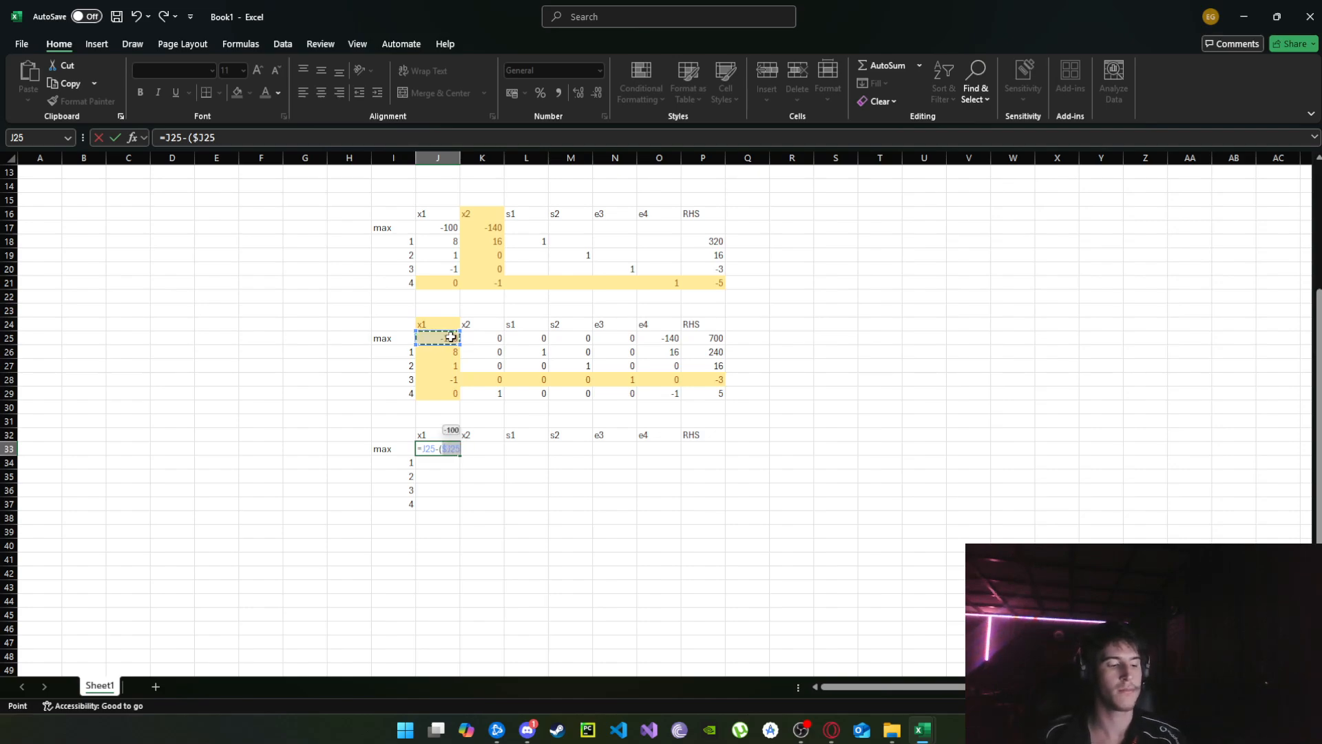
{"action": "type", "text": "*"}
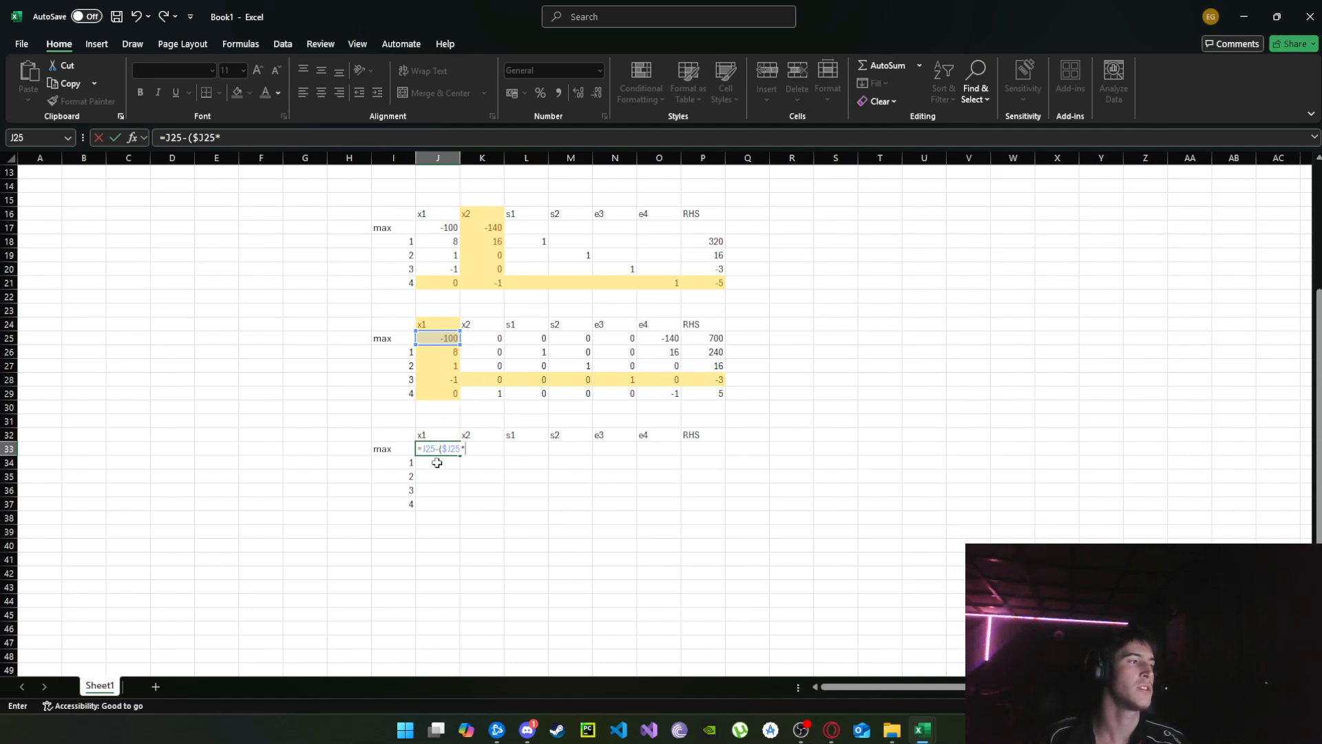
{"action": "left_click", "coordinate": [427, 487]}
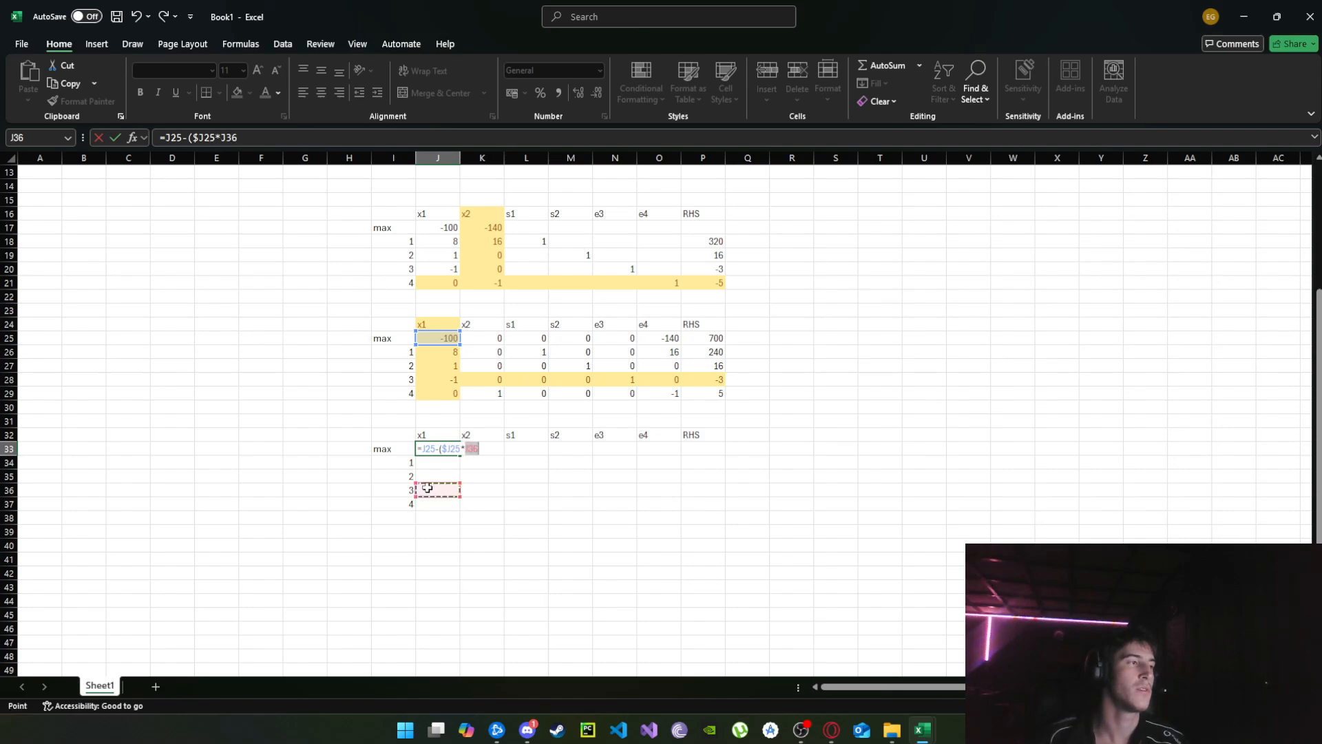
{"action": "key", "text": "F4"}
{"action": "key", "text": "F4"}
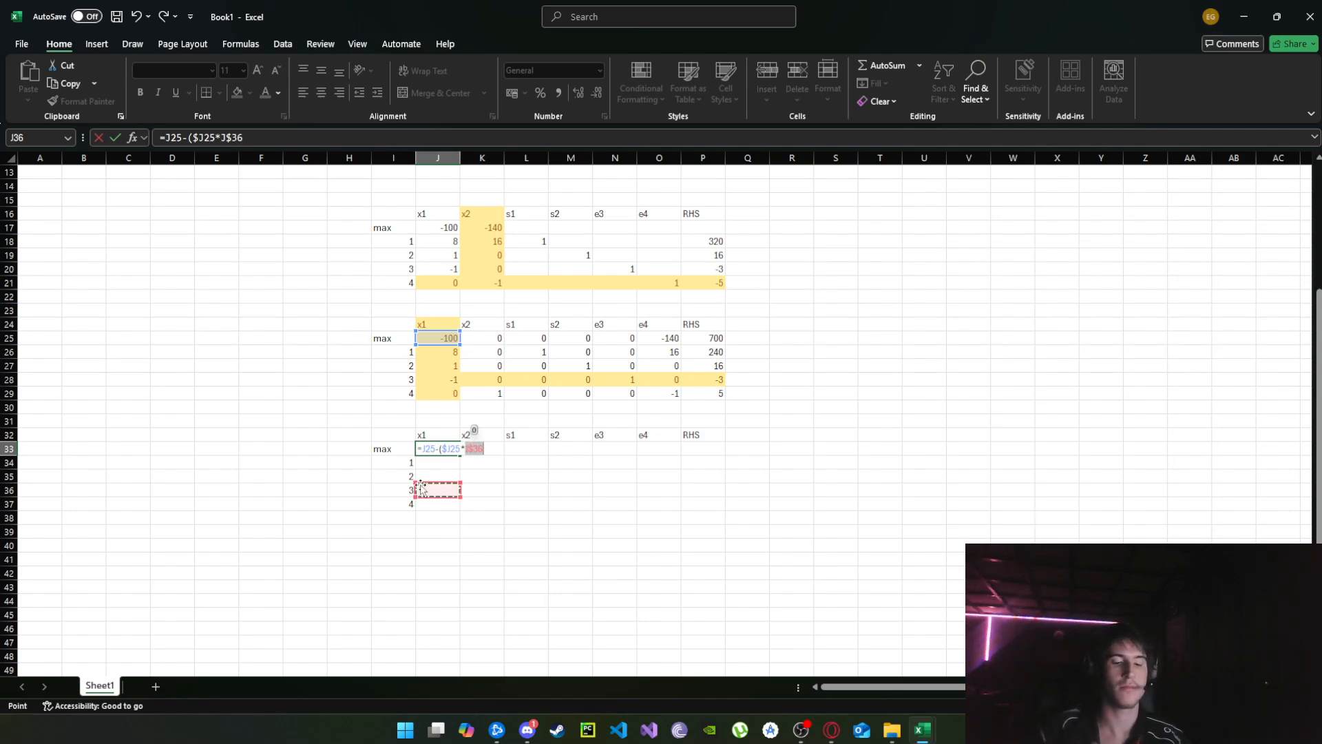
{"action": "type", "text": ")"}
{"action": "key", "text": "Return"}
Fill the J33 formula across the whole body of the third tableau, J33:P37, and dismiss the circular-reference warning.
{"action": "left_click", "coordinate": [434, 448]}
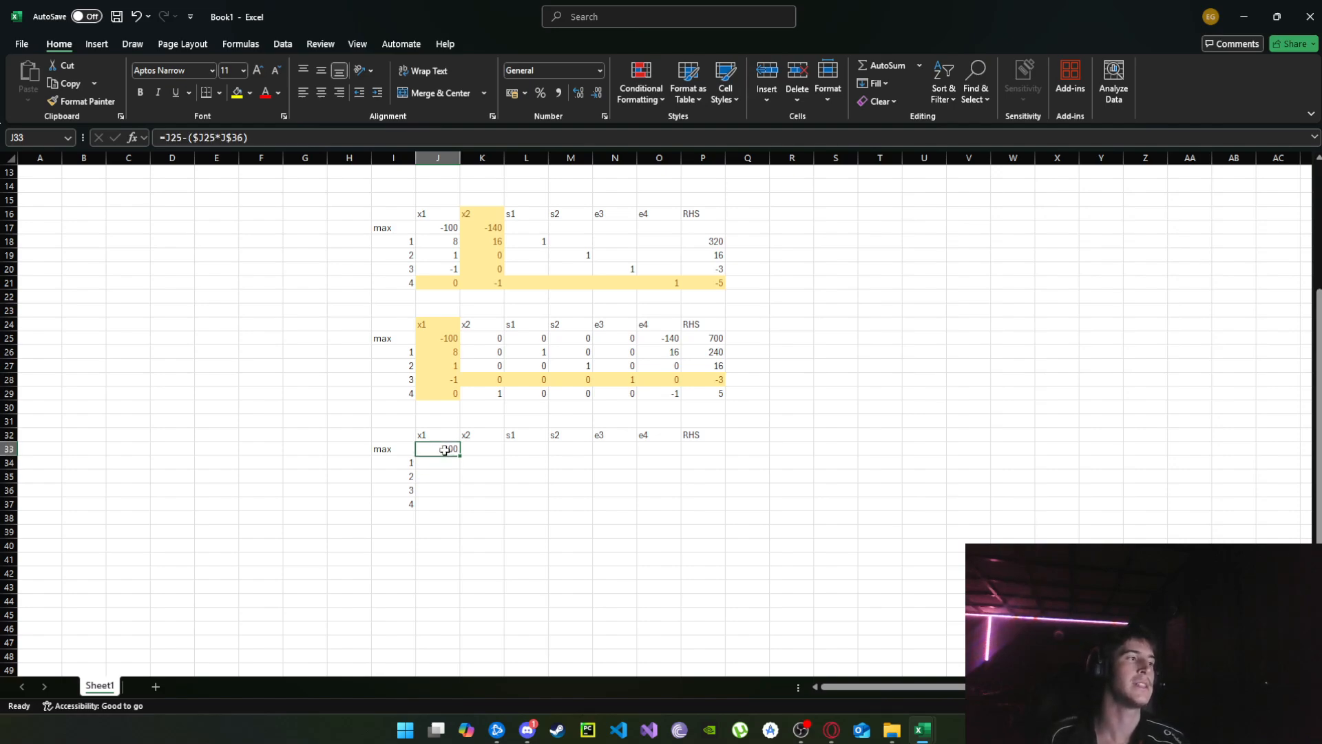
{"action": "left_click_drag", "start_coordinate": [460, 455], "coordinate": [725, 508]}
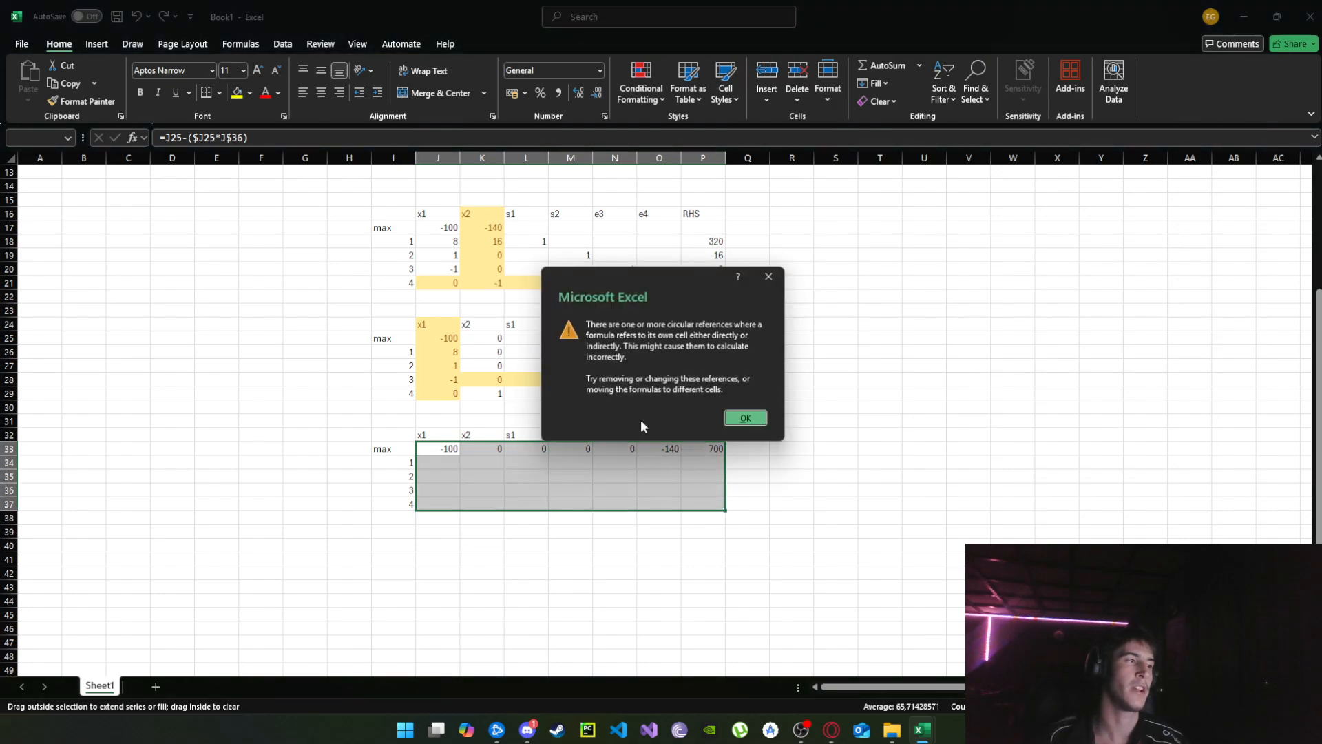
{"action": "left_click", "coordinate": [749, 420]}
Replace the formula in J36 with =J28/$J$28 to divide the pivot row by its pivot element.
{"action": "left_click", "coordinate": [446, 493]}
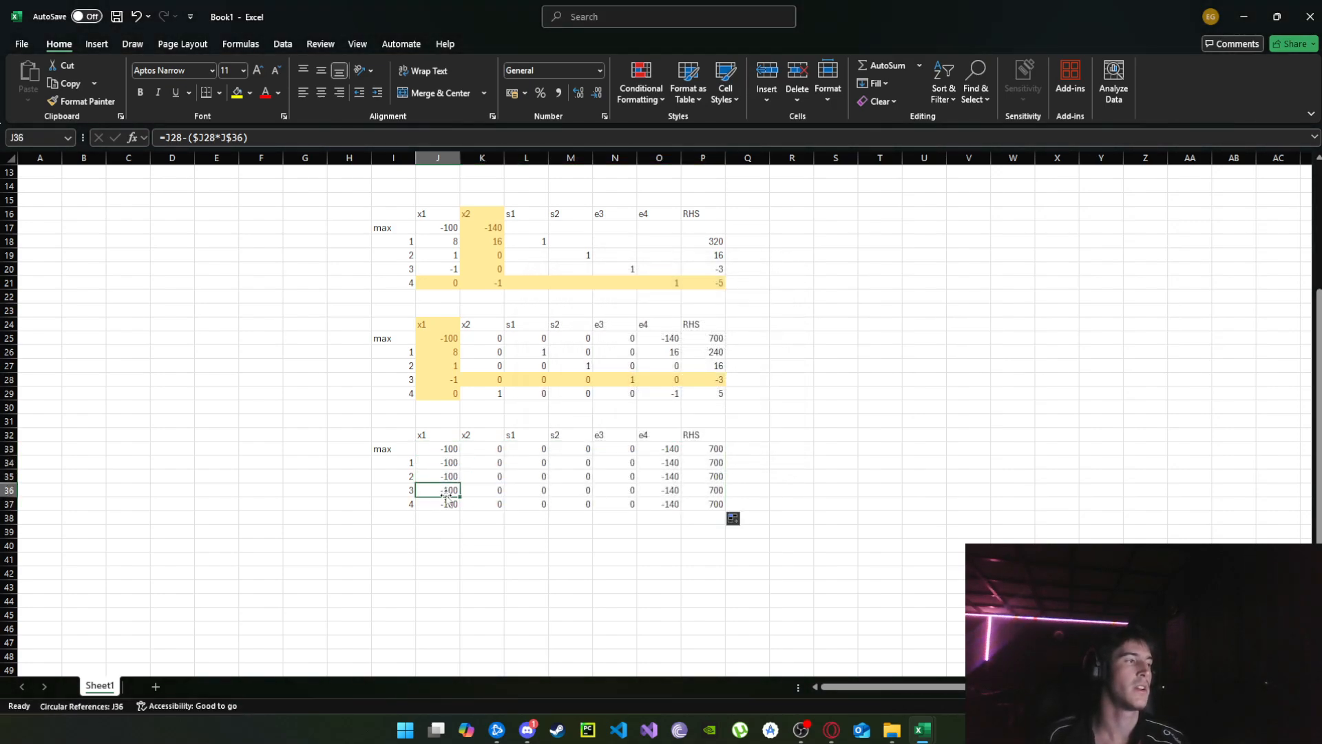
{"action": "type", "text": "="}
{"action": "left_click", "coordinate": [447, 380]}
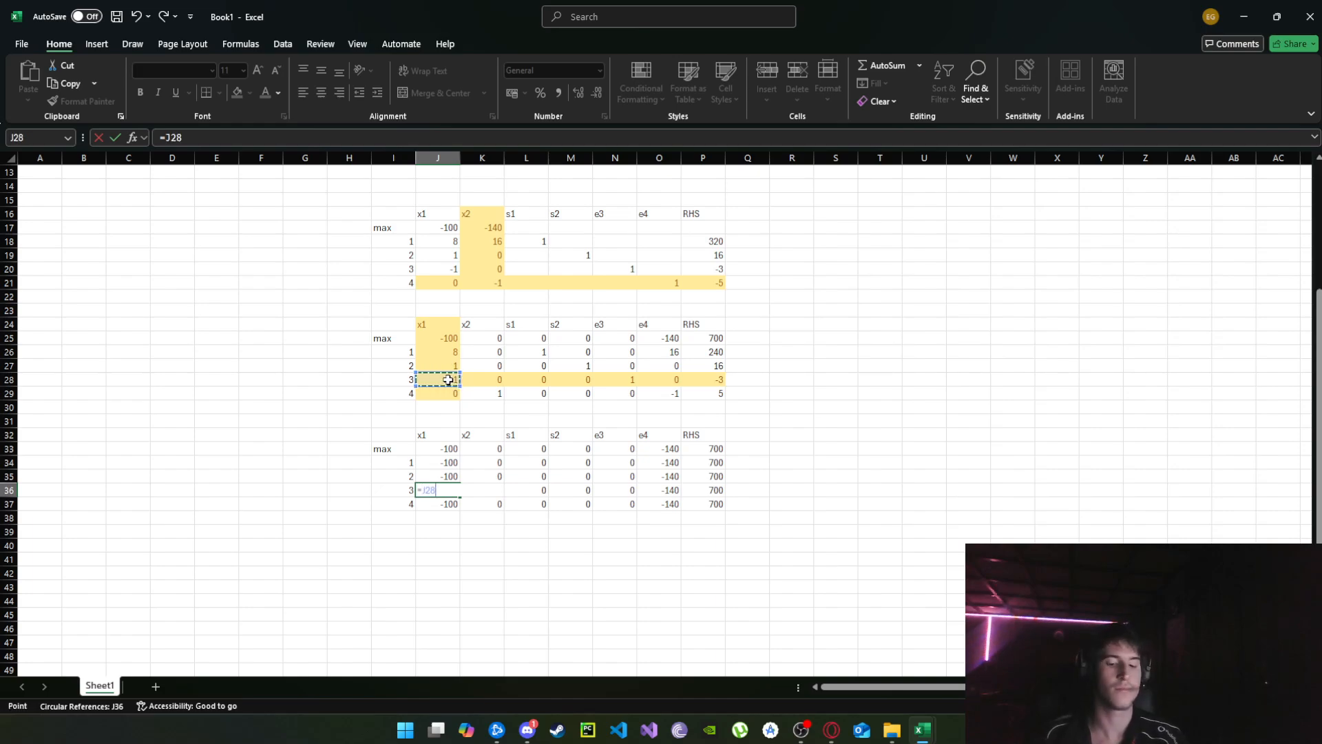
{"action": "type", "text": "/"}
{"action": "left_click", "coordinate": [447, 380]}
{"action": "key", "text": "F4"}
{"action": "key", "text": "Return"}
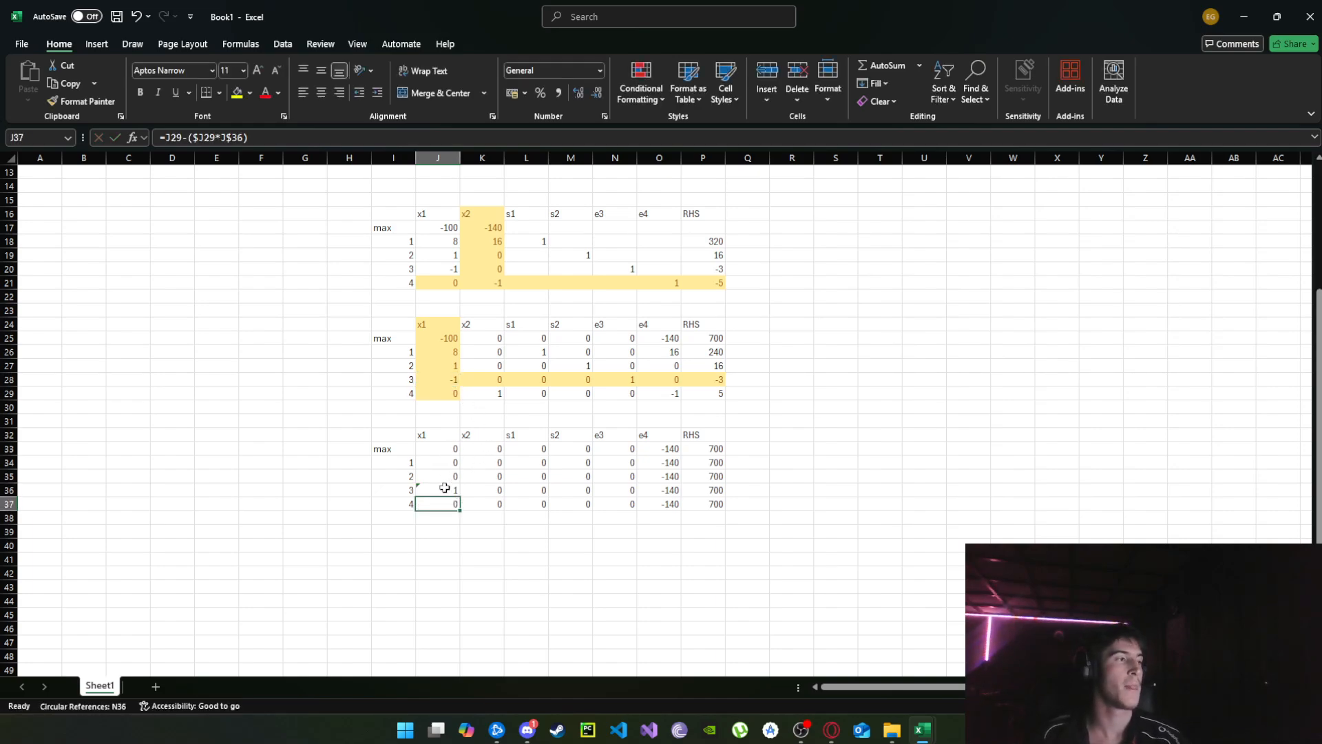
Fill the pivot-row formula from J36 across to P36.
{"action": "left_click", "coordinate": [444, 490]}
{"action": "left_click_drag", "start_coordinate": [461, 495], "coordinate": [723, 493]}
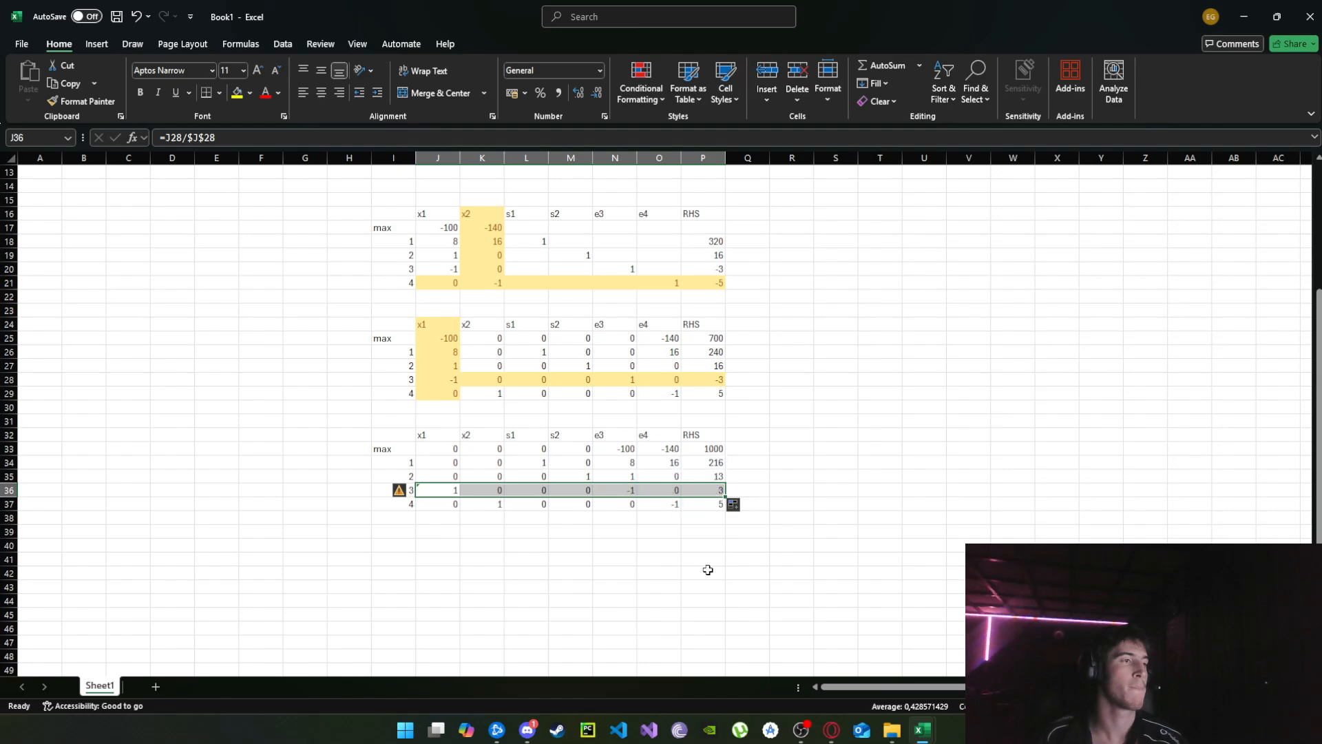
{"action": "left_click", "coordinate": [817, 420]}
Apply the Neutral cell style to the e4 column of the third tableau, O32:O37, as the next pivot column.
{"action": "scroll", "coordinate": [783, 522], "scroll_direction": "down", "scroll_amount": 2}
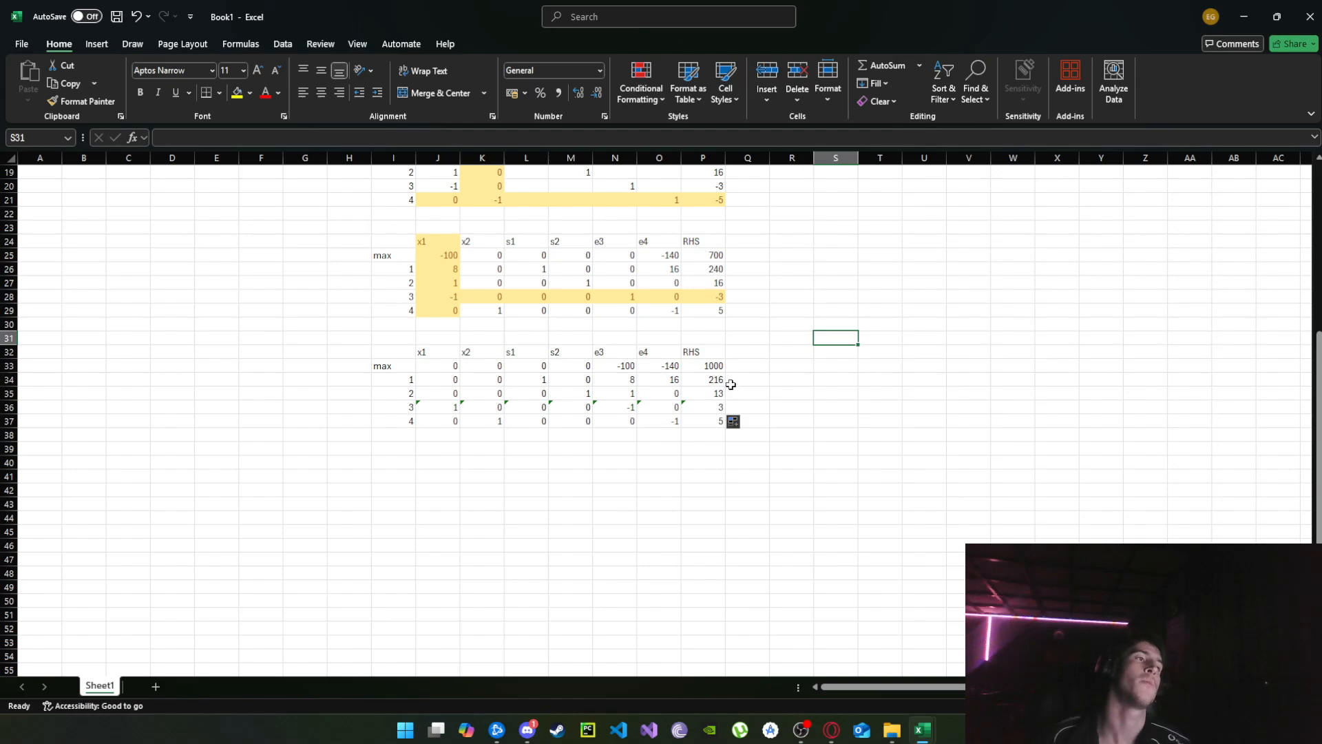
{"action": "scroll", "coordinate": [705, 342], "scroll_direction": "up", "scroll_amount": 1}
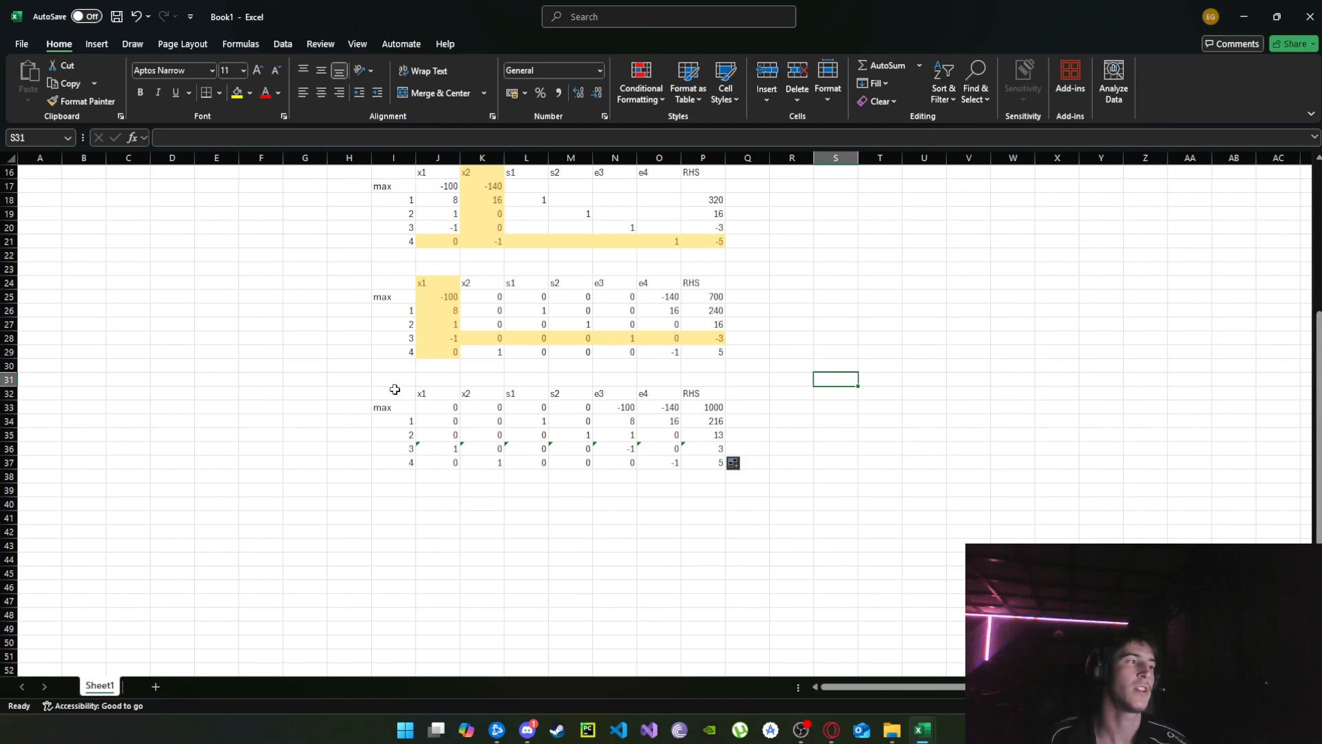
{"action": "left_click_drag", "start_coordinate": [394, 390], "coordinate": [700, 472]}
{"action": "left_click", "coordinate": [630, 488]}
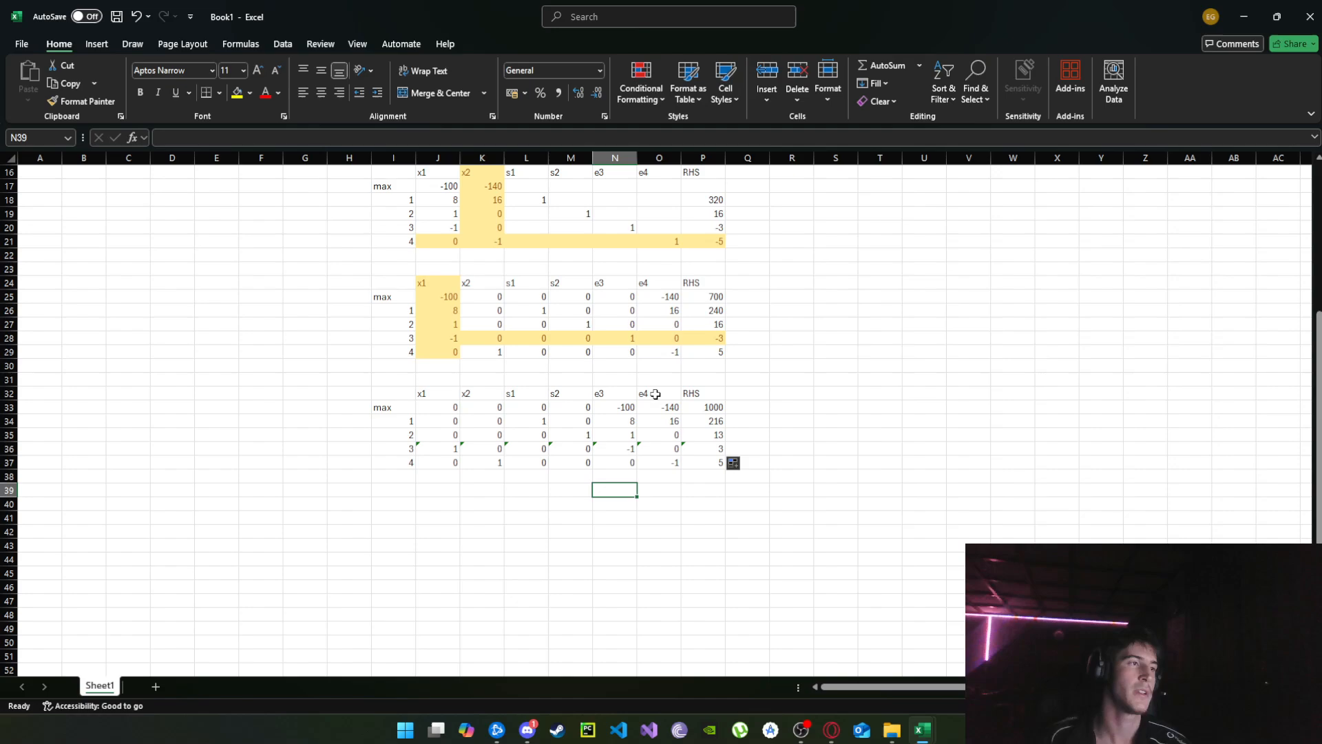
{"action": "left_click_drag", "start_coordinate": [654, 394], "coordinate": [669, 462]}
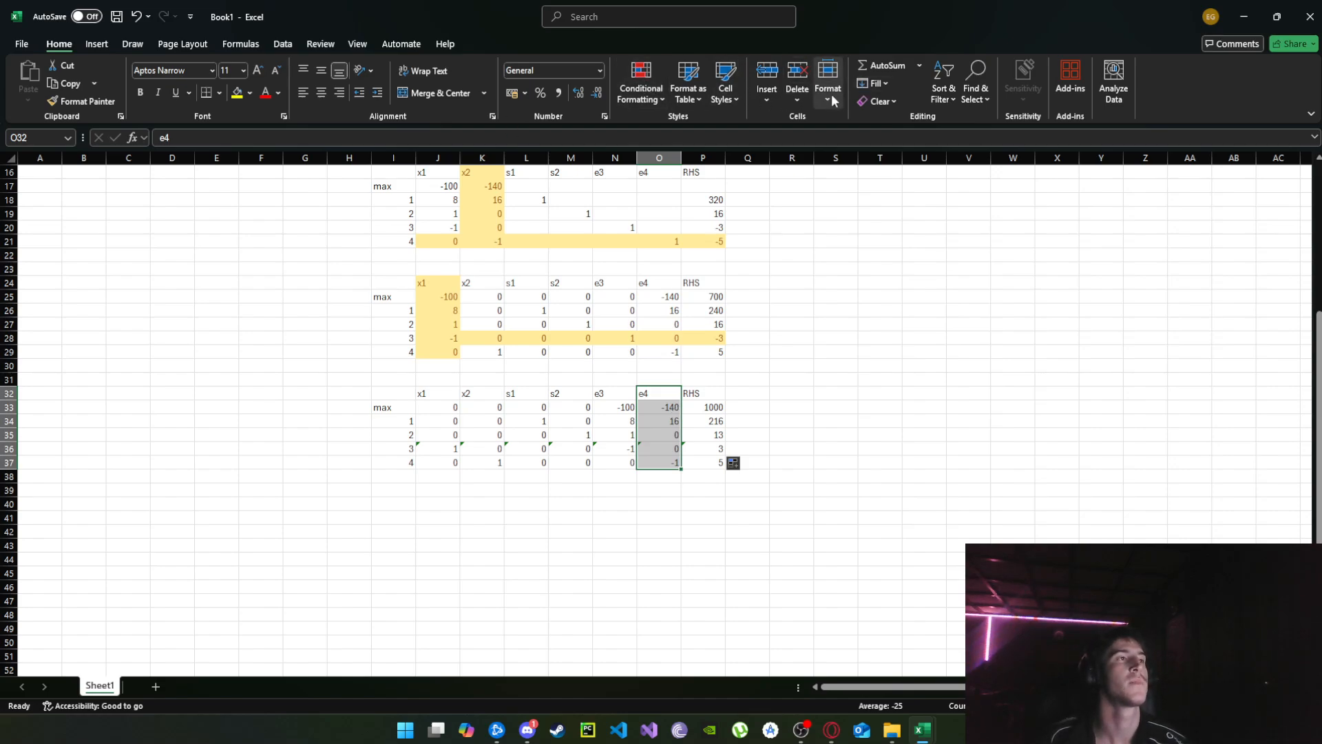
{"action": "left_click", "coordinate": [723, 93]}
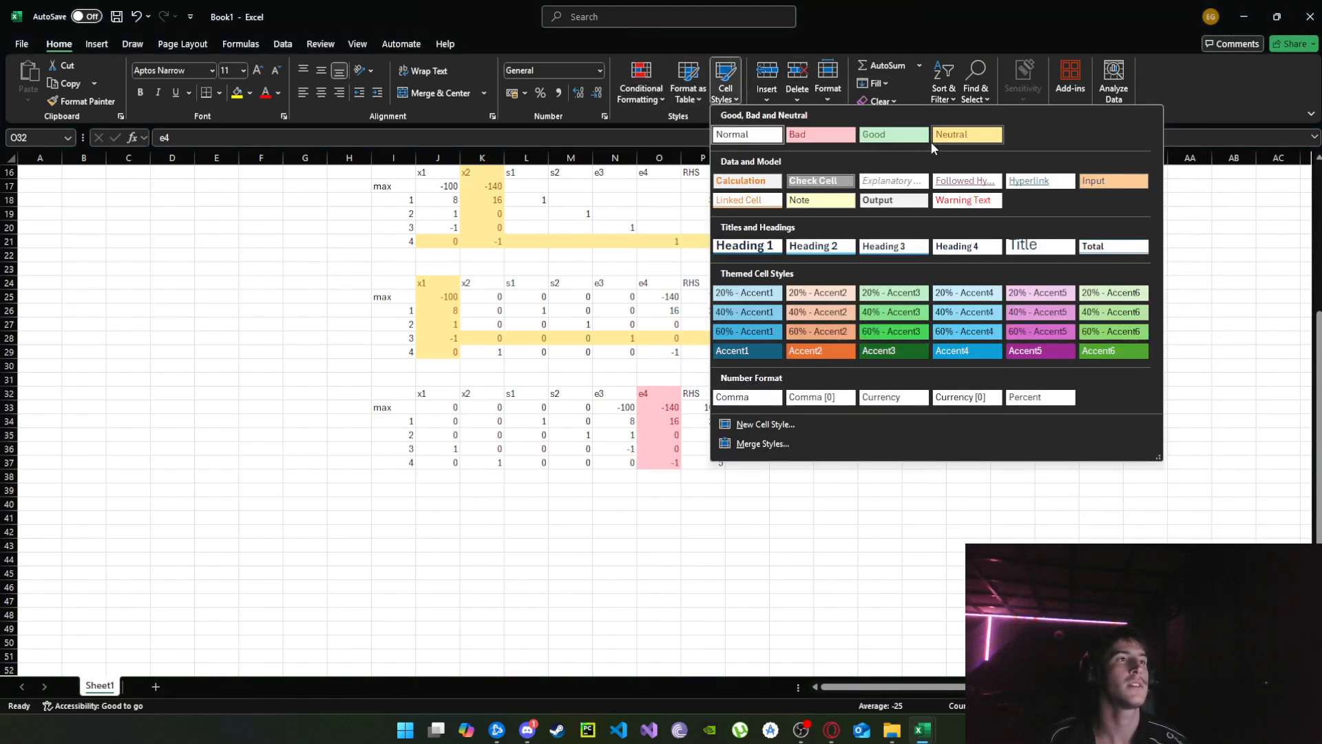
{"action": "left_click", "coordinate": [967, 134]}
{"action": "left_click", "coordinate": [791, 434]}
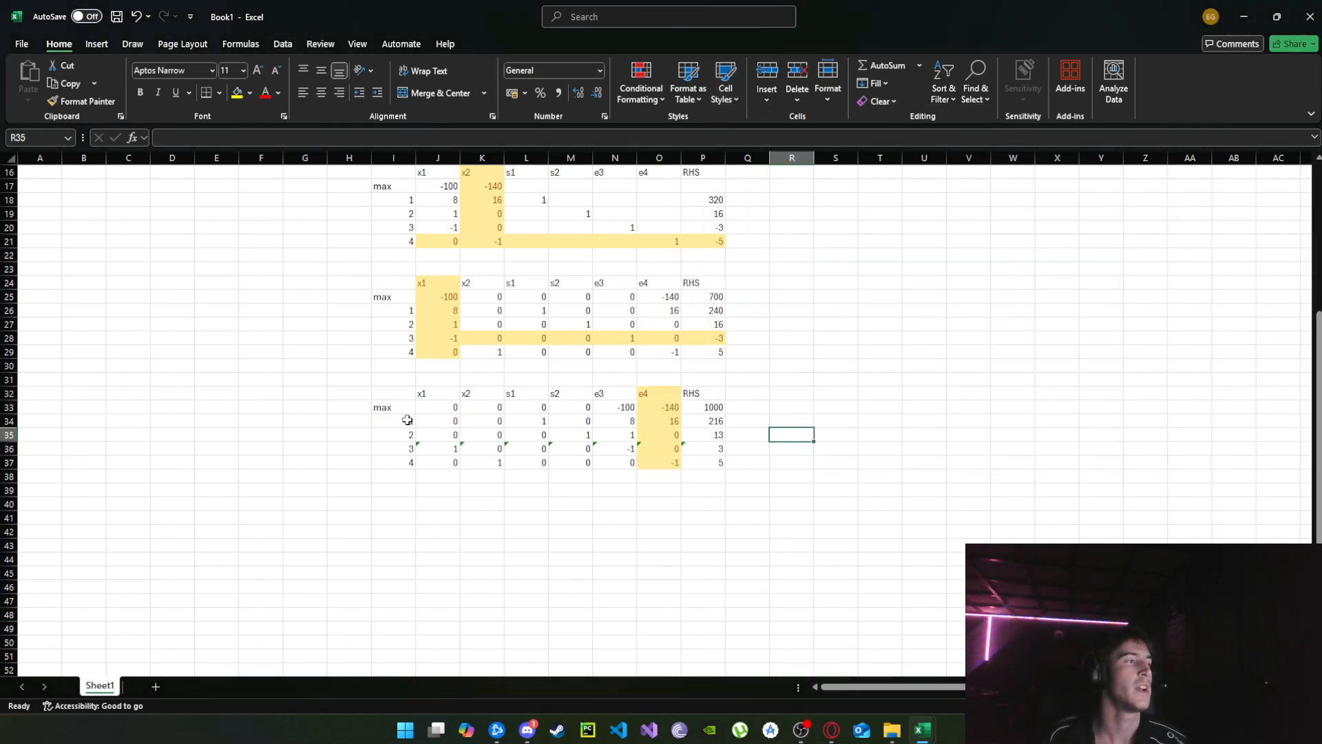
Add an rt heading in Q32 beside RHS and enter the ratio-test formula =P34/O34 in Q34.
{"action": "left_click", "coordinate": [749, 393]}
{"action": "type", "text": "rt"}
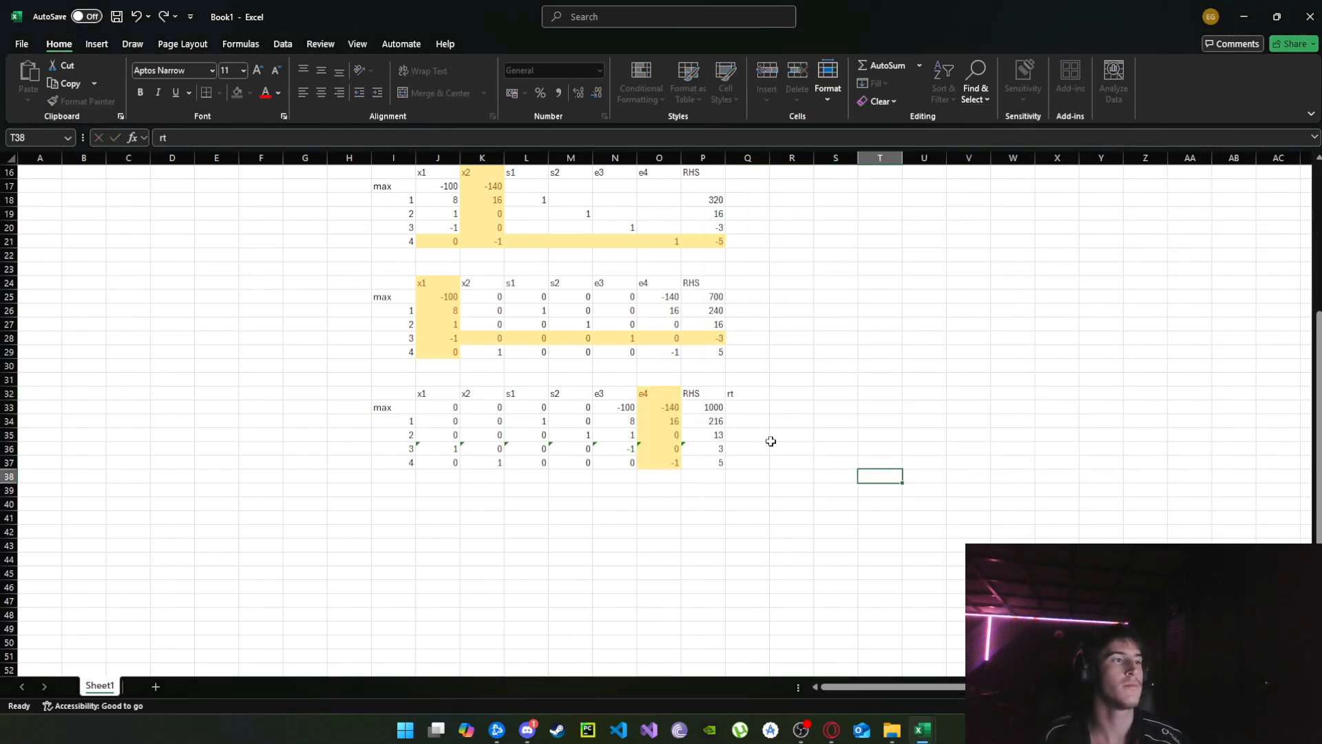
{"action": "key", "text": "Return"}
{"action": "key", "text": "Return"}
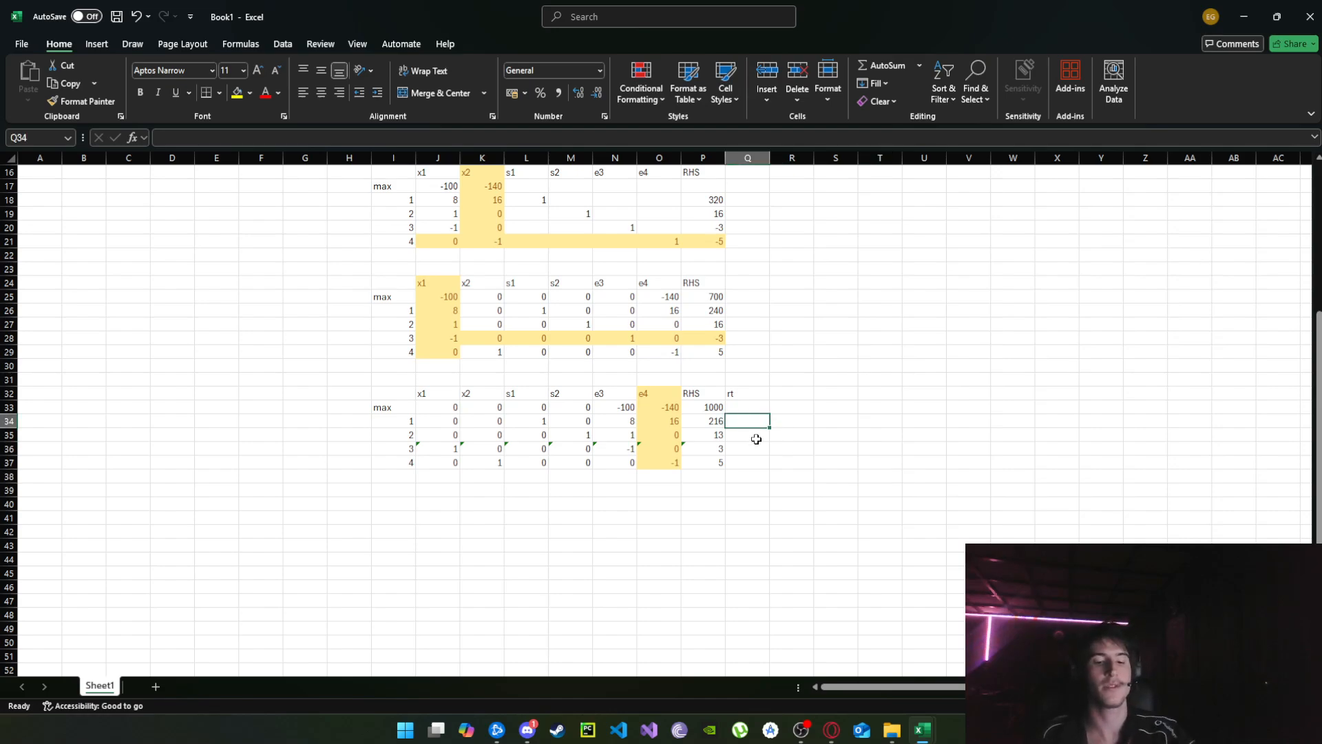
{"action": "type", "text": "="}
{"action": "left_click", "coordinate": [715, 423]}
{"action": "type", "text": "/"}
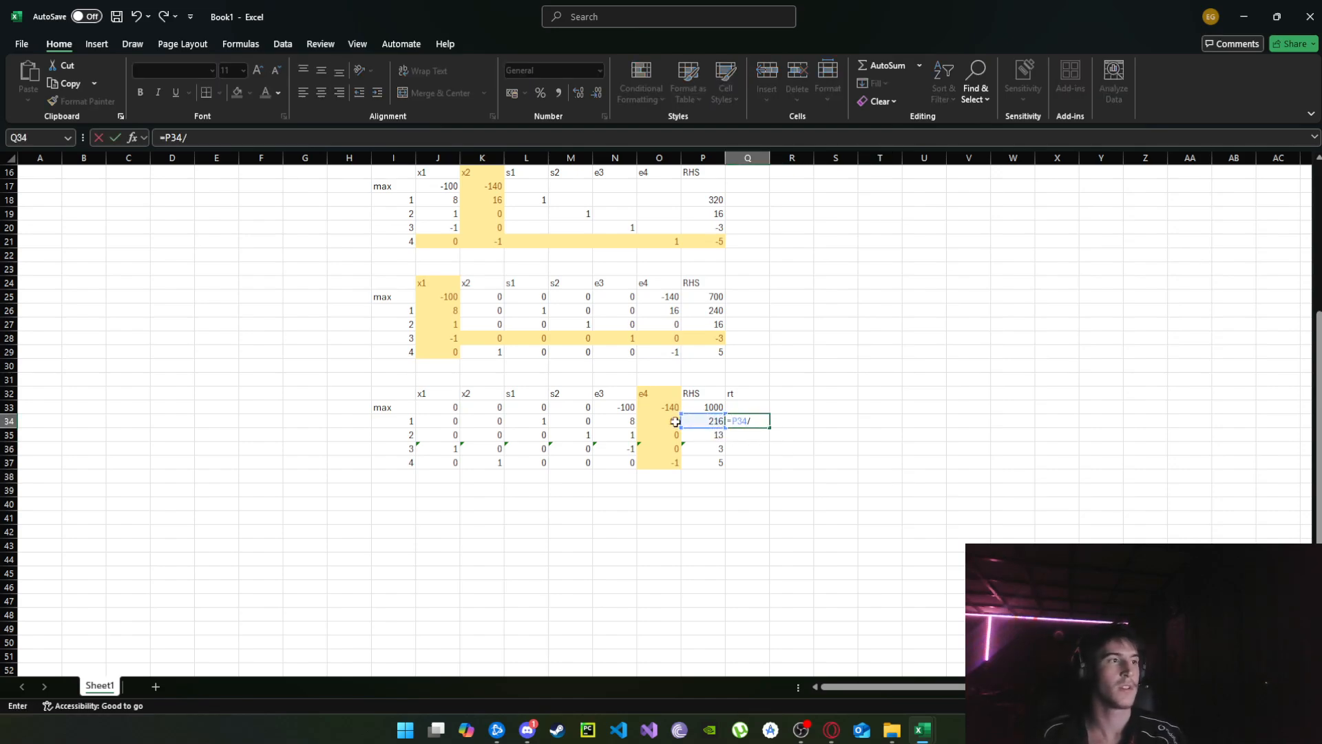
{"action": "left_click", "coordinate": [671, 422]}
{"action": "key", "text": "Return"}
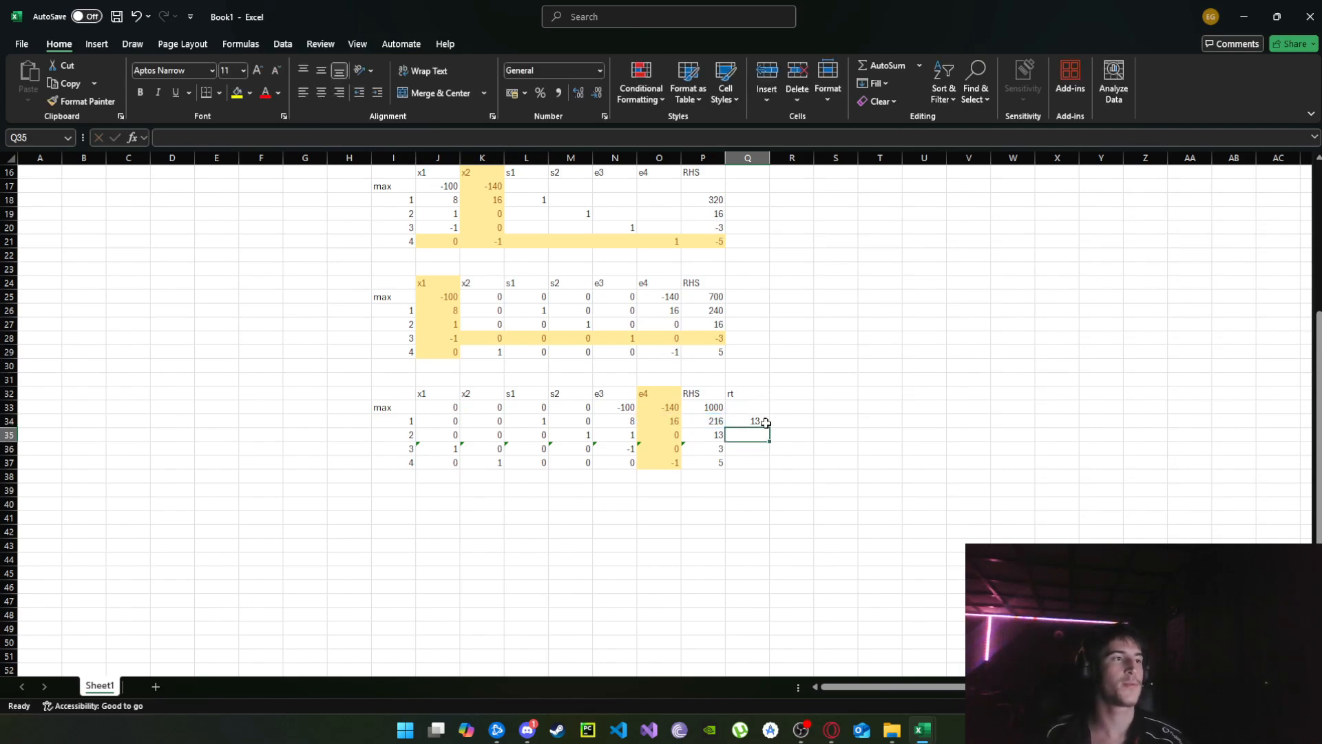
Fill the ratio formula from Q34 down to Q37 for all four constraint rows.
{"action": "left_click", "coordinate": [763, 422]}
{"action": "left_click_drag", "start_coordinate": [769, 427], "coordinate": [771, 476]}
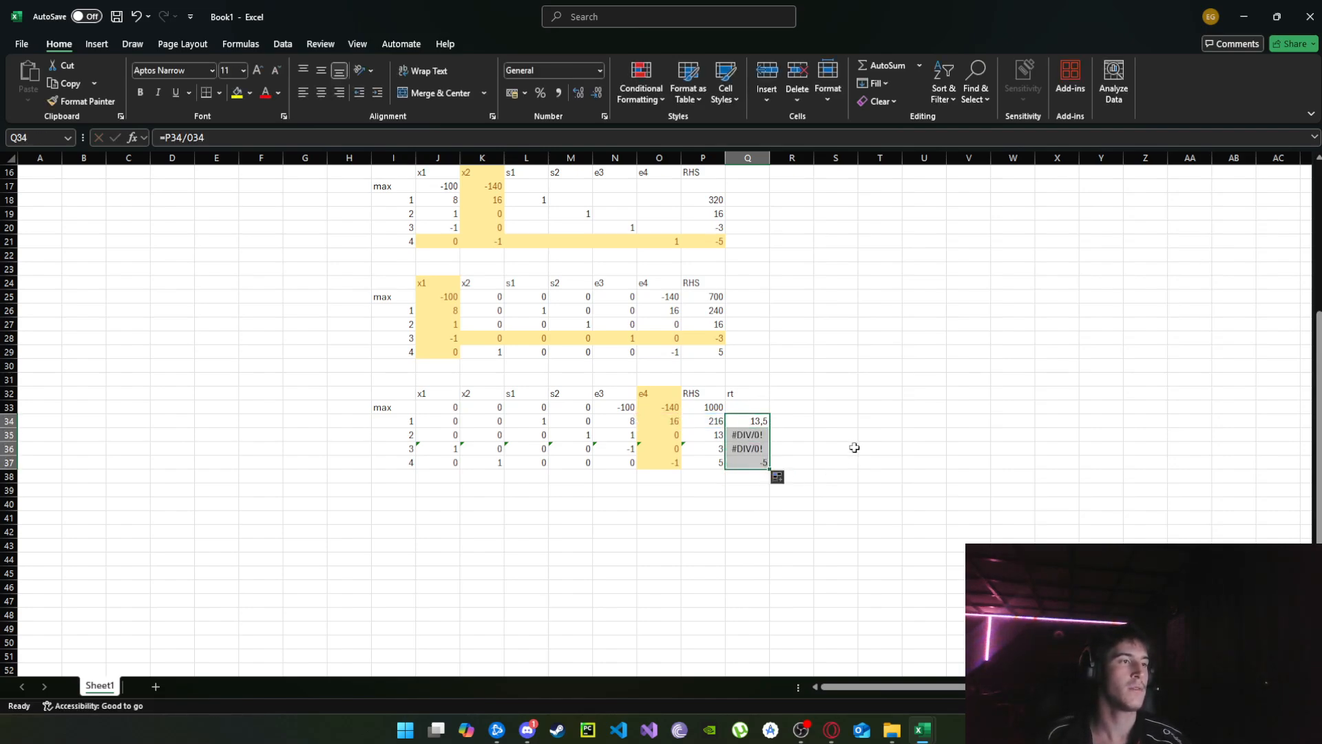
{"action": "left_click", "coordinate": [851, 447]}
Apply the Neutral cell style to constraint row 1 of the third tableau, J34:Q34, as the pivot row.
{"action": "left_click_drag", "start_coordinate": [763, 425], "coordinate": [434, 422]}
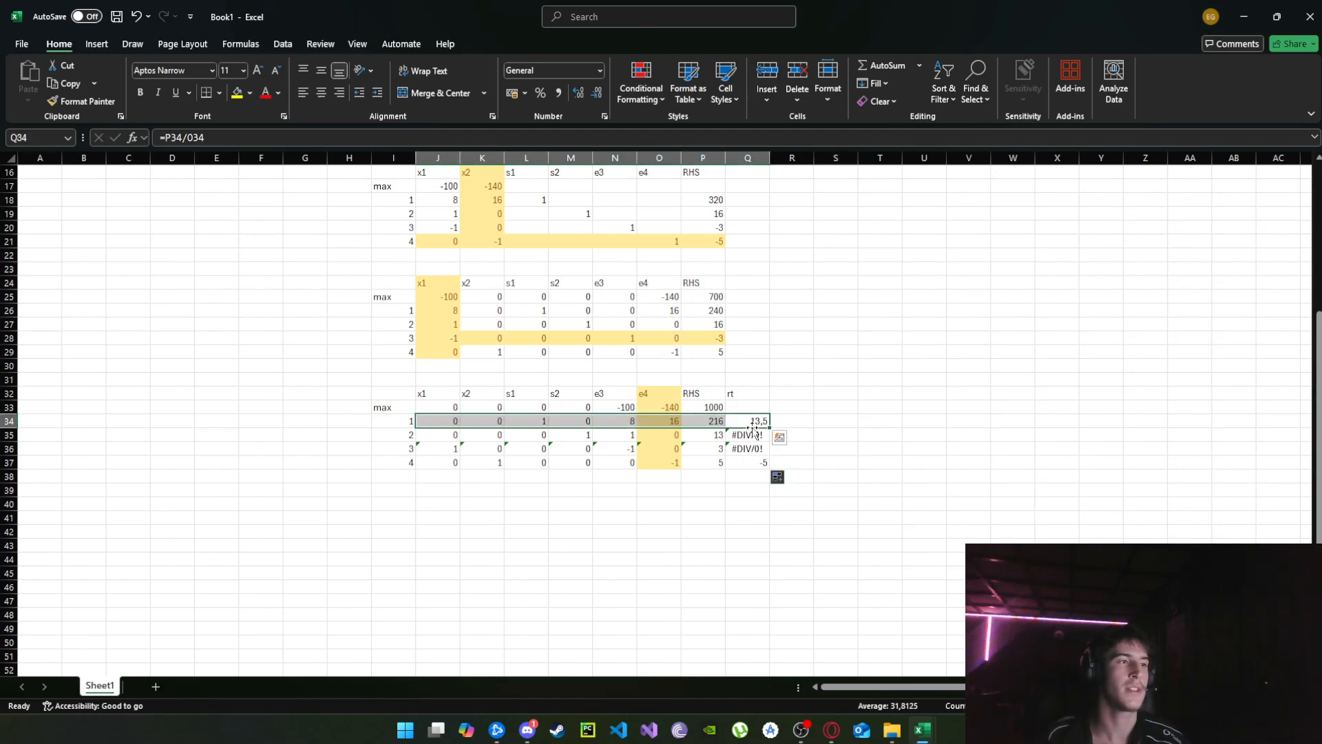
{"action": "scroll", "coordinate": [774, 472], "scroll_direction": "up", "scroll_amount": 2}
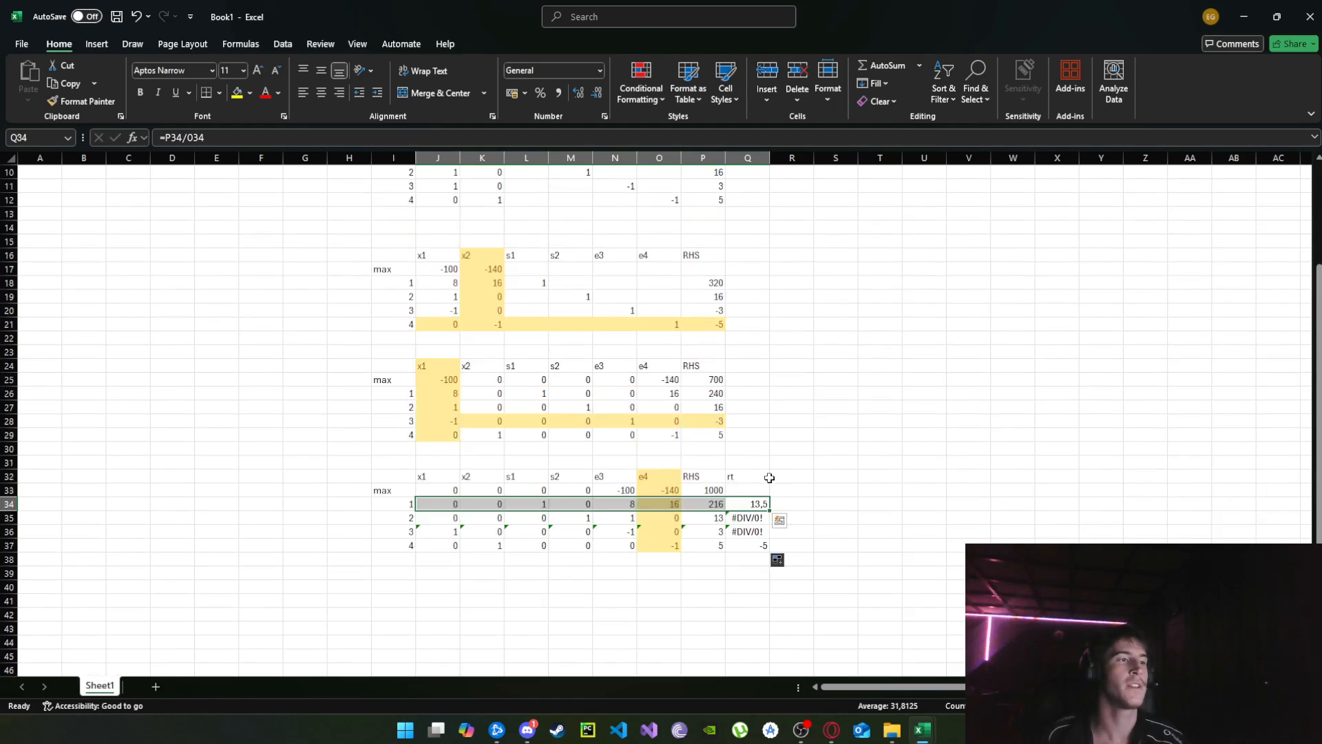
{"action": "scroll", "coordinate": [757, 490], "scroll_direction": "down", "scroll_amount": 2}
{"action": "scroll", "coordinate": [754, 492], "scroll_direction": "up", "scroll_amount": 3}
{"action": "scroll", "coordinate": [760, 524], "scroll_direction": "down", "scroll_amount": 3}
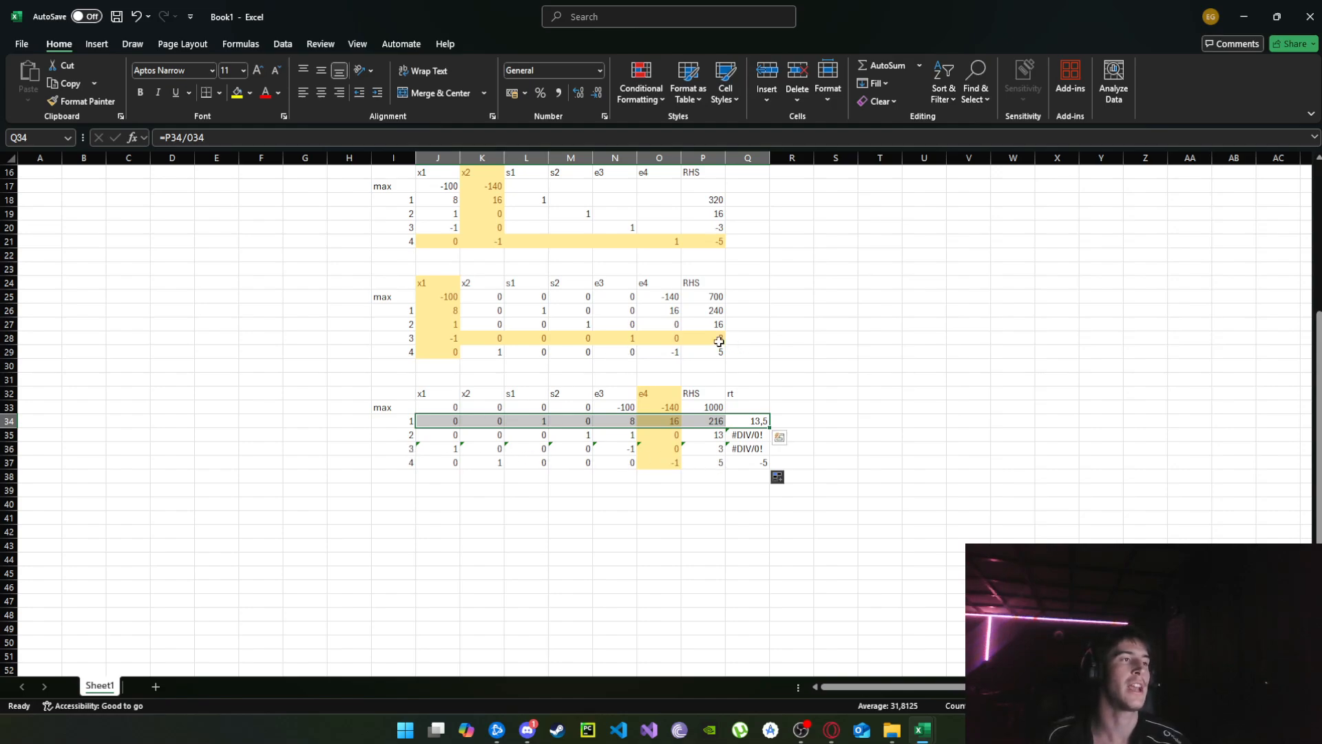
{"action": "scroll", "coordinate": [685, 384], "scroll_direction": "up", "scroll_amount": 1}
{"action": "scroll", "coordinate": [773, 403], "scroll_direction": "down", "scroll_amount": 2}
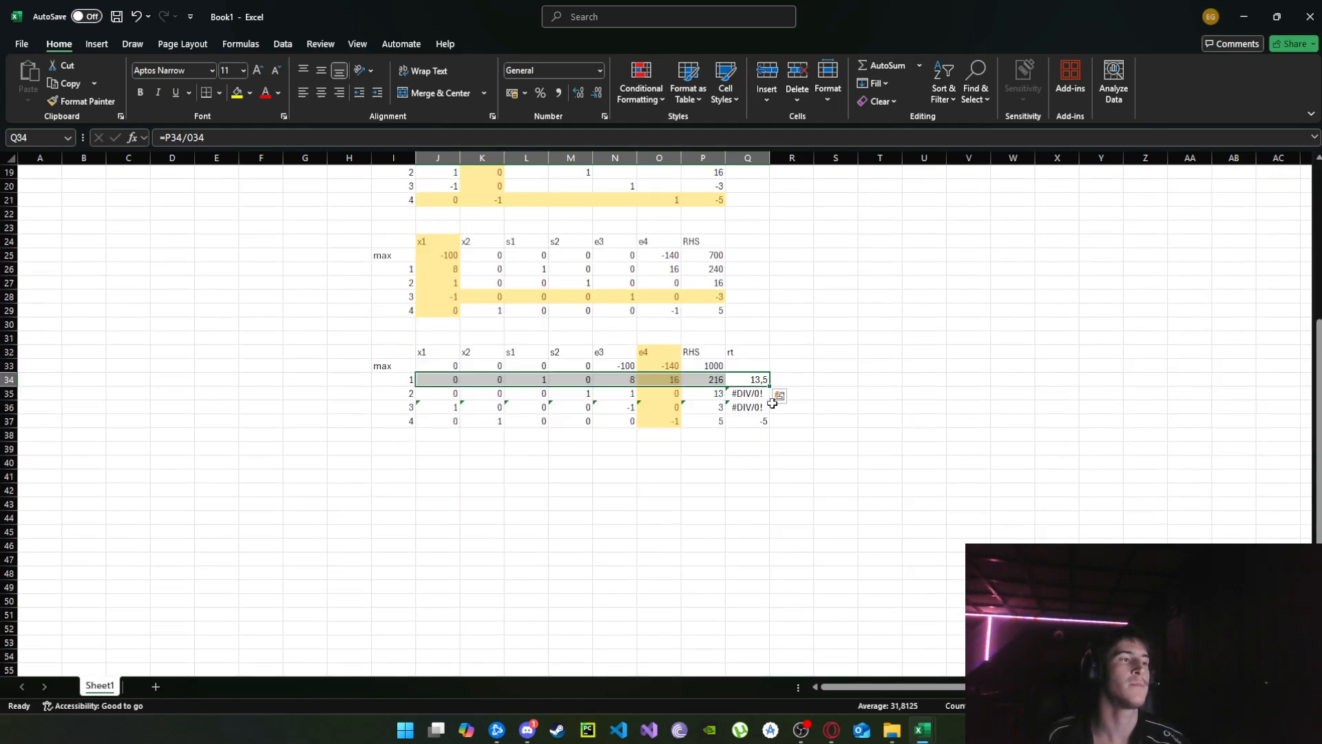
{"action": "left_click", "coordinate": [724, 88]}
{"action": "left_click", "coordinate": [961, 134]}
{"action": "left_click", "coordinate": [877, 379]}
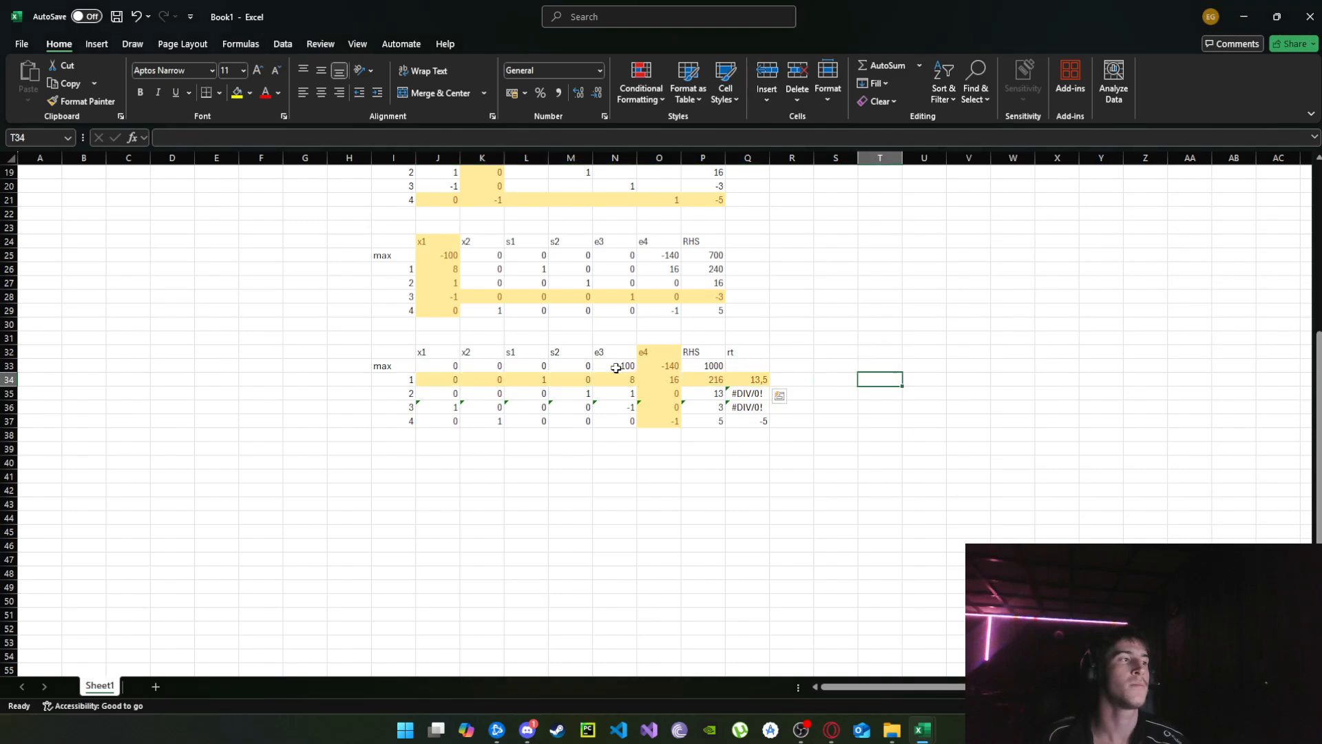
Copy the third tableau, I32:P37, and paste it below starting at I40.
{"action": "left_click_drag", "start_coordinate": [385, 348], "coordinate": [710, 424]}
{"action": "key", "text": "ctrl+c"}
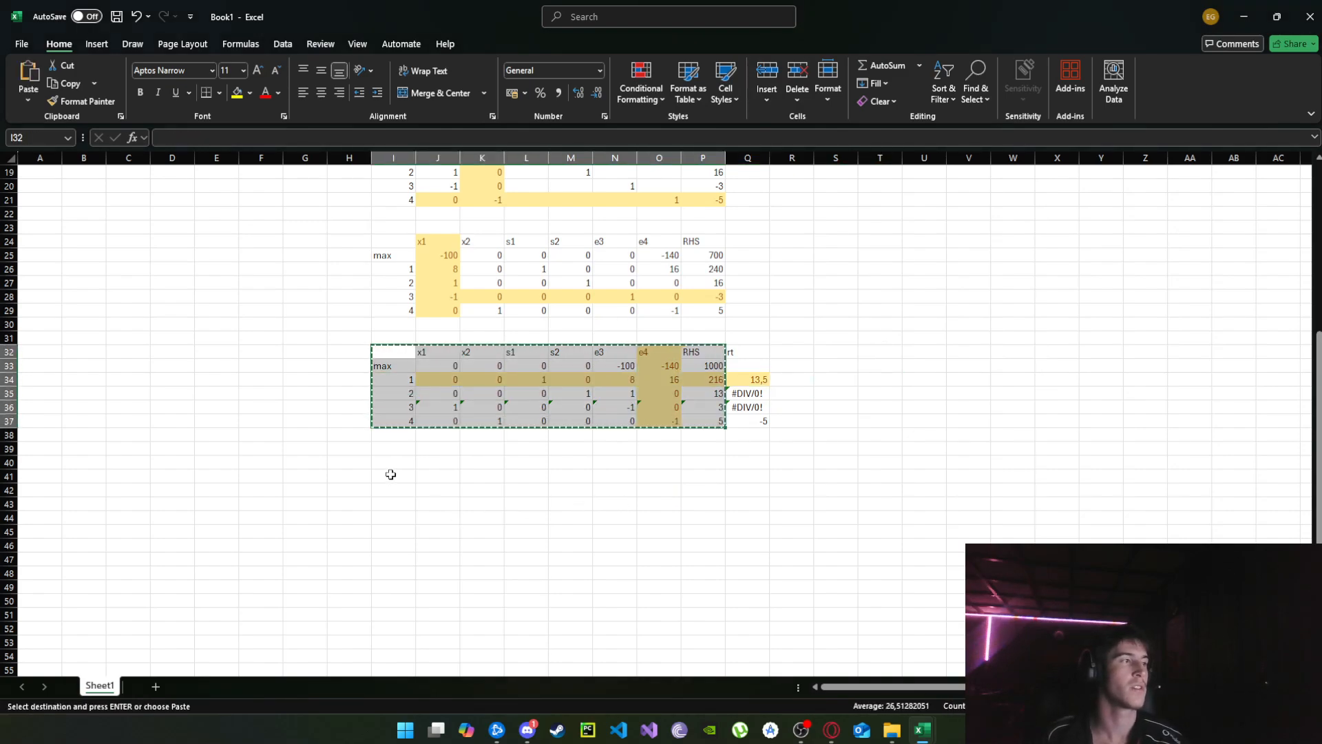
{"action": "left_click", "coordinate": [381, 461]}
{"action": "key", "text": "ctrl+v"}
{"action": "scroll", "coordinate": [727, 475], "scroll_direction": "down", "scroll_amount": 2}
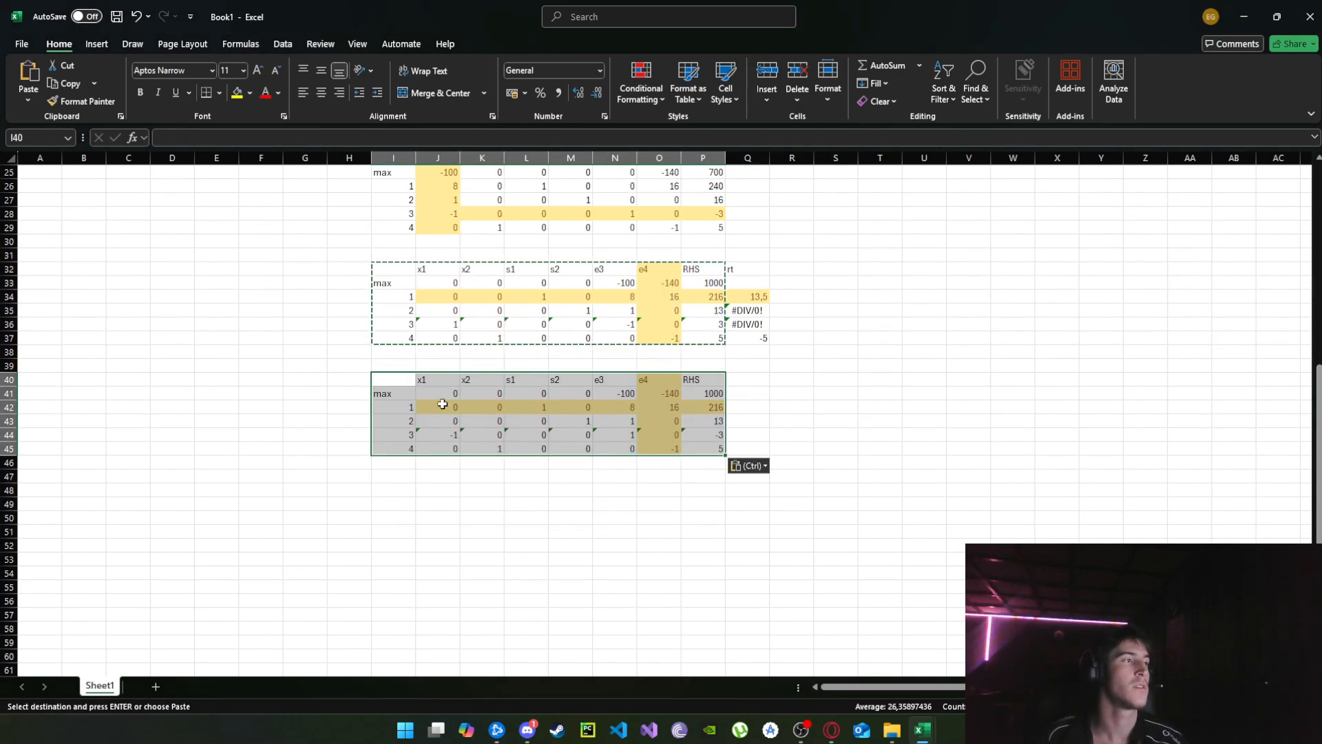
Reset the pasted tableau to the Normal cell style and clear its values from J41 onward, keeping the headings and row labels.
{"action": "left_click", "coordinate": [726, 89]}
{"action": "left_click", "coordinate": [738, 133]}
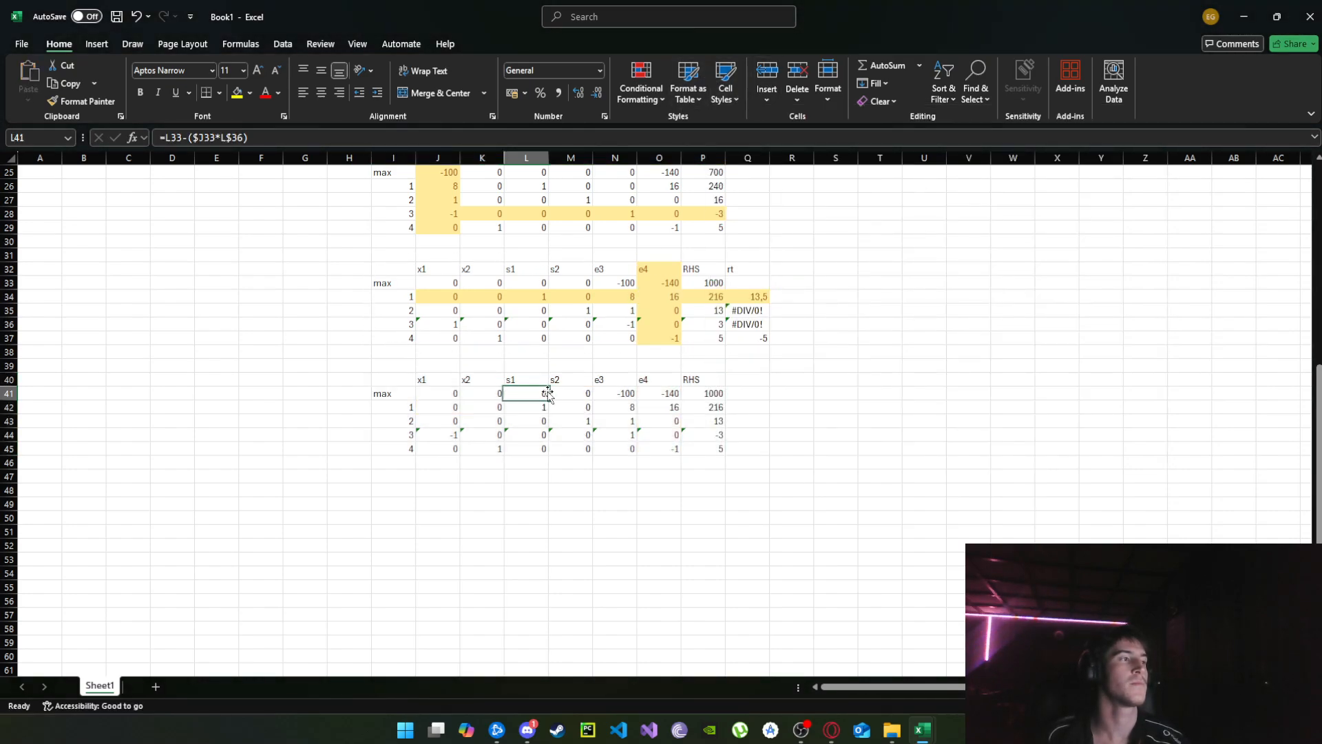
{"action": "left_click_drag", "start_coordinate": [451, 393], "coordinate": [846, 491]}
{"action": "key", "text": "Delete"}
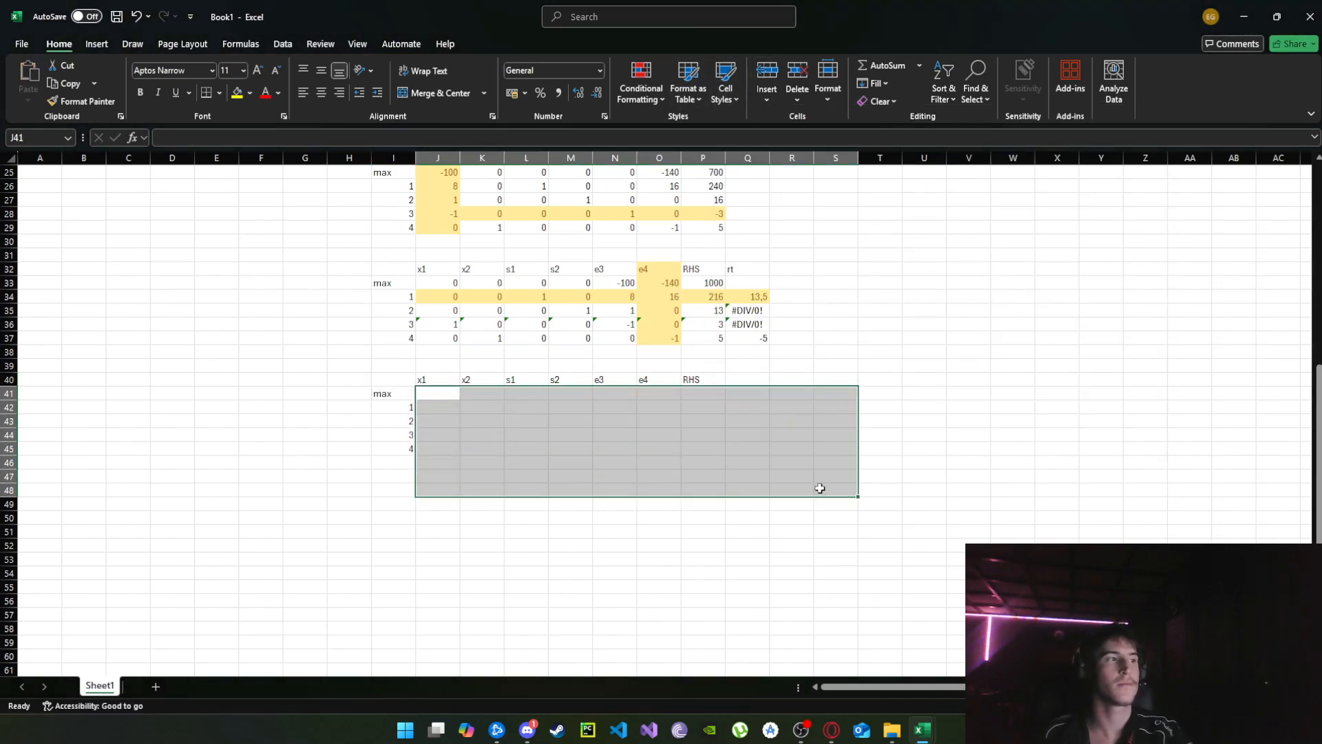
Enter the row-update formula =J33-($O33*J$42) in J41 of the fourth tableau.
{"action": "left_click", "coordinate": [429, 393]}
{"action": "type", "text": "="}
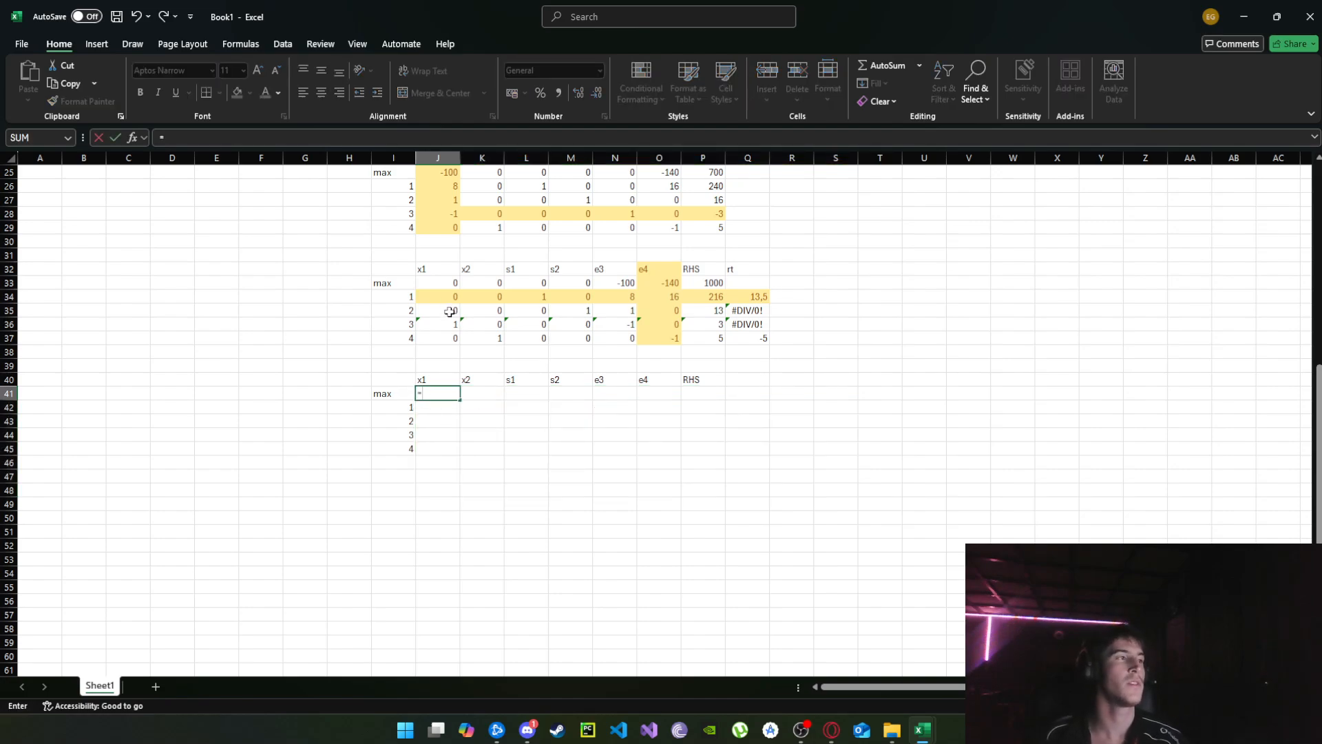
{"action": "left_click", "coordinate": [449, 284]}
{"action": "type", "text": "-("}
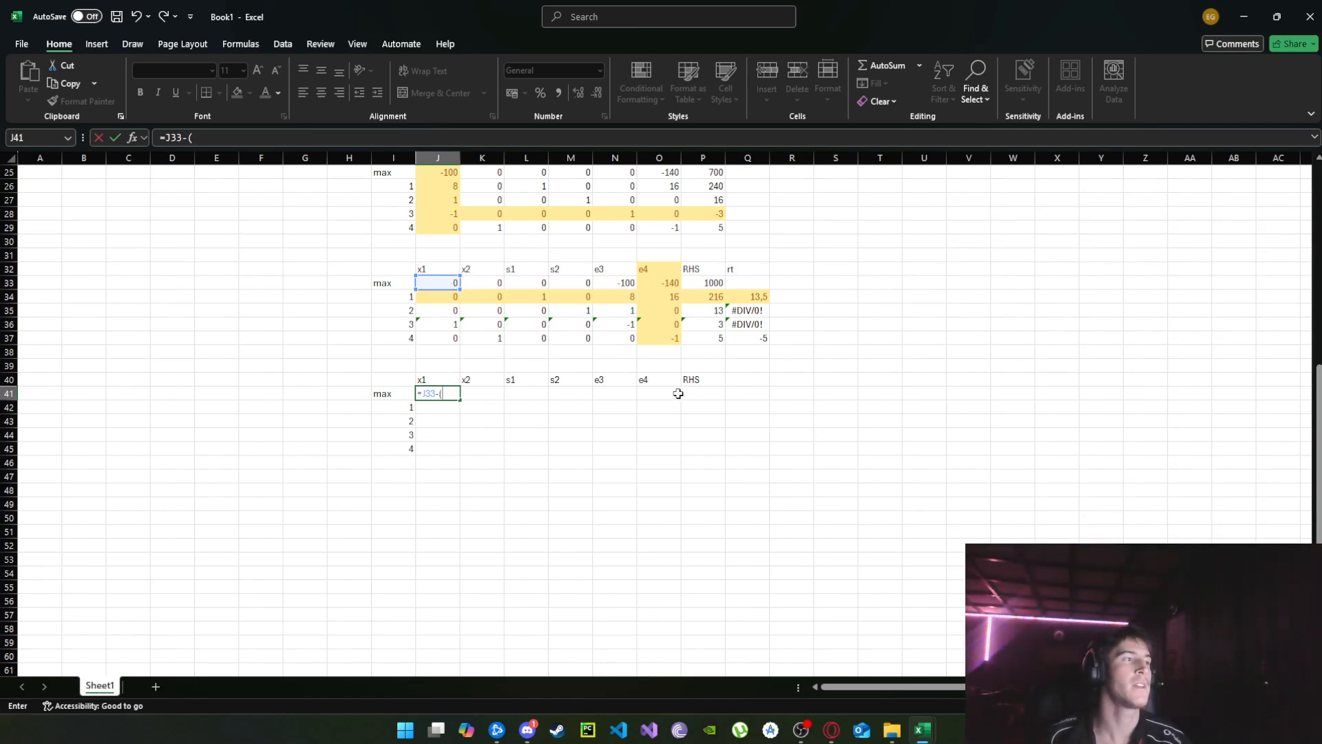
{"action": "left_click", "coordinate": [660, 285]}
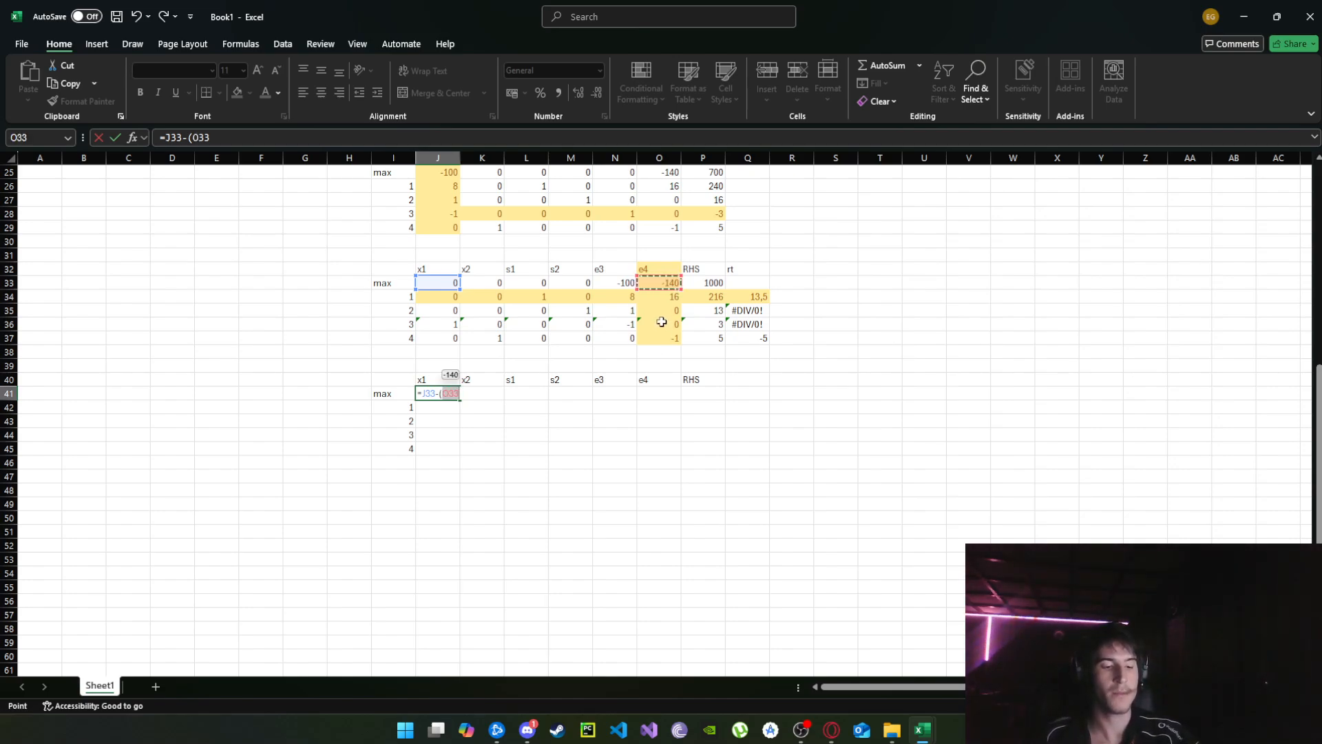
{"action": "key", "text": "F4"}
{"action": "key", "text": "F4"}
{"action": "key", "text": "F4"}
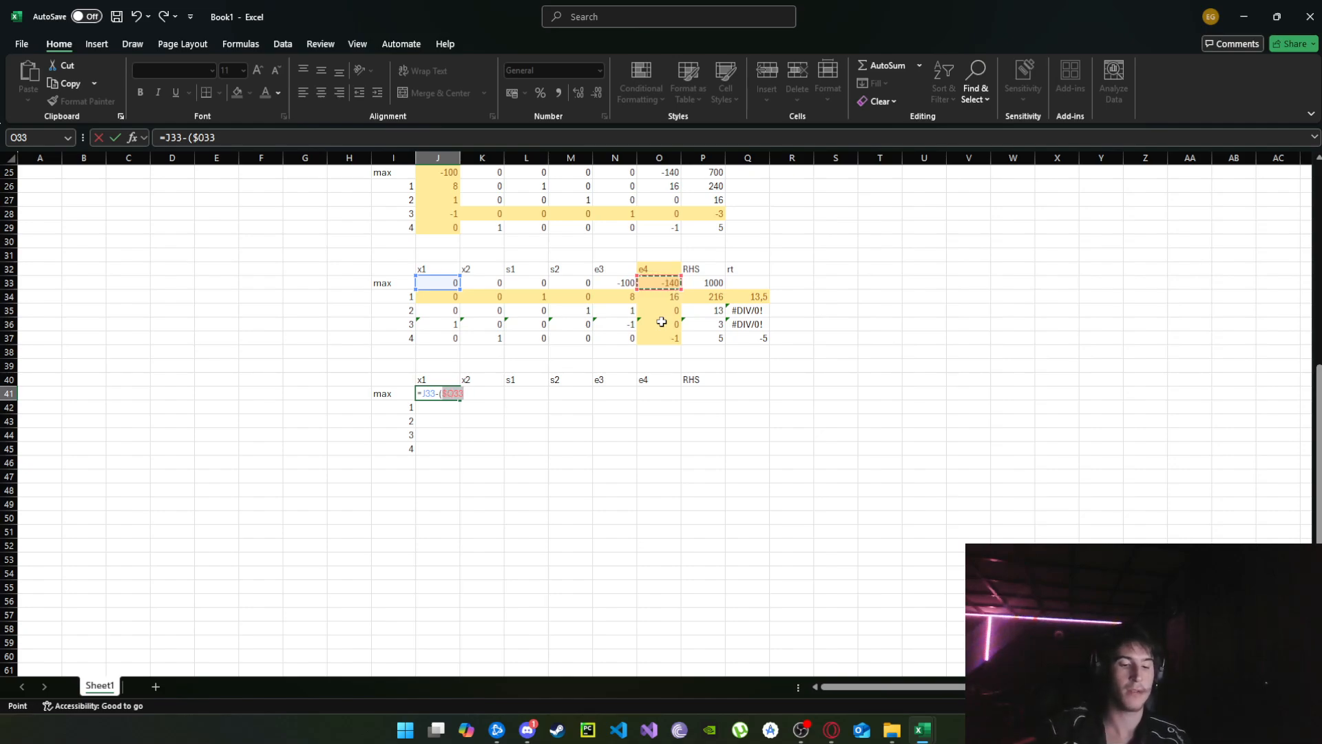
{"action": "type", "text": "*"}
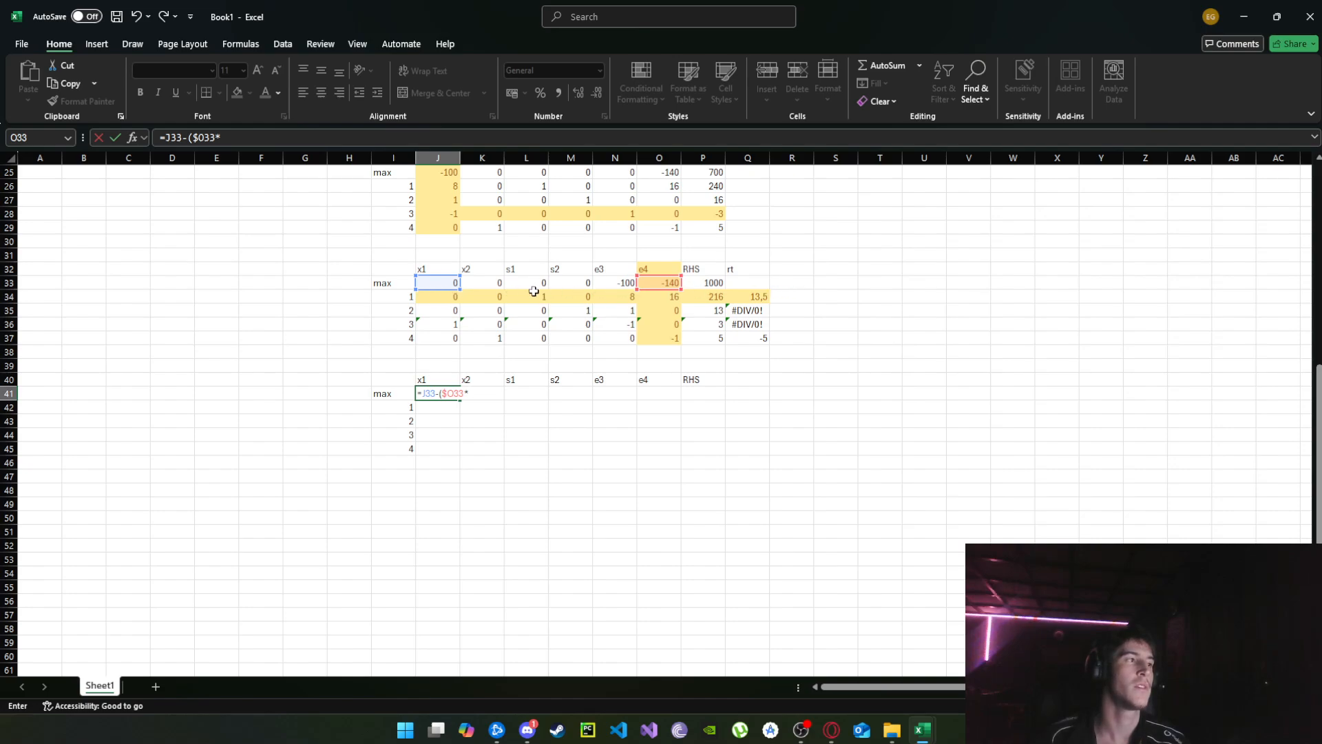
{"action": "left_click", "coordinate": [436, 409]}
{"action": "key", "text": "F4"}
{"action": "key", "text": "F4"}
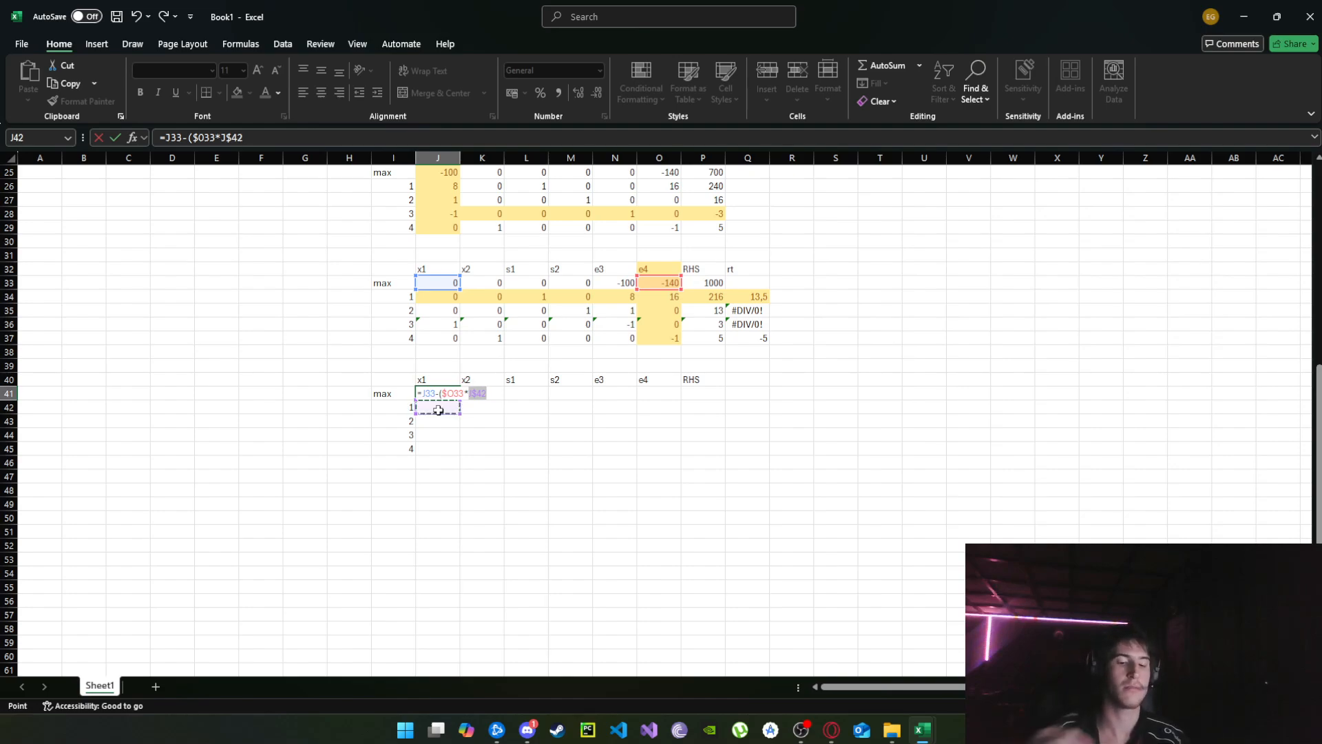
{"action": "type", "text": ")"}
{"action": "key", "text": "Return"}
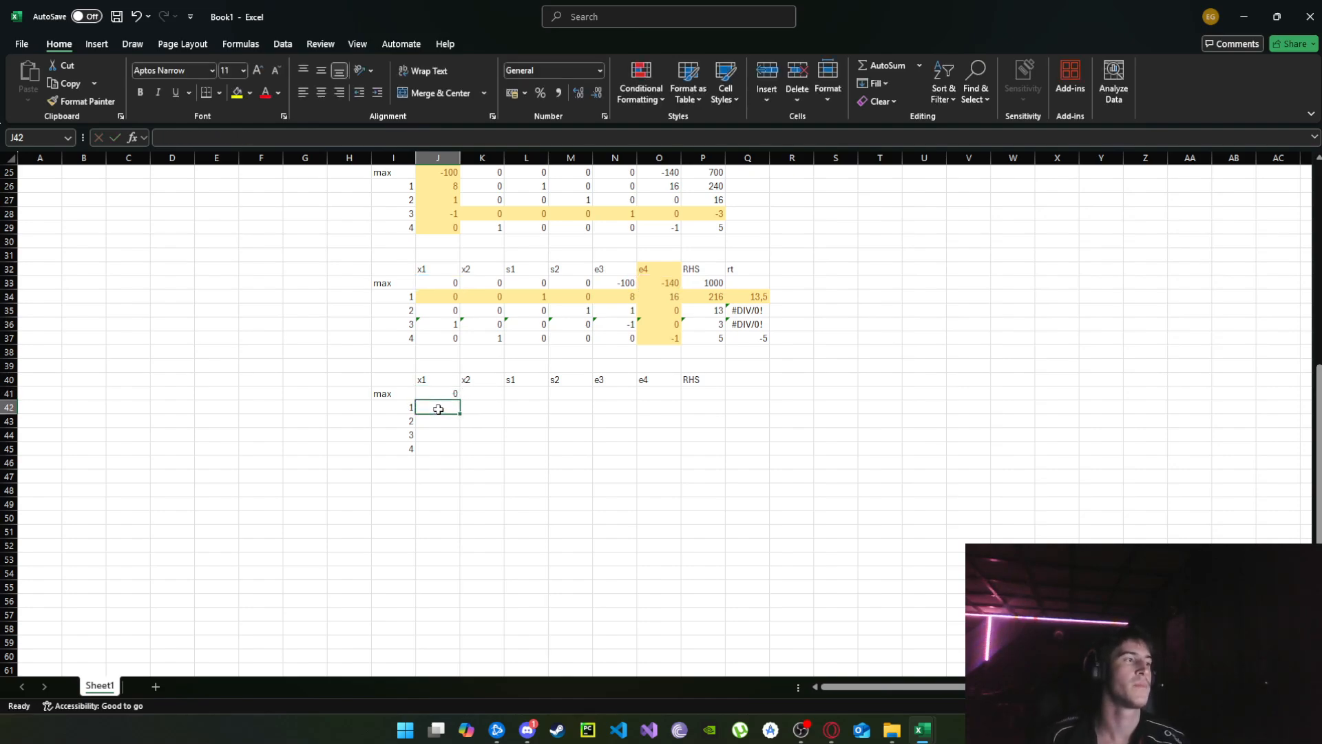
Fill the row-update formula from J41 across the whole tableau body, J41:P45.
{"action": "left_click", "coordinate": [446, 394]}
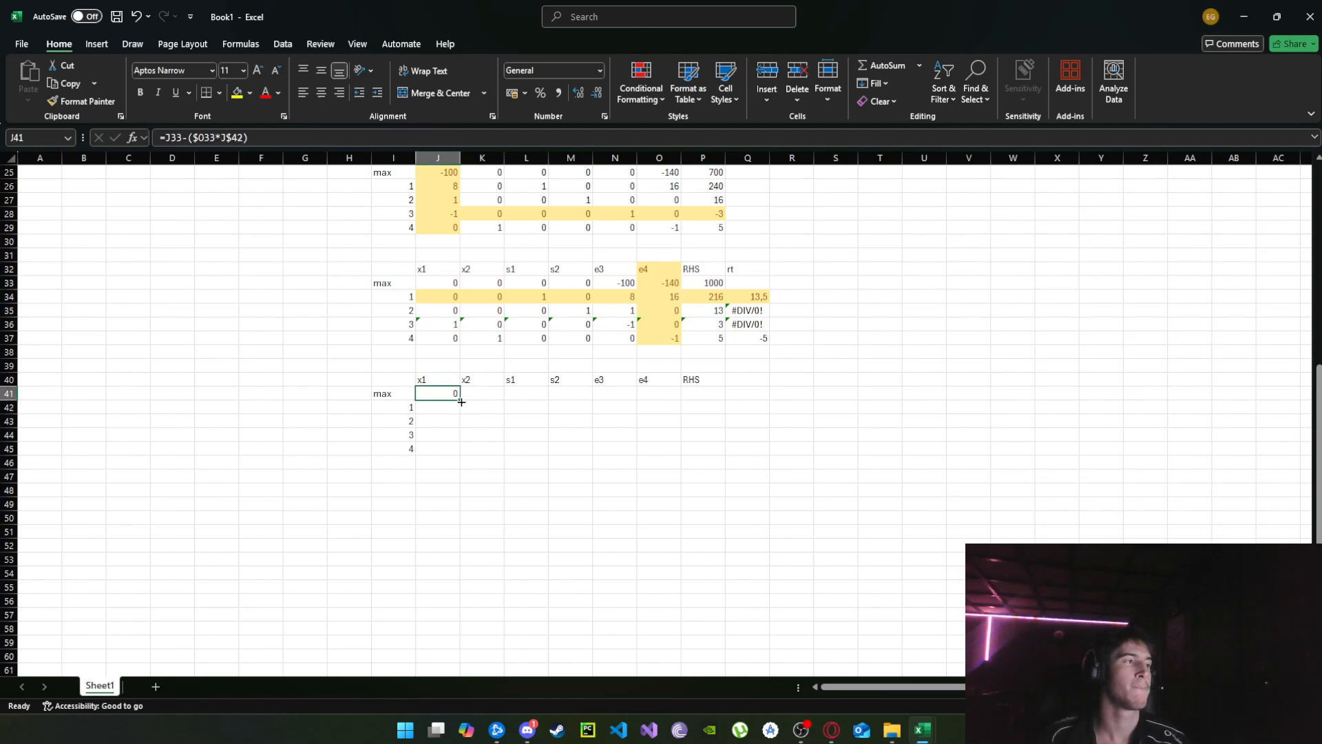
{"action": "left_click_drag", "start_coordinate": [461, 401], "coordinate": [729, 454]}
{"action": "key", "text": "Return"}
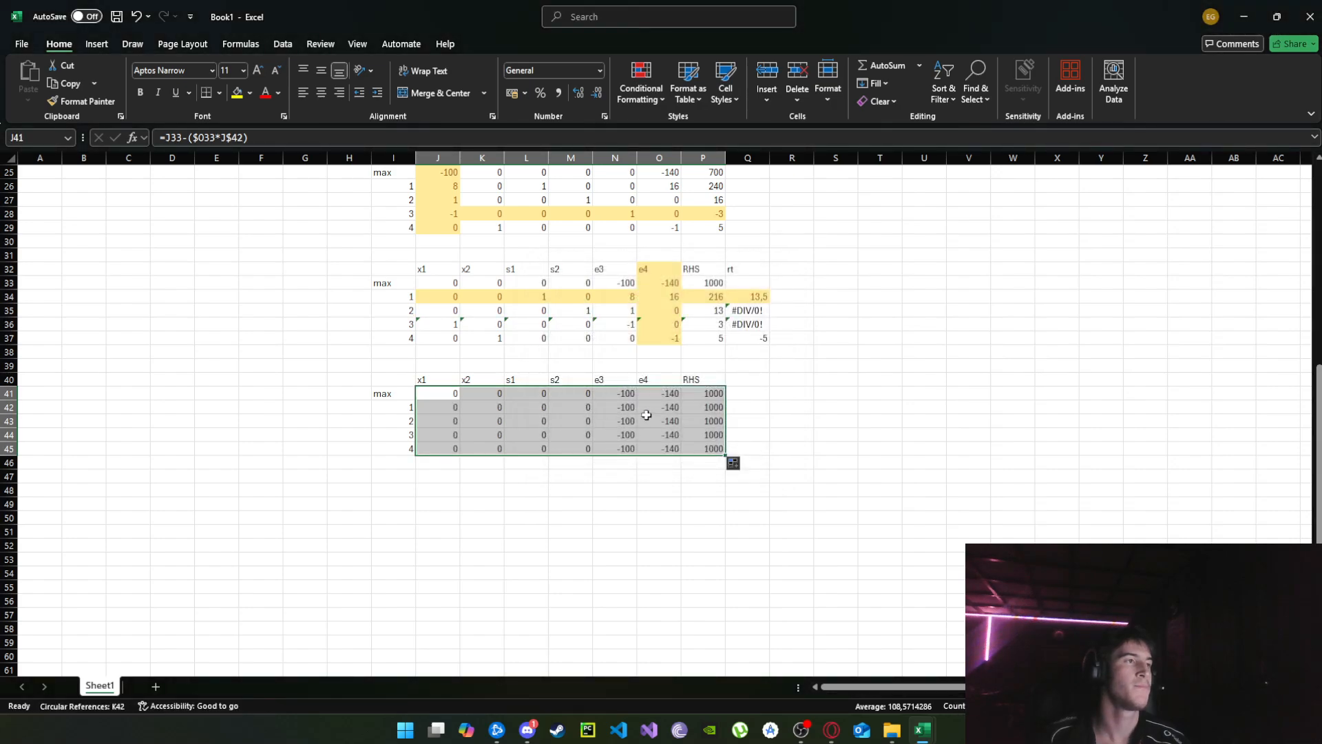
Replace the formula in O42 with the pivot-row division =O34/$O$34.
{"action": "left_click", "coordinate": [666, 408]}
{"action": "type", "text": "="}
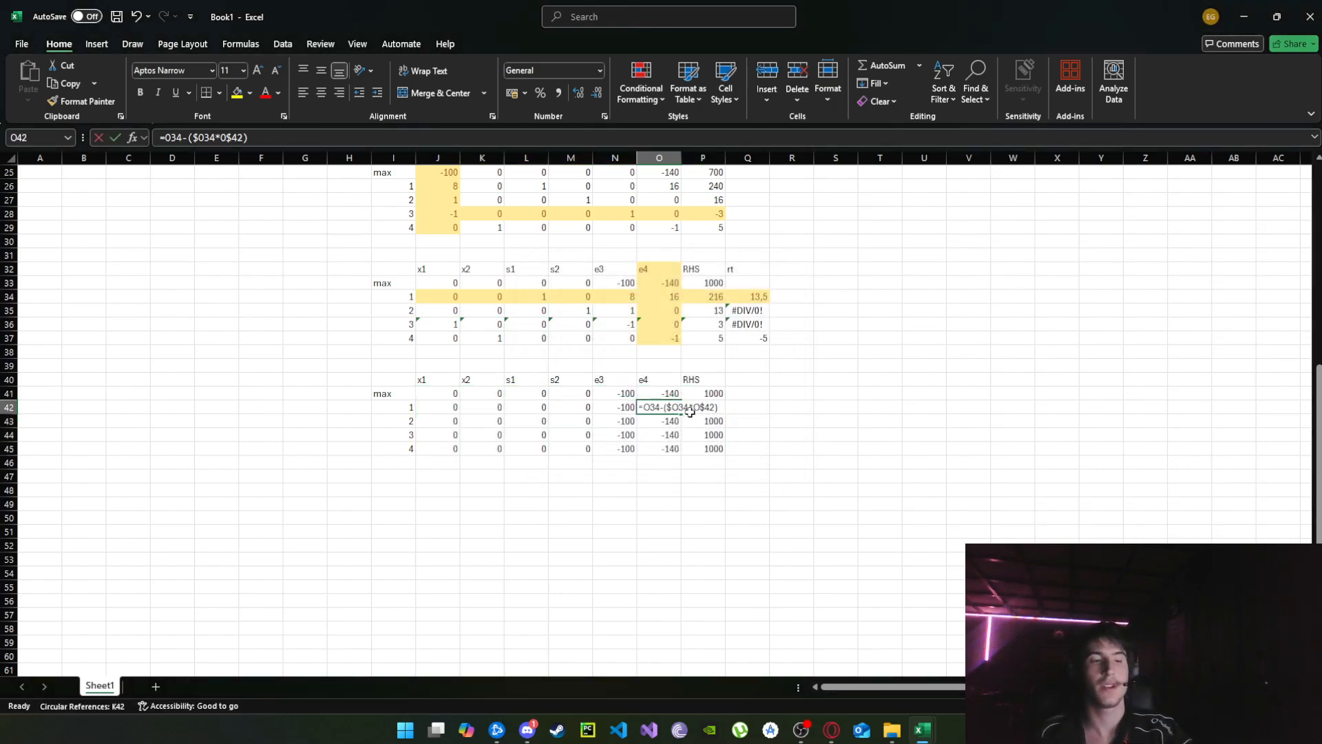
{"action": "left_click", "coordinate": [670, 295]}
{"action": "type", "text": "/"}
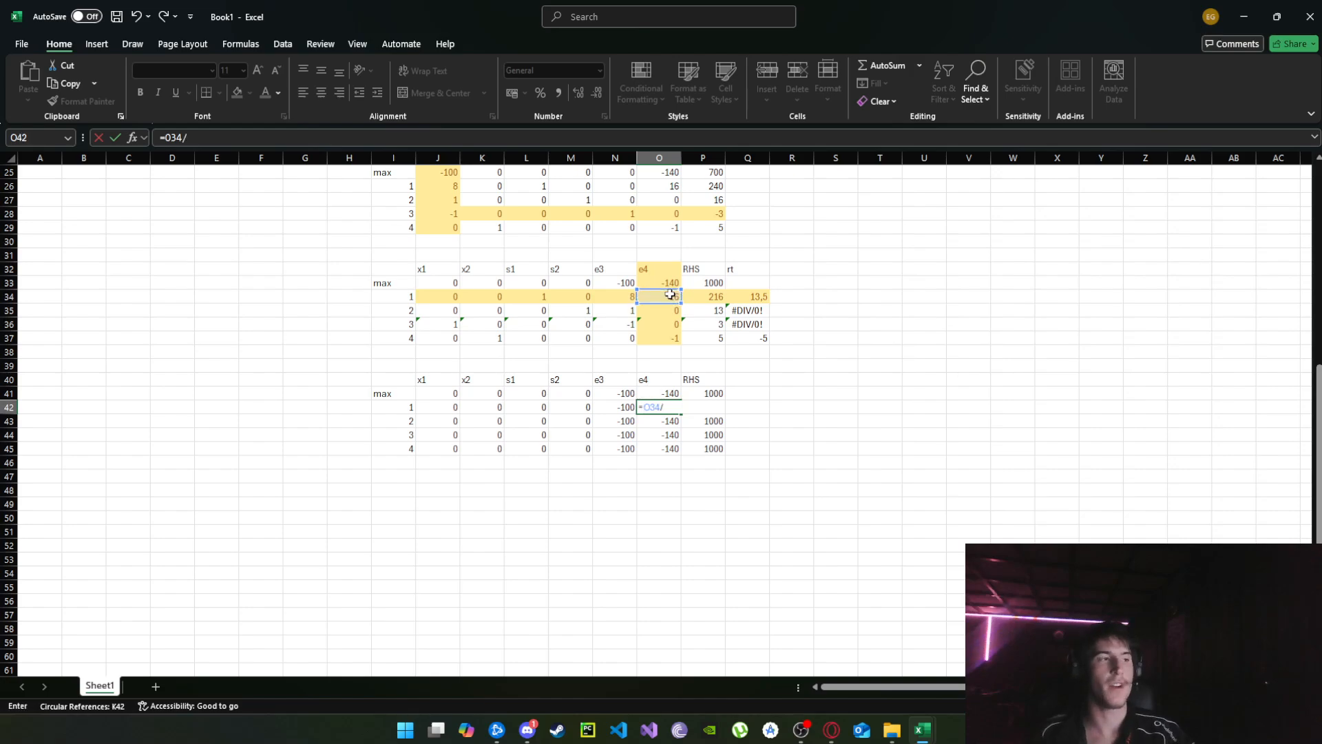
{"action": "left_click", "coordinate": [665, 296]}
{"action": "key", "text": "F4"}
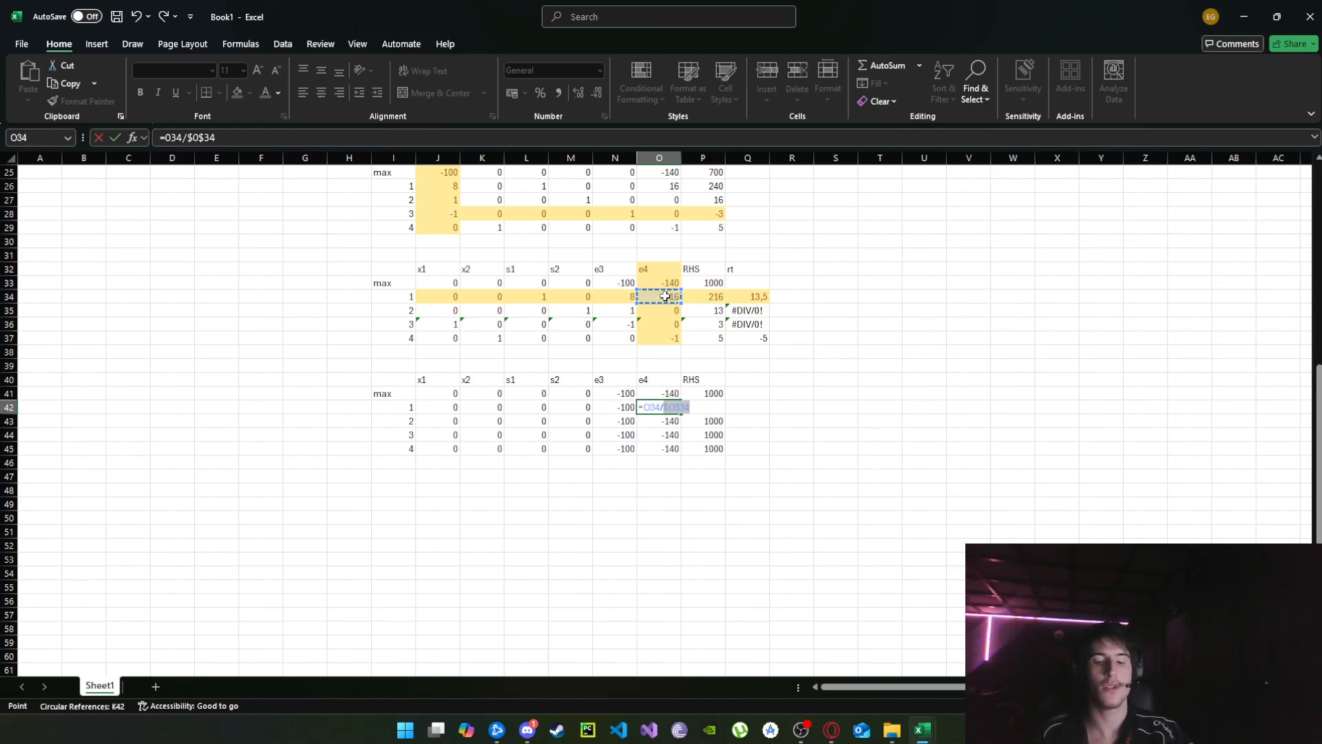
{"action": "key", "text": "Return"}
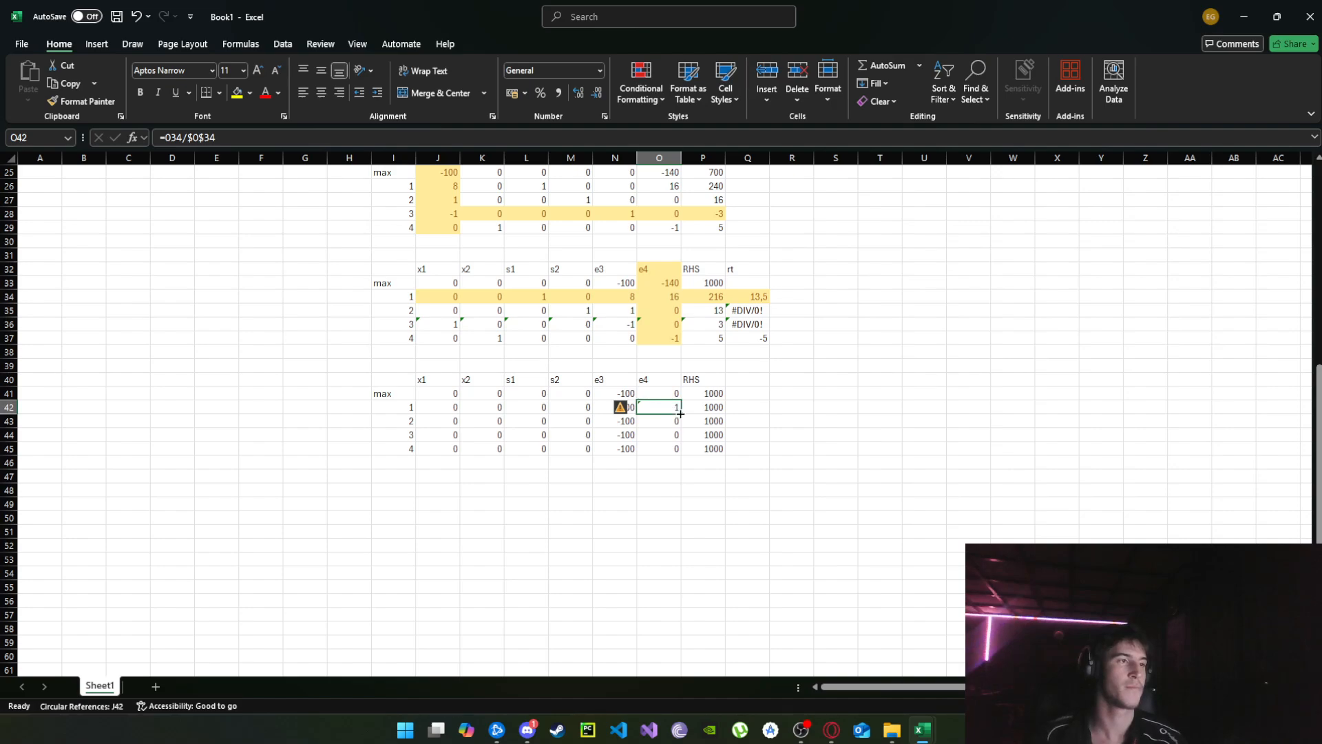
Fill the pivot-row formula from O42 across the rest of the row, J42:P42.
{"action": "left_click_drag", "start_coordinate": [680, 414], "coordinate": [434, 408]}
{"action": "left_click", "coordinate": [673, 405]}
{"action": "left_click", "coordinate": [880, 420]}
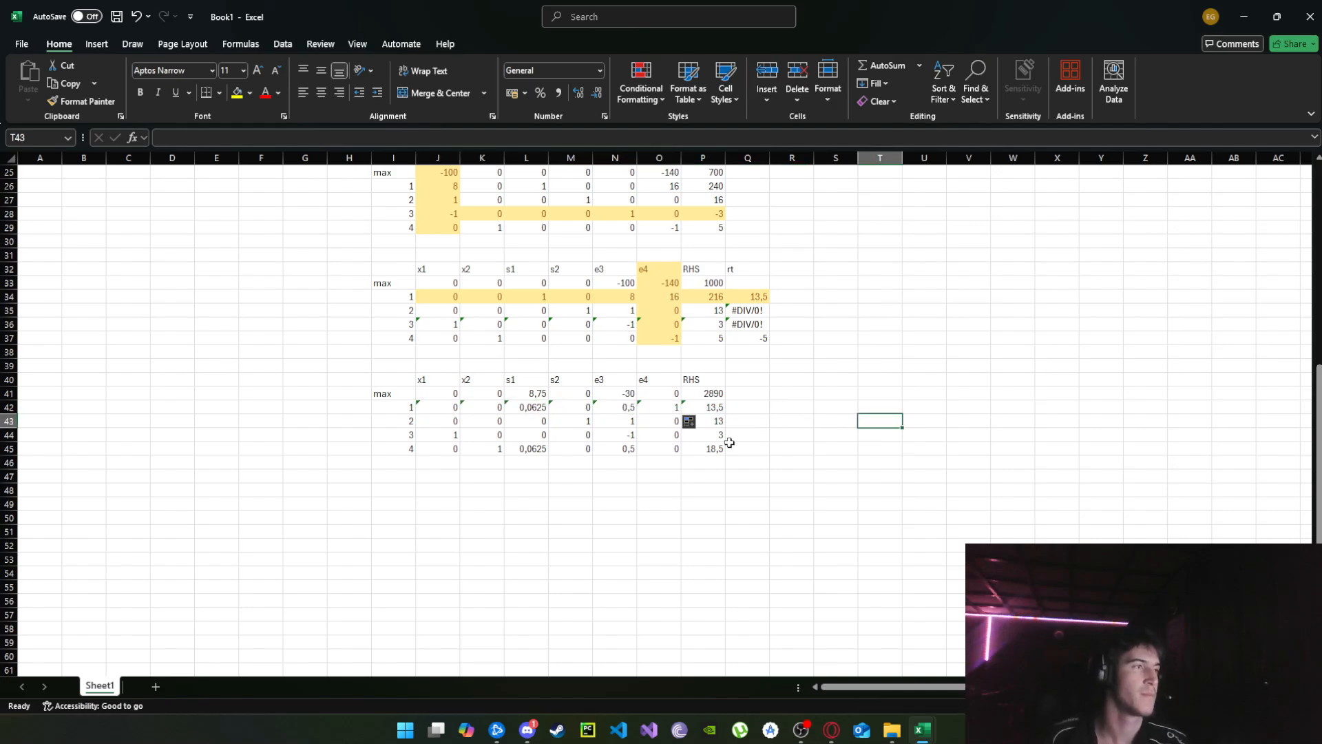
Apply the Neutral cell style to the e3 column of the fourth tableau, N40:N45, as the next pivot column.
{"action": "scroll", "coordinate": [727, 431], "scroll_direction": "down", "scroll_amount": 1}
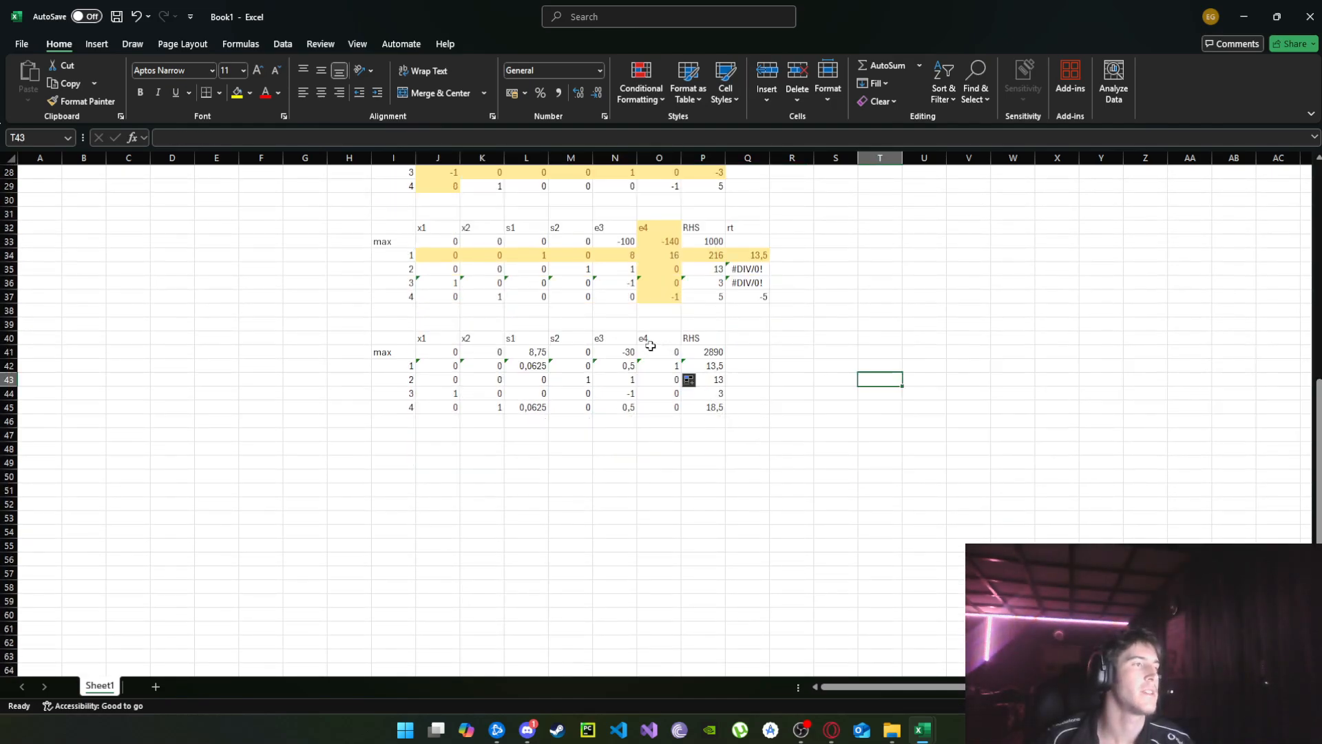
{"action": "left_click_drag", "start_coordinate": [618, 342], "coordinate": [614, 411]}
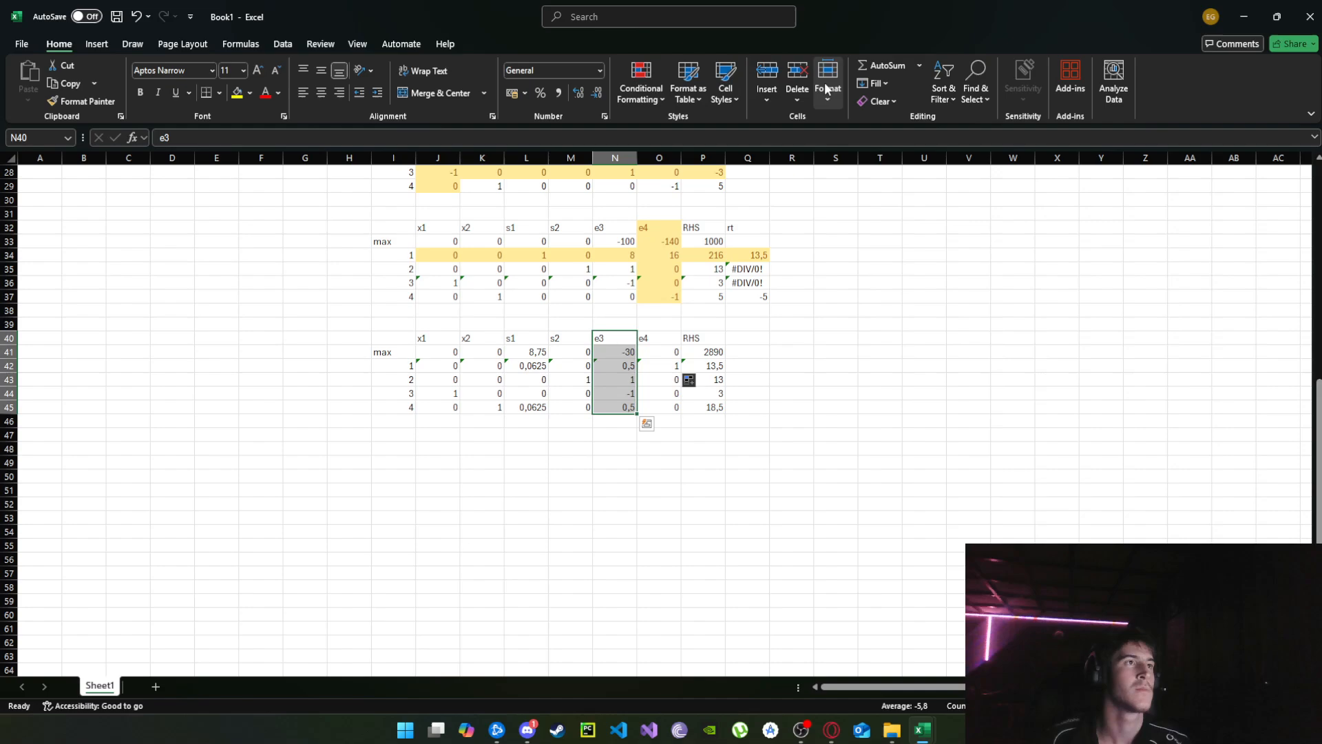
{"action": "left_click", "coordinate": [726, 90]}
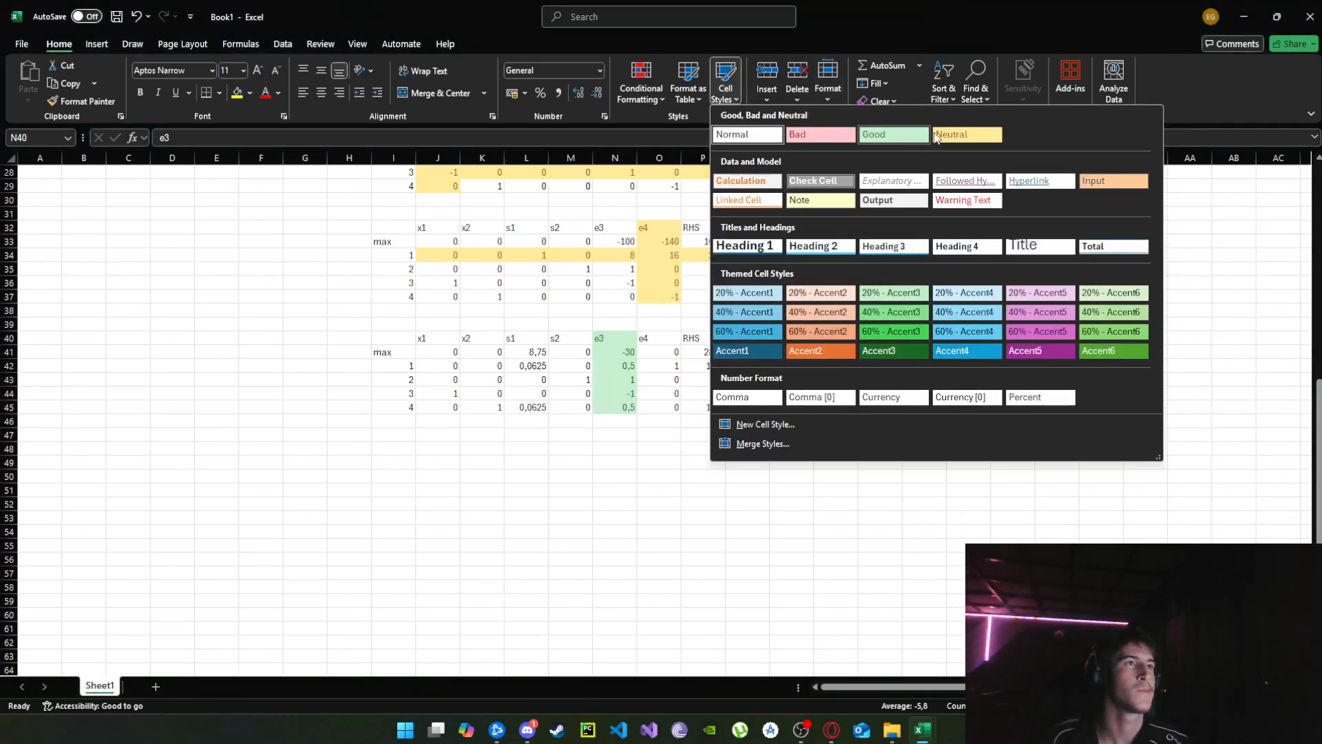
{"action": "left_click", "coordinate": [942, 135]}
Enter the ratio-test formula =P42/N42 in Q42 beside the first constraint row.
{"action": "left_click", "coordinate": [740, 366]}
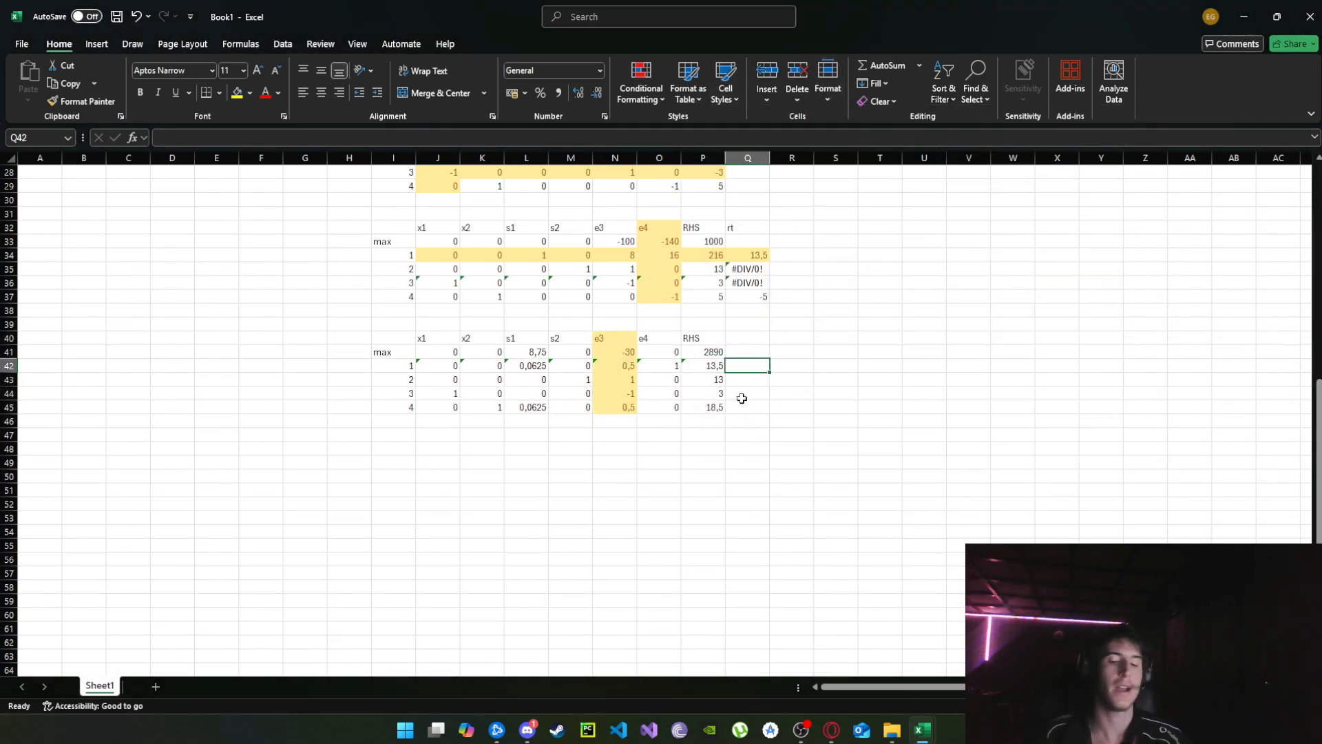
{"action": "type", "text": "="}
{"action": "left_click", "coordinate": [687, 367]}
{"action": "type", "text": "/"}
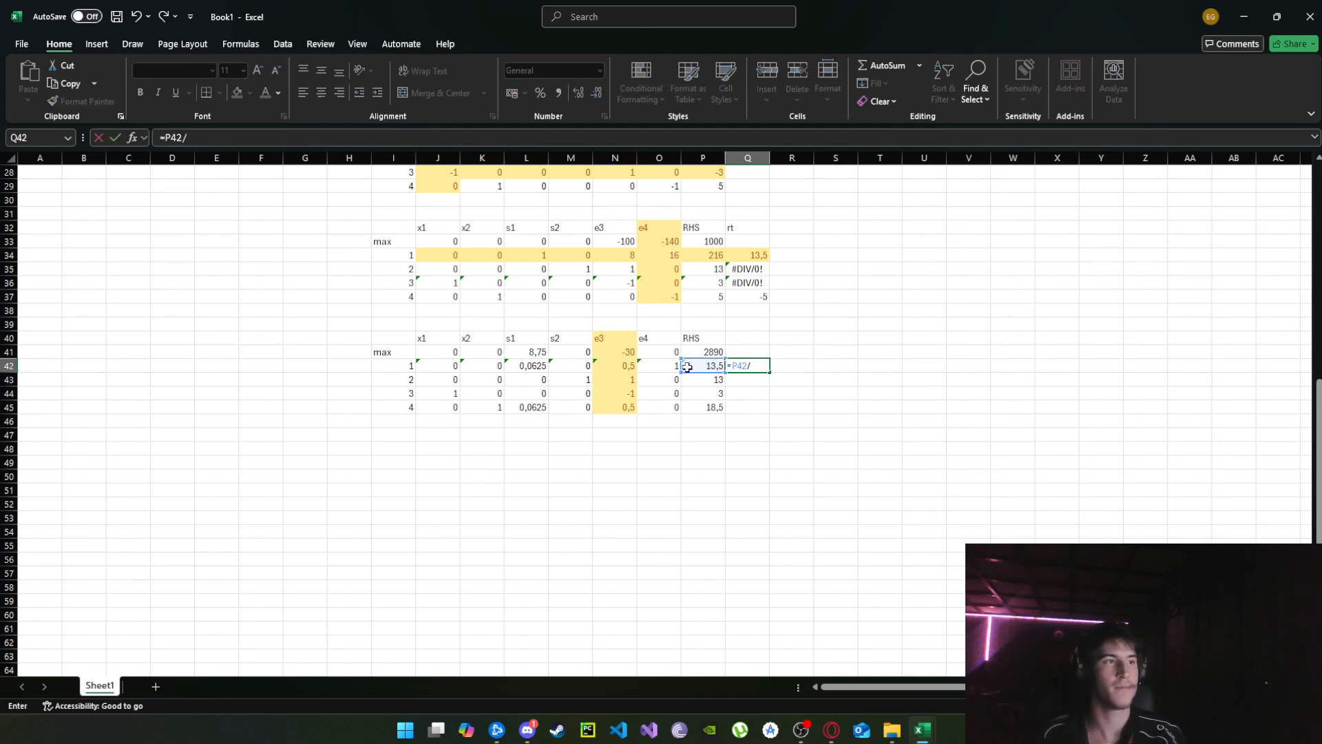
{"action": "left_click", "coordinate": [626, 365]}
{"action": "key", "text": "Return"}
Fill the ratio formula from Q42 down to Q45 and add an rt heading in Q40.
{"action": "left_click", "coordinate": [763, 367]}
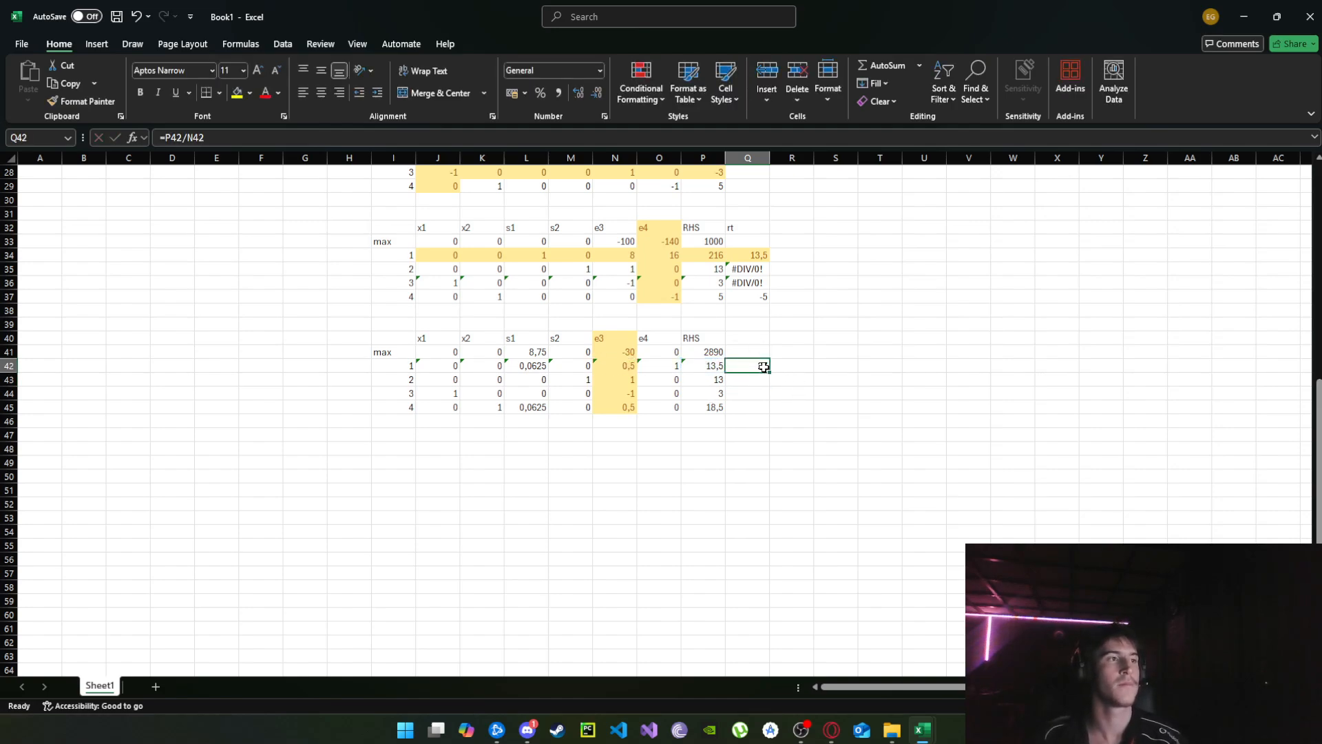
{"action": "left_click_drag", "start_coordinate": [769, 372], "coordinate": [766, 415]}
{"action": "left_click", "coordinate": [836, 409]}
{"action": "scroll", "coordinate": [757, 399], "scroll_direction": "up", "scroll_amount": 2}
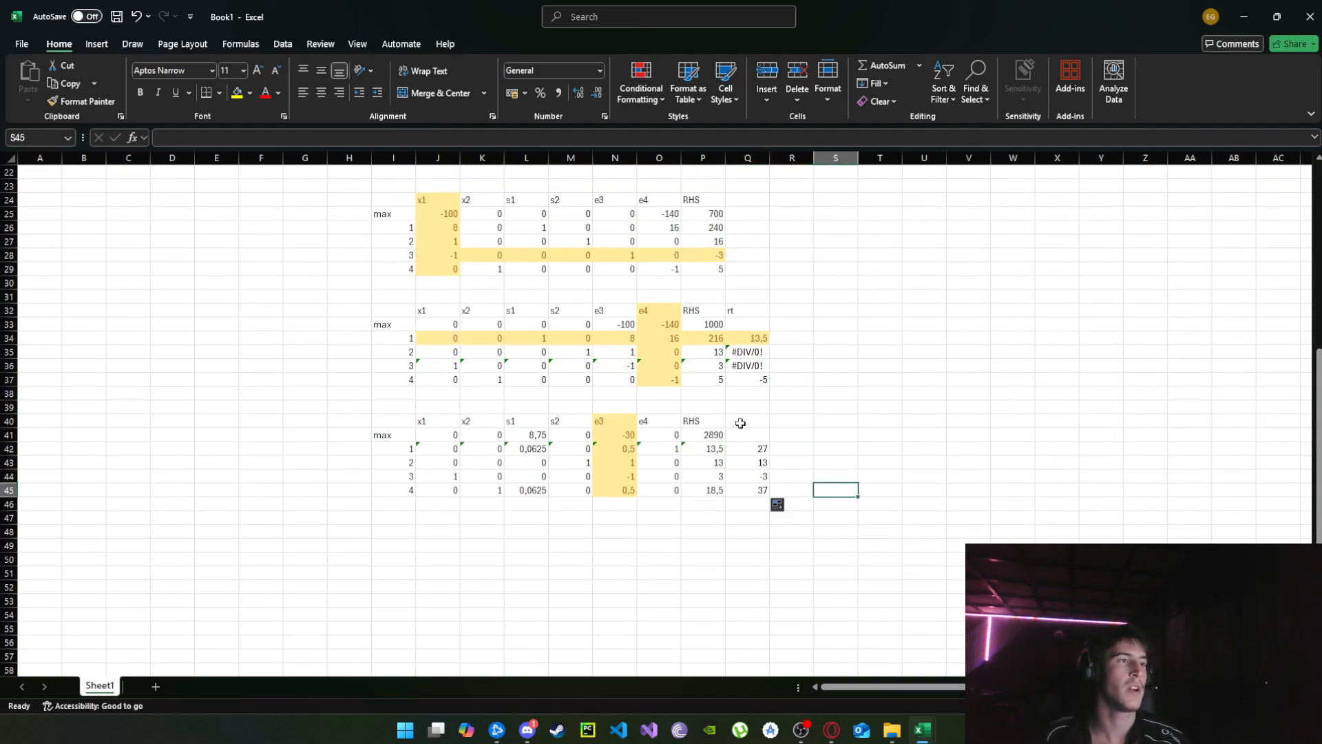
{"action": "left_click", "coordinate": [740, 423]}
{"action": "type", "text": "rt"}
{"action": "left_click", "coordinate": [961, 417]}
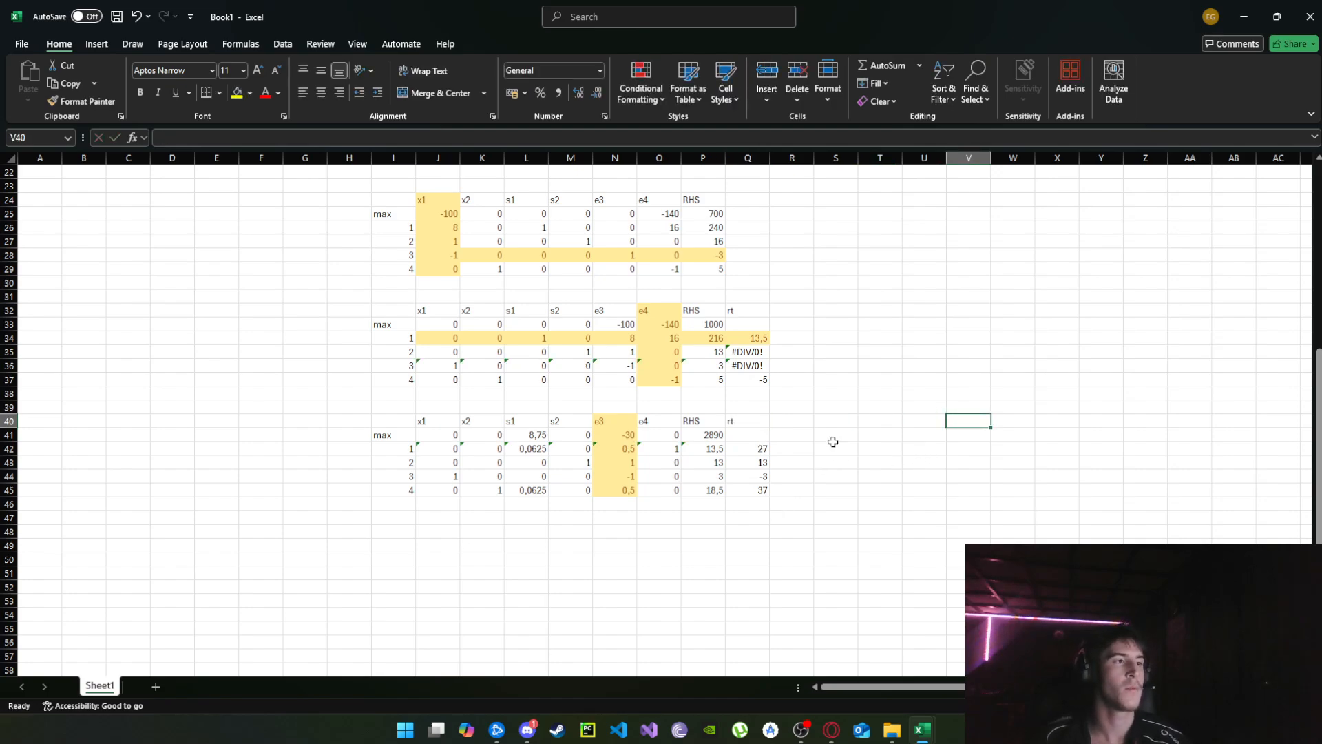
Apply the Neutral cell style to the second constraint row of the fourth tableau, J43:Q43, as the pivot row.
{"action": "scroll", "coordinate": [832, 441], "scroll_direction": "down", "scroll_amount": 4}
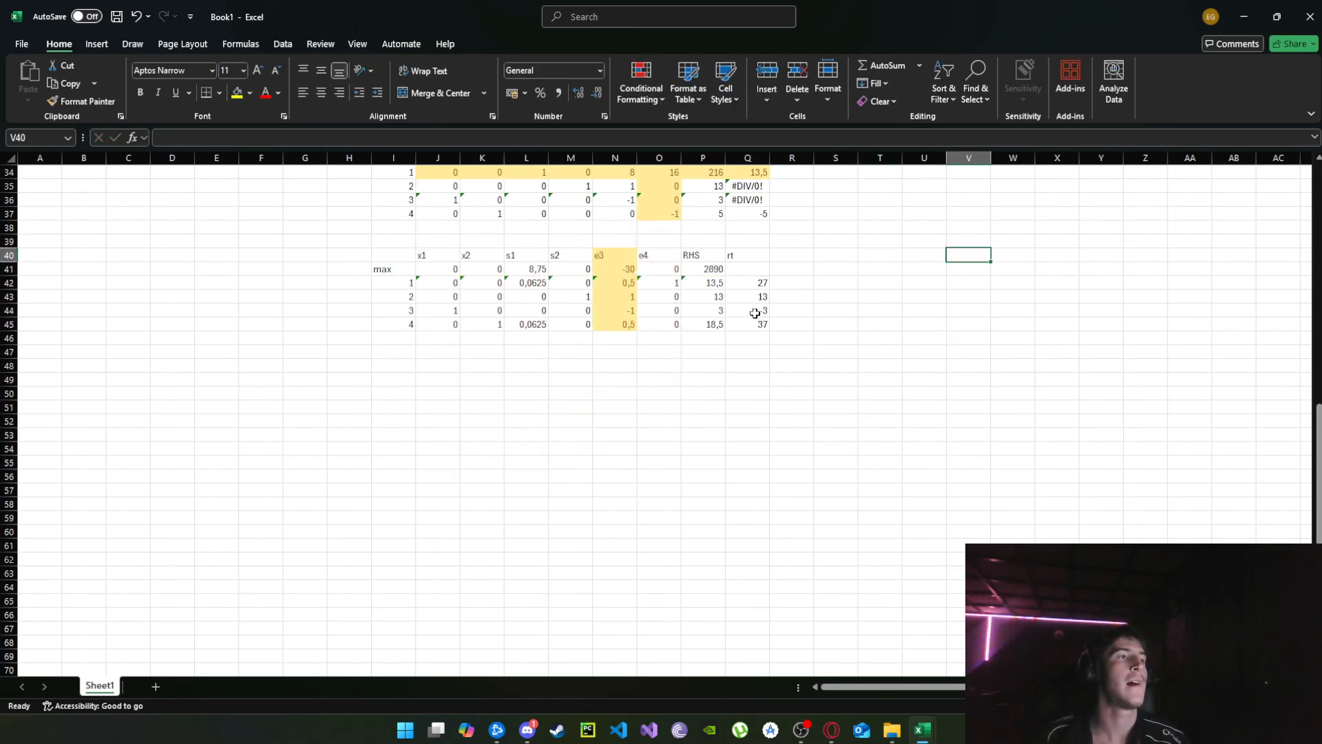
{"action": "left_click_drag", "start_coordinate": [759, 296], "coordinate": [441, 296]}
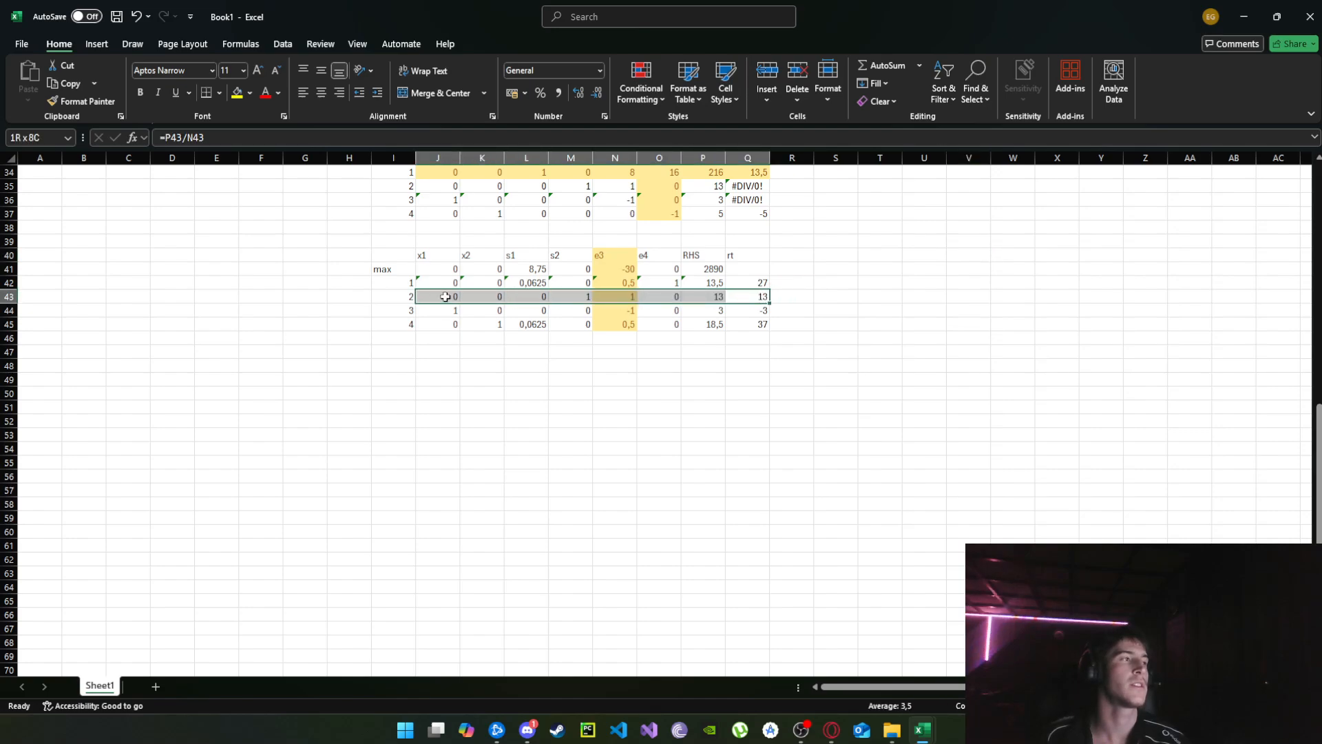
{"action": "scroll", "coordinate": [661, 313], "scroll_direction": "up", "scroll_amount": 2}
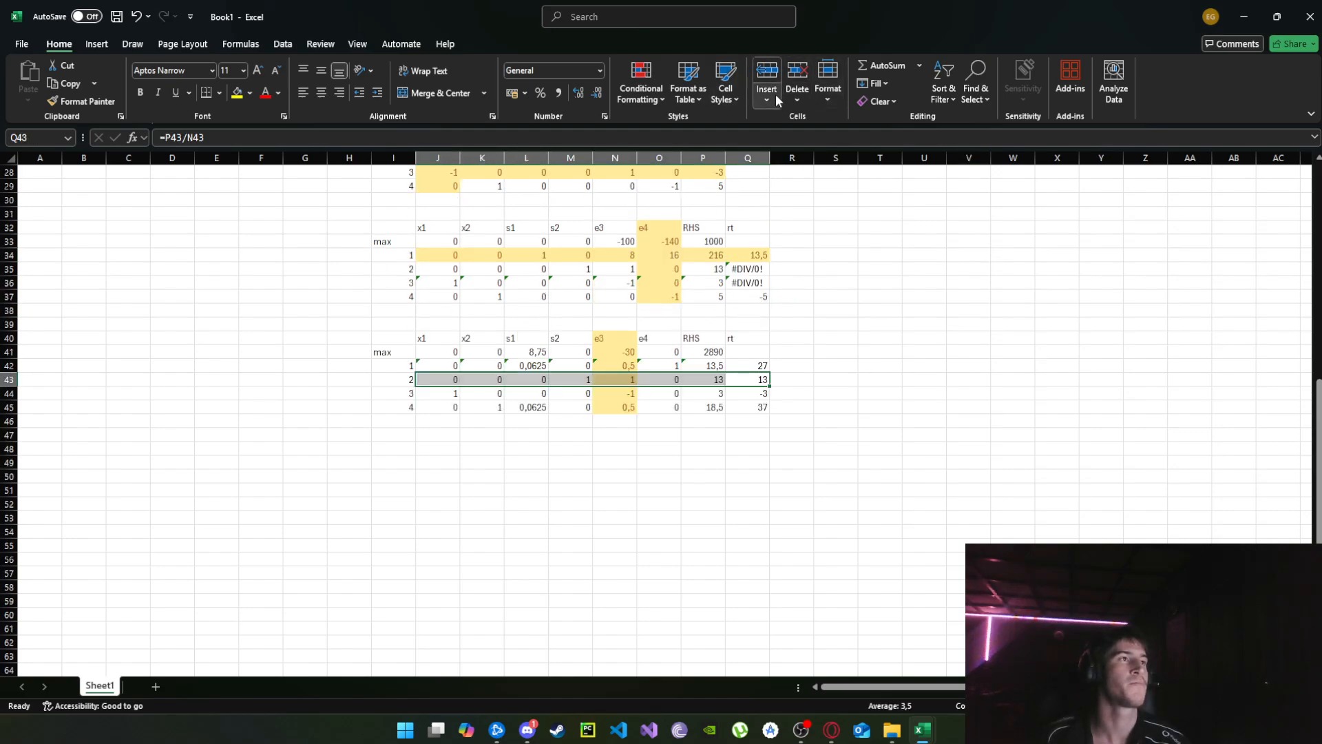
{"action": "left_click", "coordinate": [726, 88]}
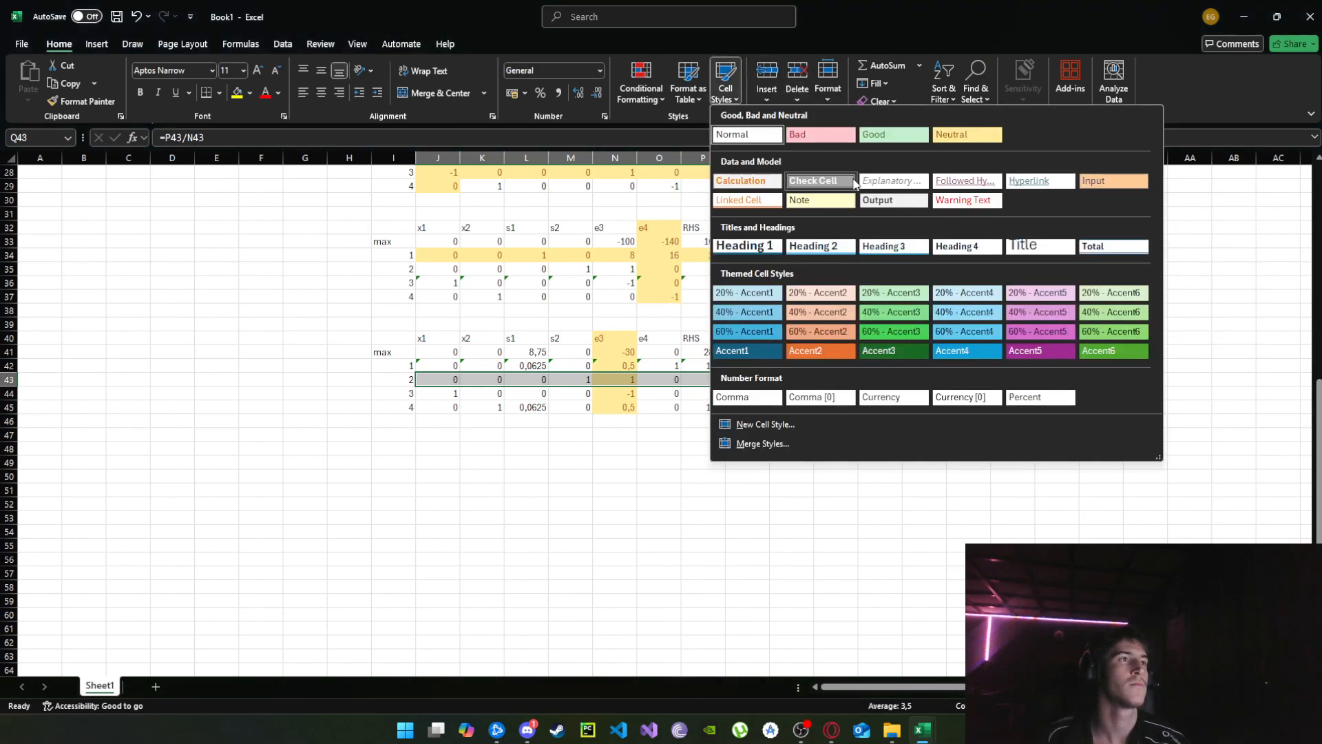
{"action": "left_click", "coordinate": [948, 140]}
Copy the fourth tableau, I40:P45, and paste it at I49 as the base for the fifth tableau.
{"action": "left_click_drag", "start_coordinate": [397, 338], "coordinate": [701, 414]}
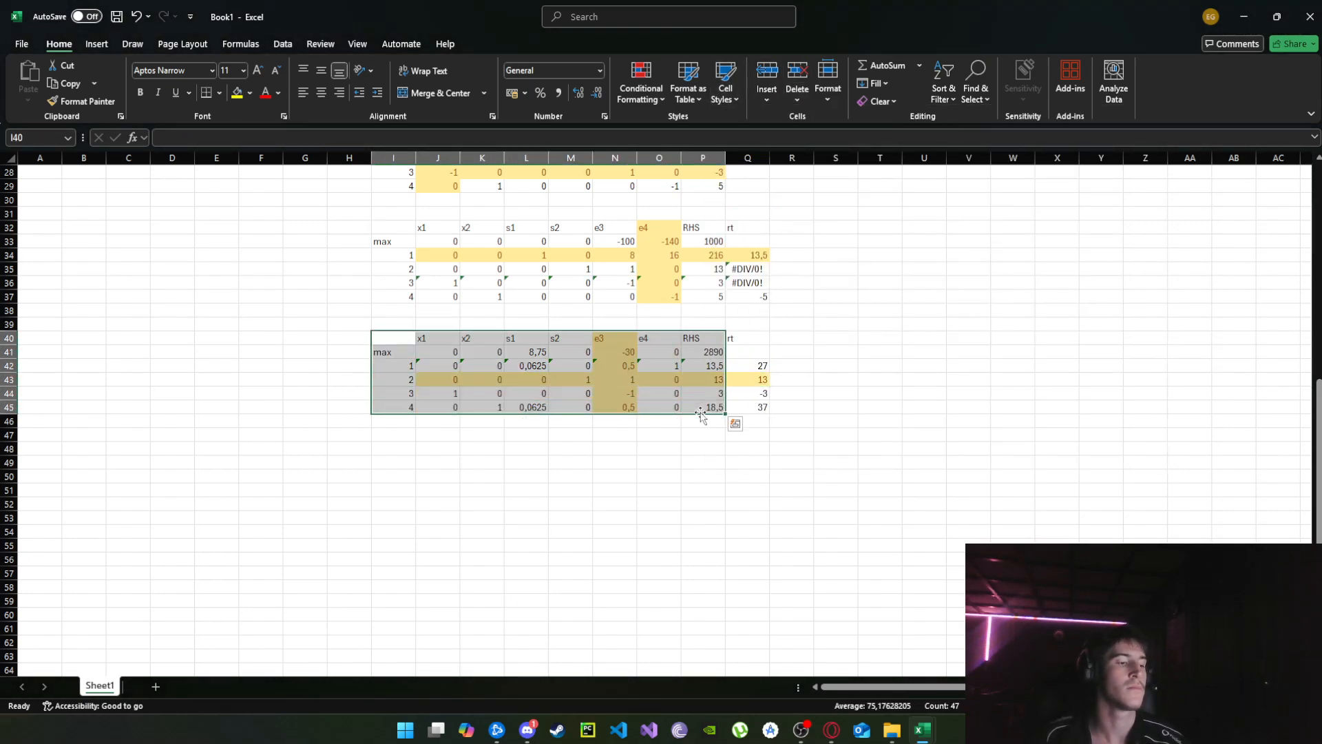
{"action": "key", "text": "ctrl+c"}
{"action": "left_click", "coordinate": [379, 460]}
{"action": "key", "text": "ctrl+v"}
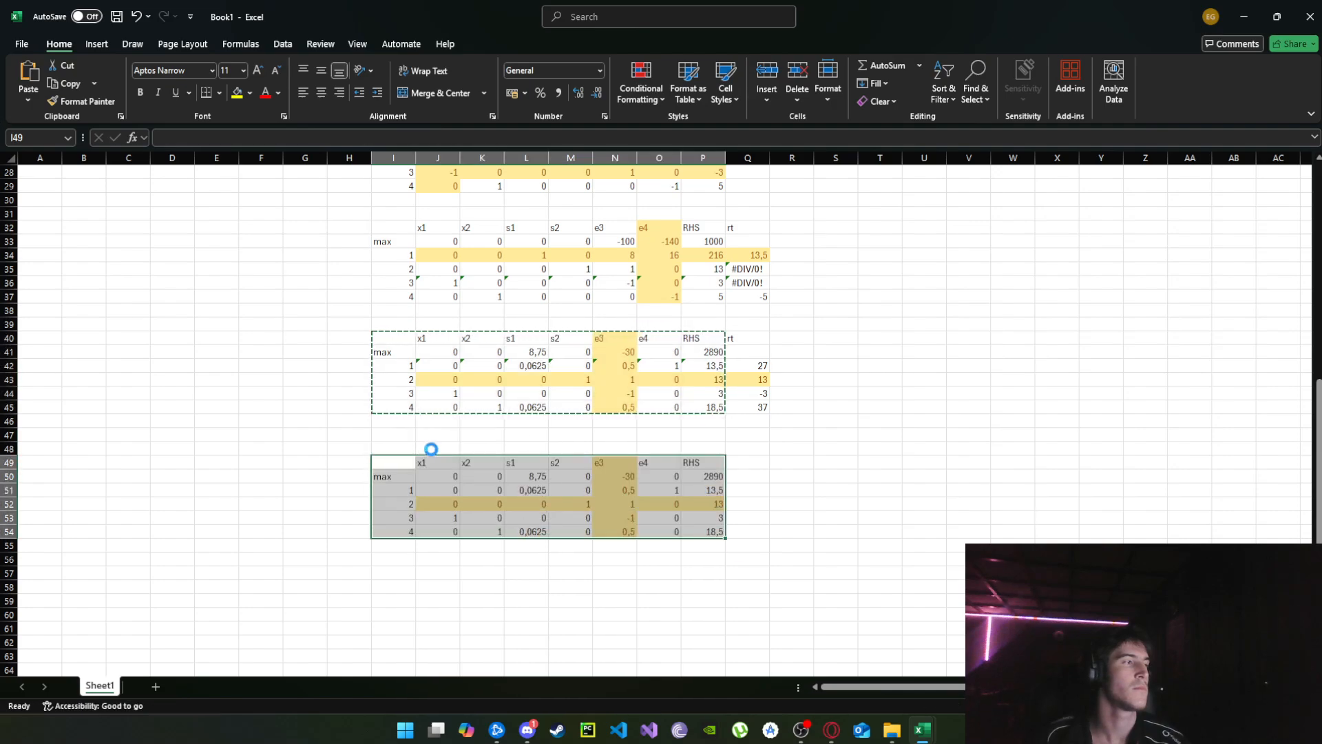
Reset the pasted tableau I49:P54 to the Normal cell style and clear its values in J50:Q55, keeping the headings and row labels.
{"action": "scroll", "coordinate": [482, 434], "scroll_direction": "down", "scroll_amount": 4}
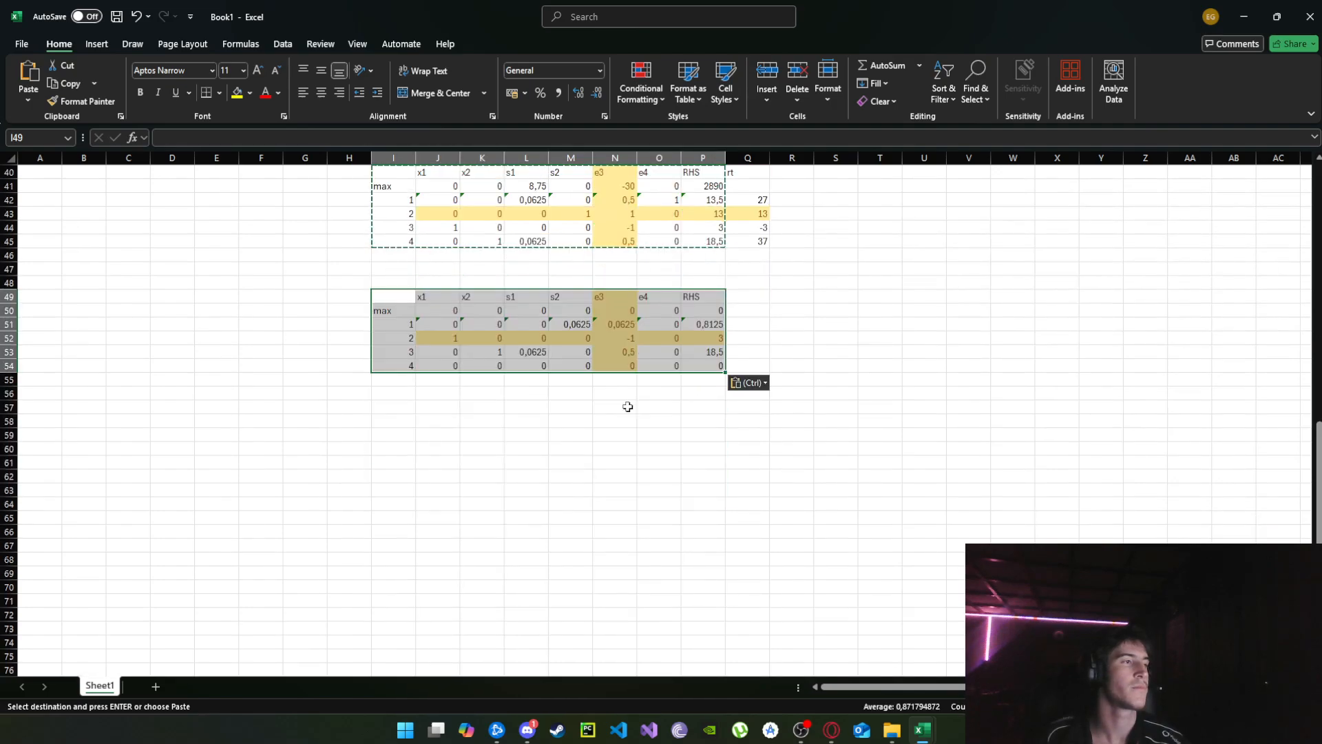
{"action": "left_click", "coordinate": [738, 94]}
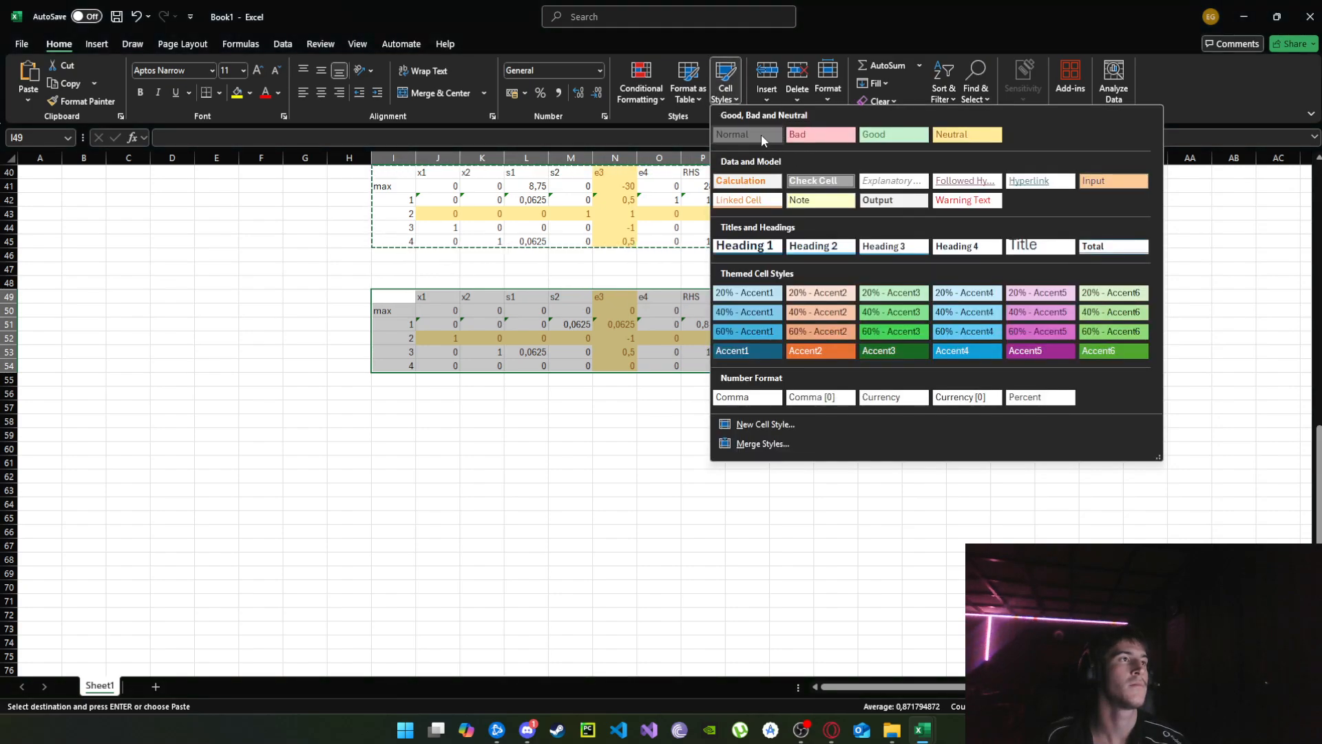
{"action": "left_click", "coordinate": [761, 134]}
{"action": "left_click_drag", "start_coordinate": [427, 317], "coordinate": [736, 382]}
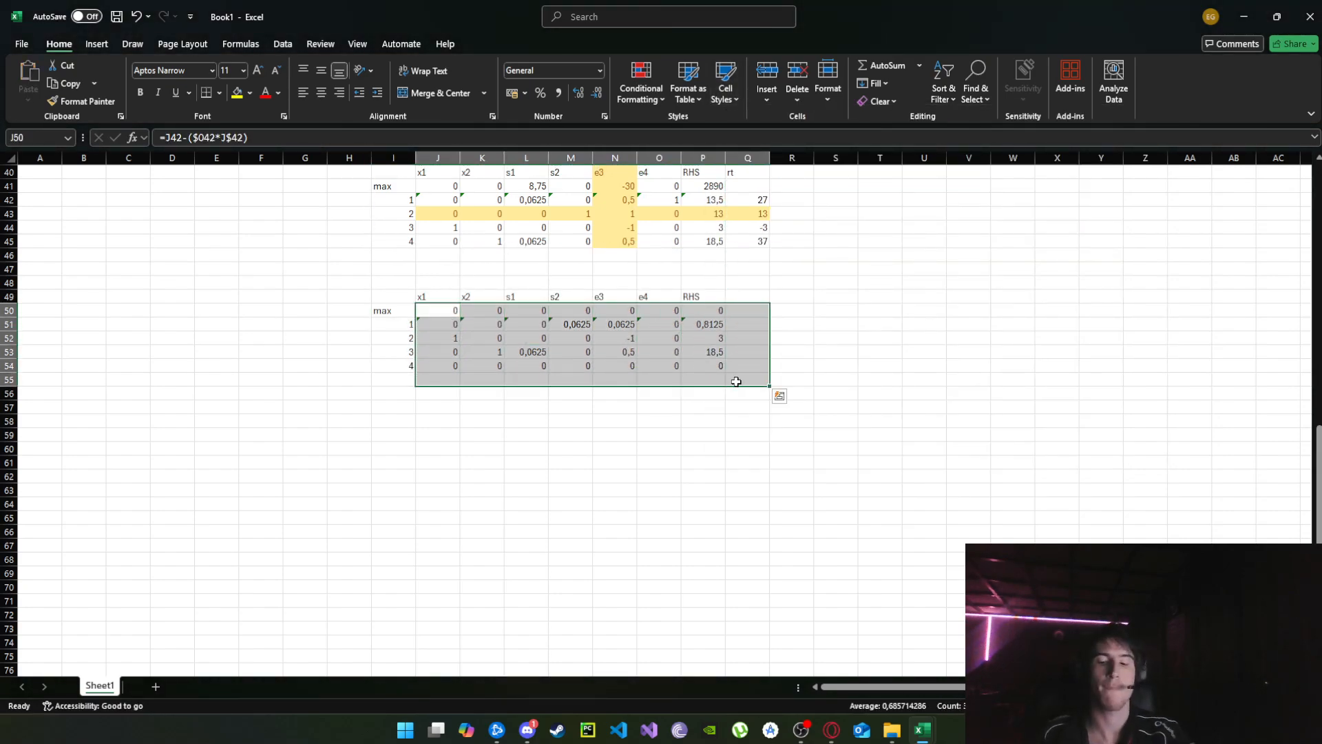
{"action": "key", "text": "Delete"}
Enter the row-update formula =J41-($N41*J$52) in J50, the max row's x1 cell of the fifth tableau.
{"action": "left_click", "coordinate": [447, 314]}
{"action": "scroll", "coordinate": [492, 323], "scroll_direction": "up", "scroll_amount": 2}
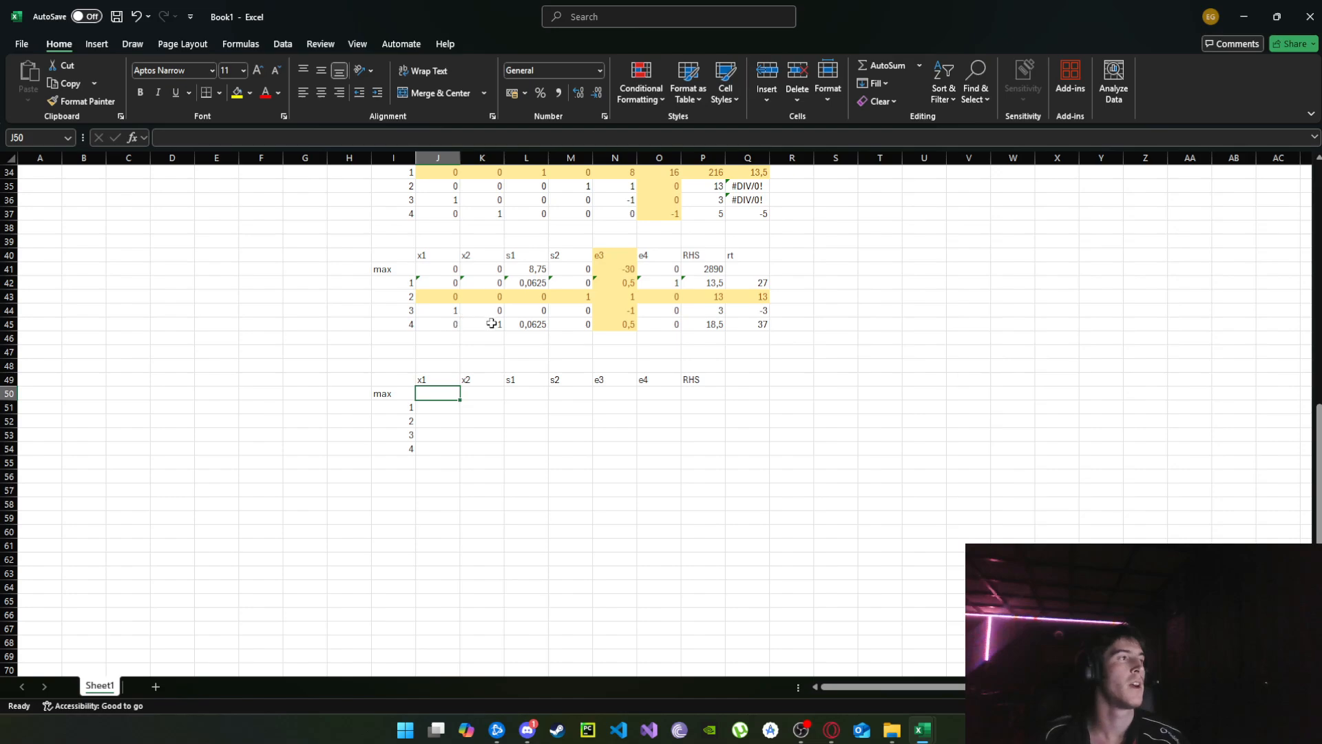
{"action": "left_click", "coordinate": [456, 269]}
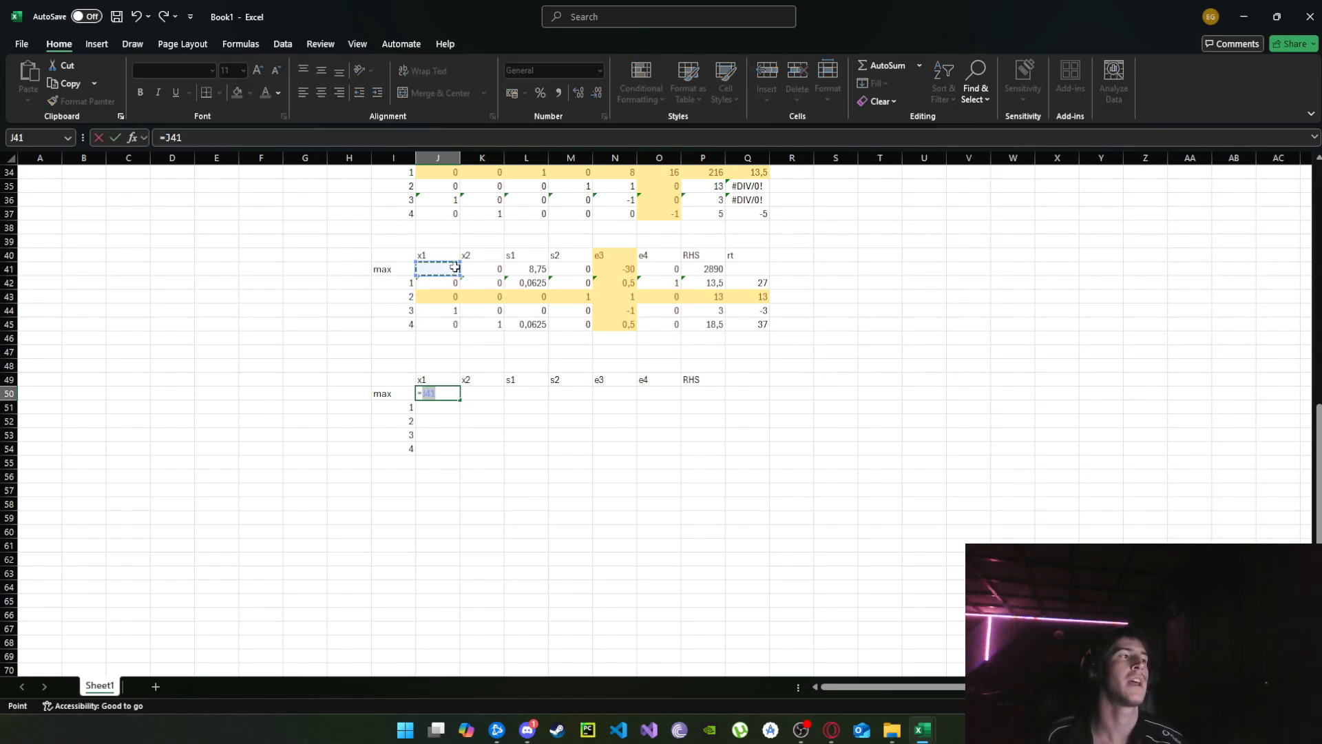
{"action": "type", "text": "-("}
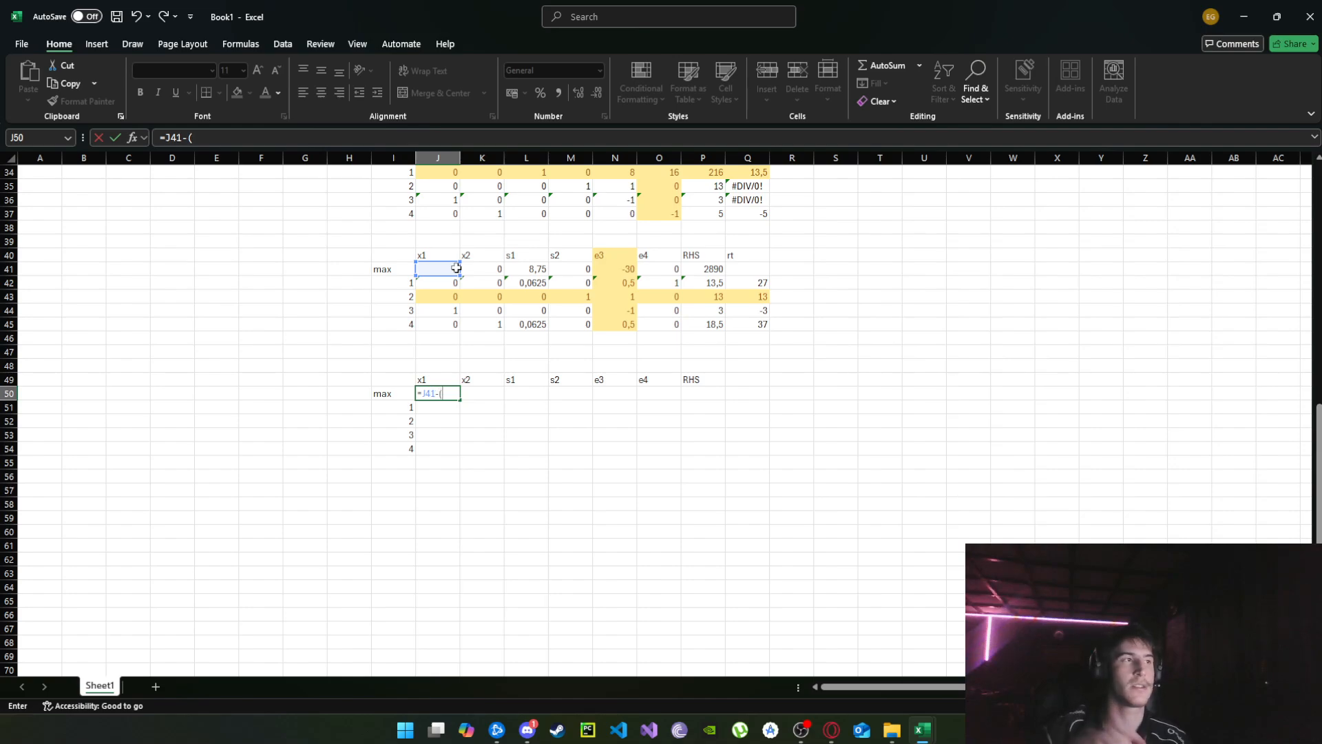
{"action": "left_click", "coordinate": [623, 269]}
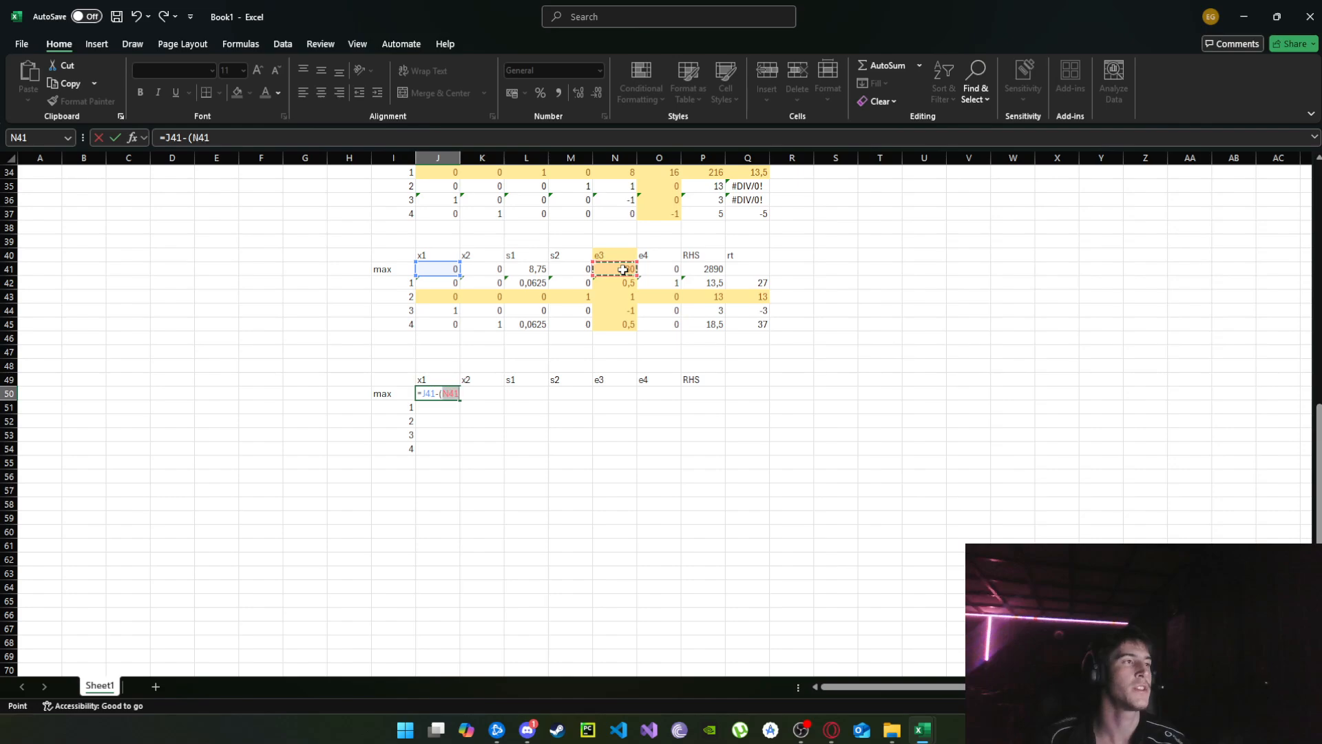
{"action": "key", "text": "F4"}
{"action": "key", "text": "F4"}
{"action": "key", "text": "F4"}
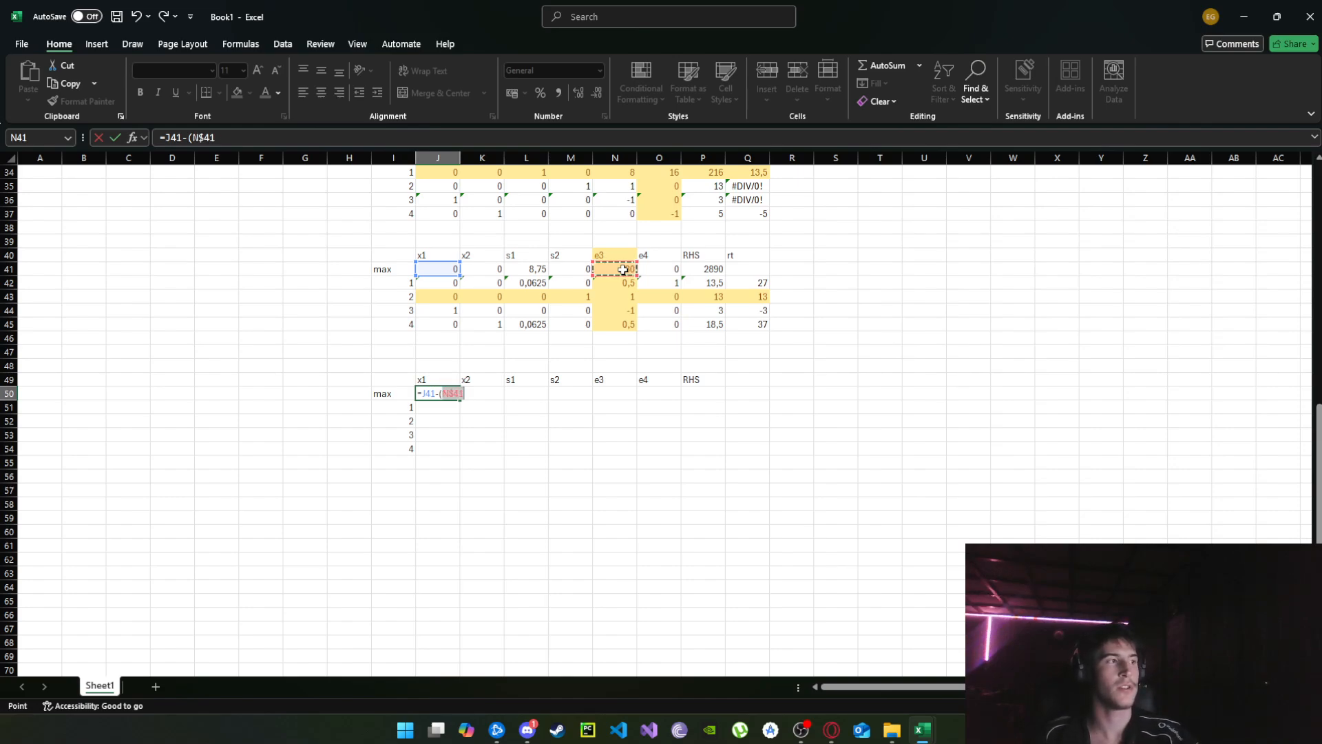
{"action": "type", "text": "*"}
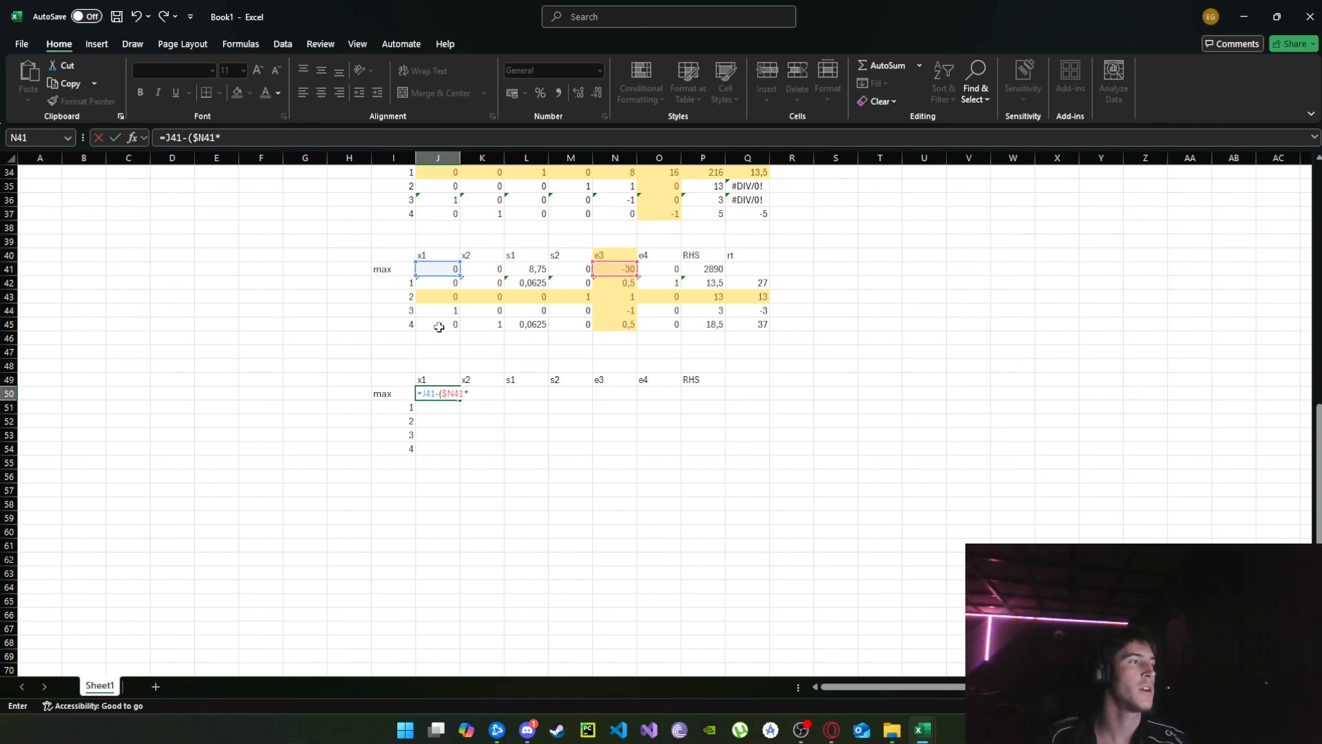
{"action": "left_click", "coordinate": [428, 419]}
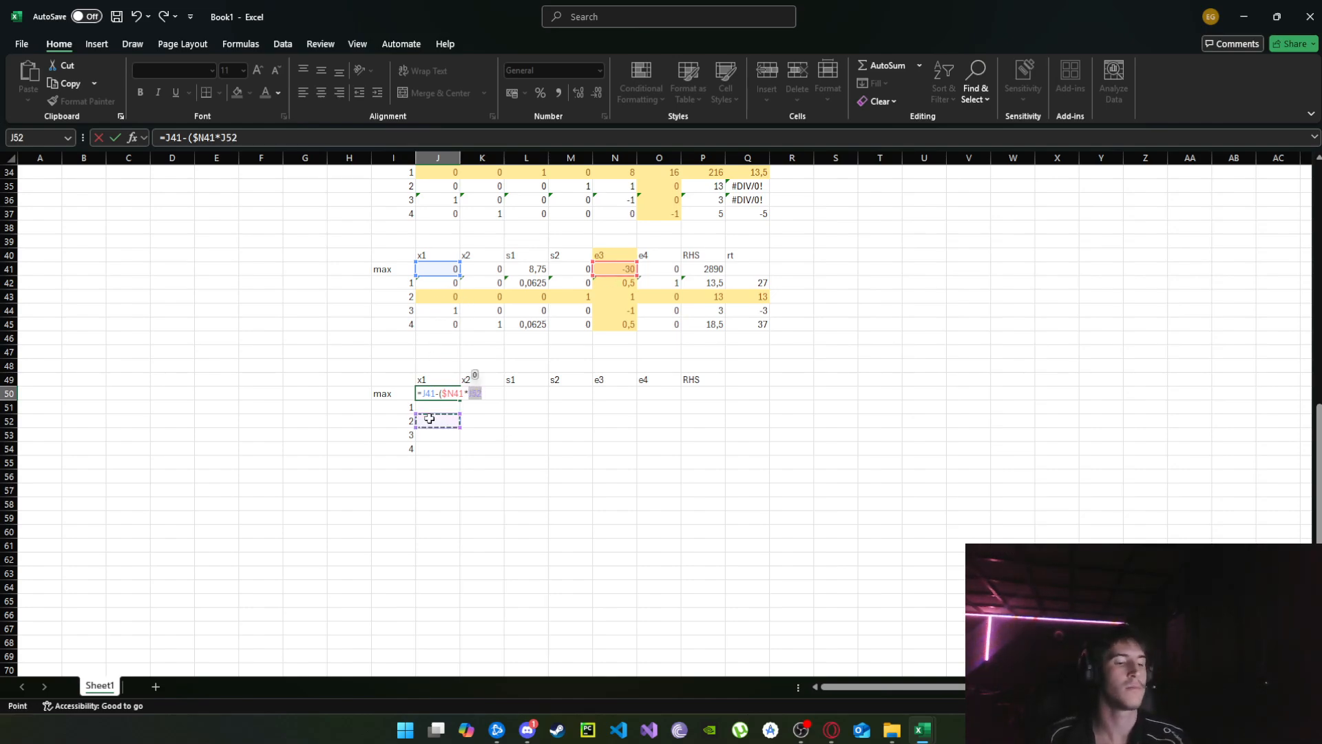
{"action": "key", "text": "F4"}
{"action": "key", "text": "F4"}
{"action": "type", "text": ")"}
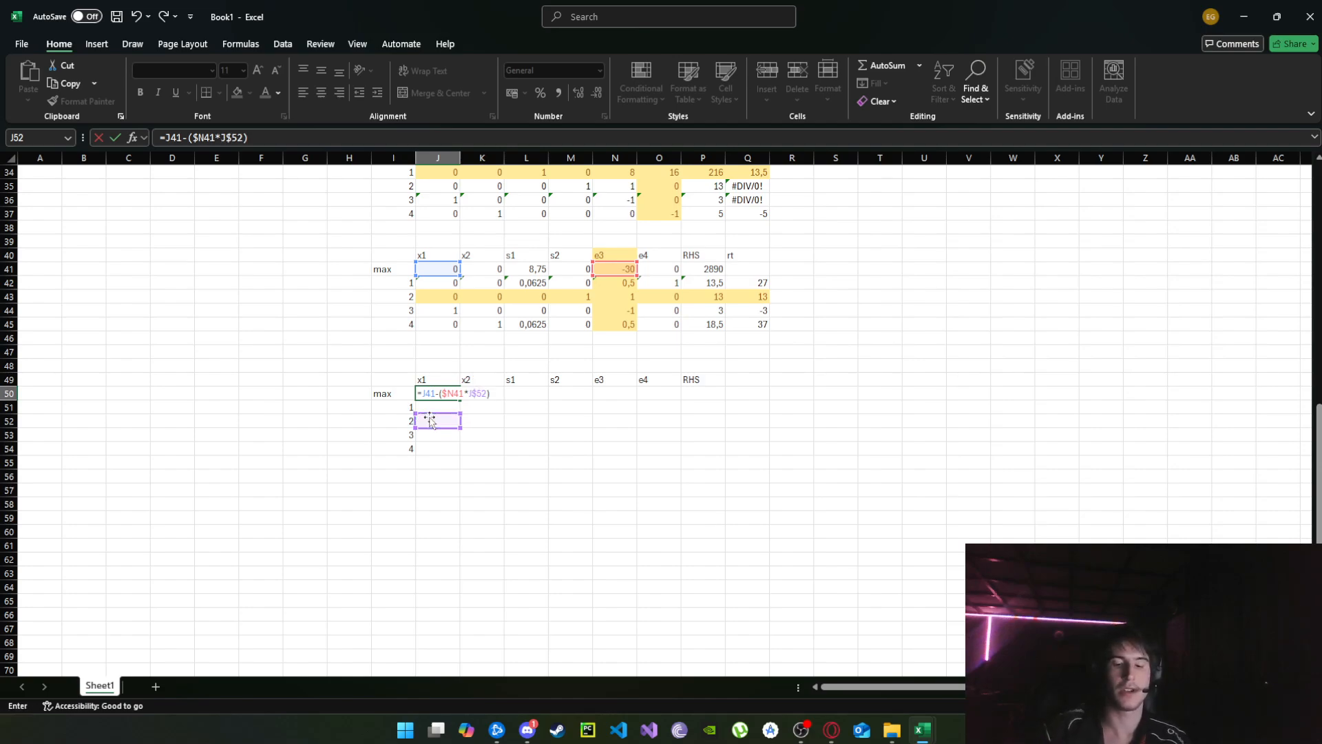
{"action": "key", "text": "Return"}
Fill the row-update formula from J50 across the whole fifth tableau, J50:P54, and dismiss the circular-reference warning.
{"action": "left_click", "coordinate": [449, 393]}
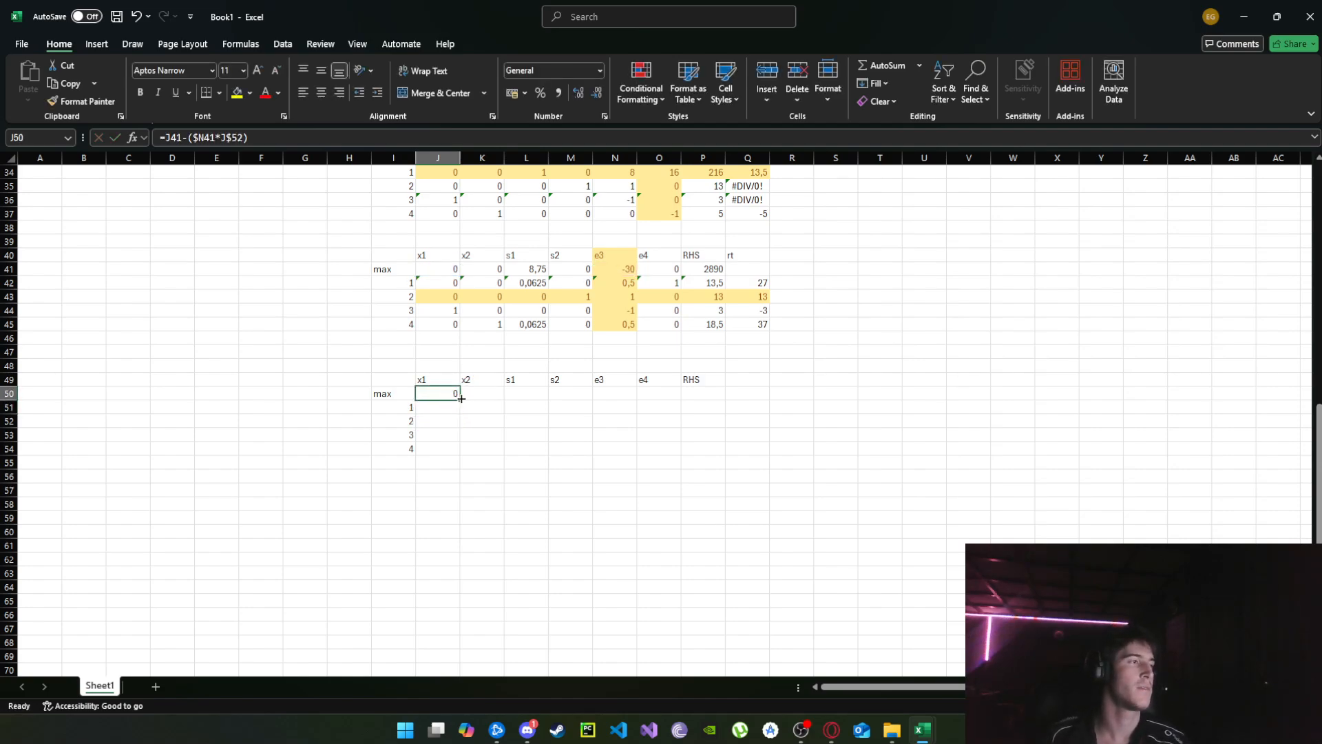
{"action": "left_click_drag", "start_coordinate": [459, 400], "coordinate": [726, 452]}
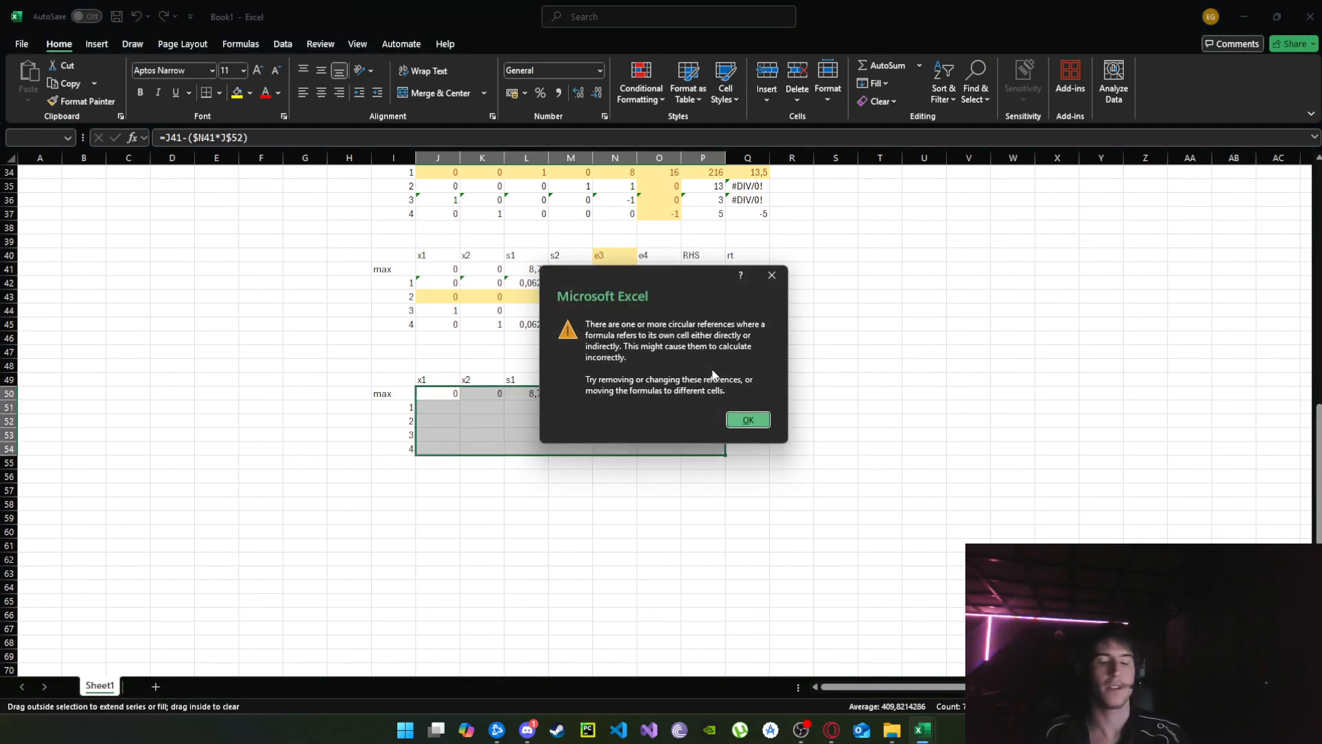
{"action": "left_click", "coordinate": [745, 418]}
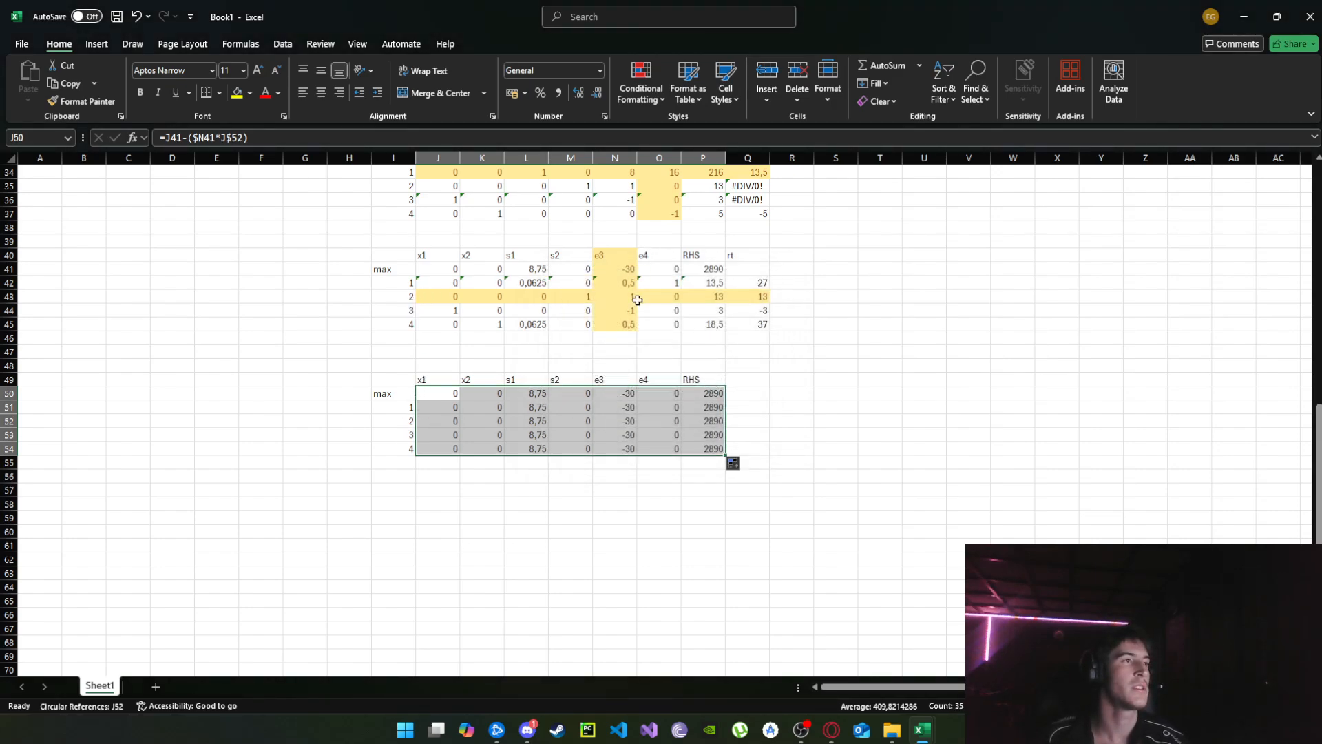
Replace the e3 cell of the fifth tableau's pivot row, N52, with the formula =N43/$N$43.
{"action": "left_click", "coordinate": [626, 423]}
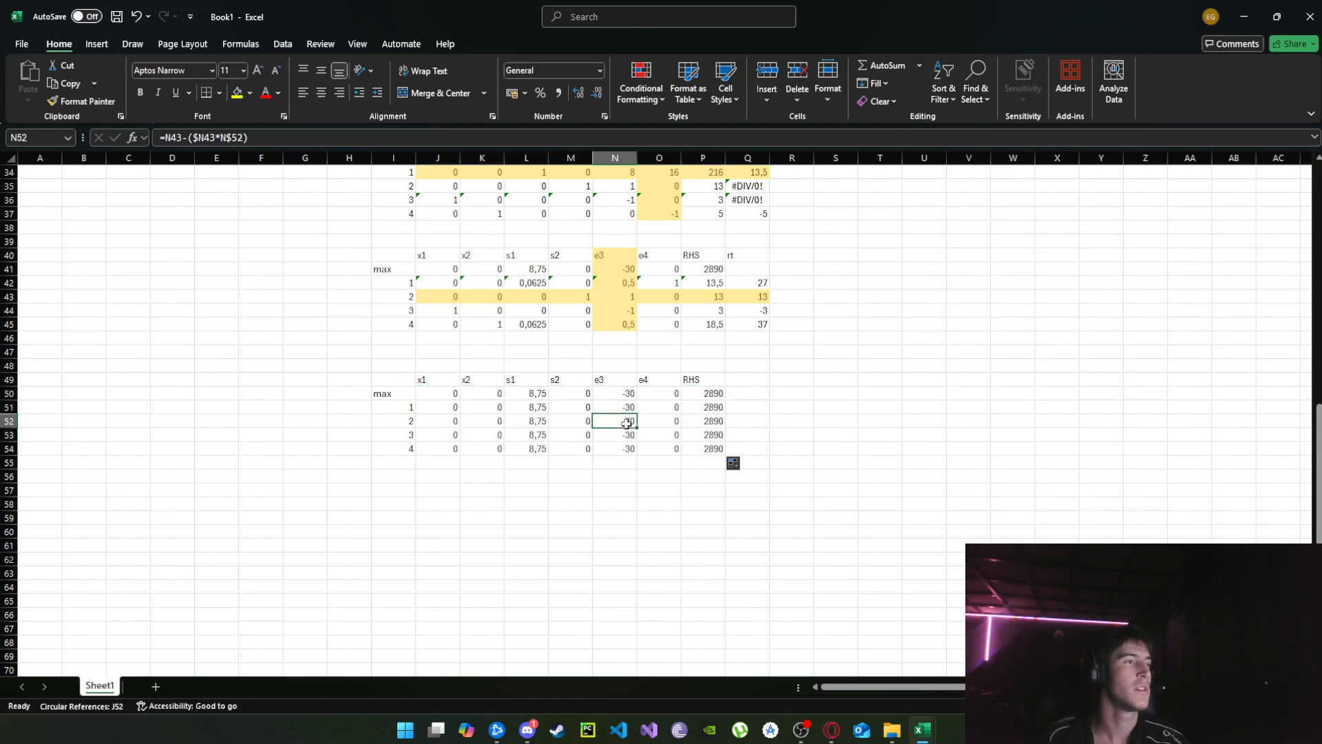
{"action": "left_click_drag", "start_coordinate": [394, 420], "coordinate": [630, 422]}
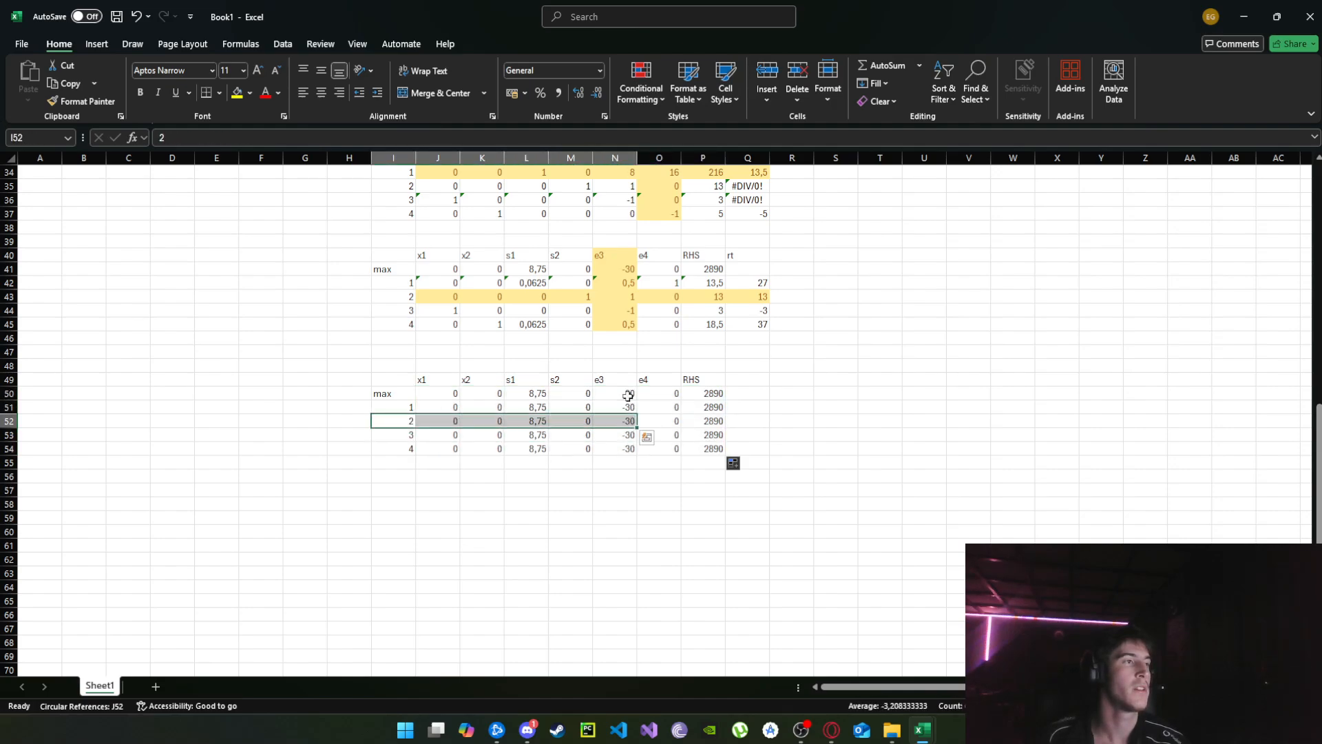
{"action": "left_click", "coordinate": [618, 420]}
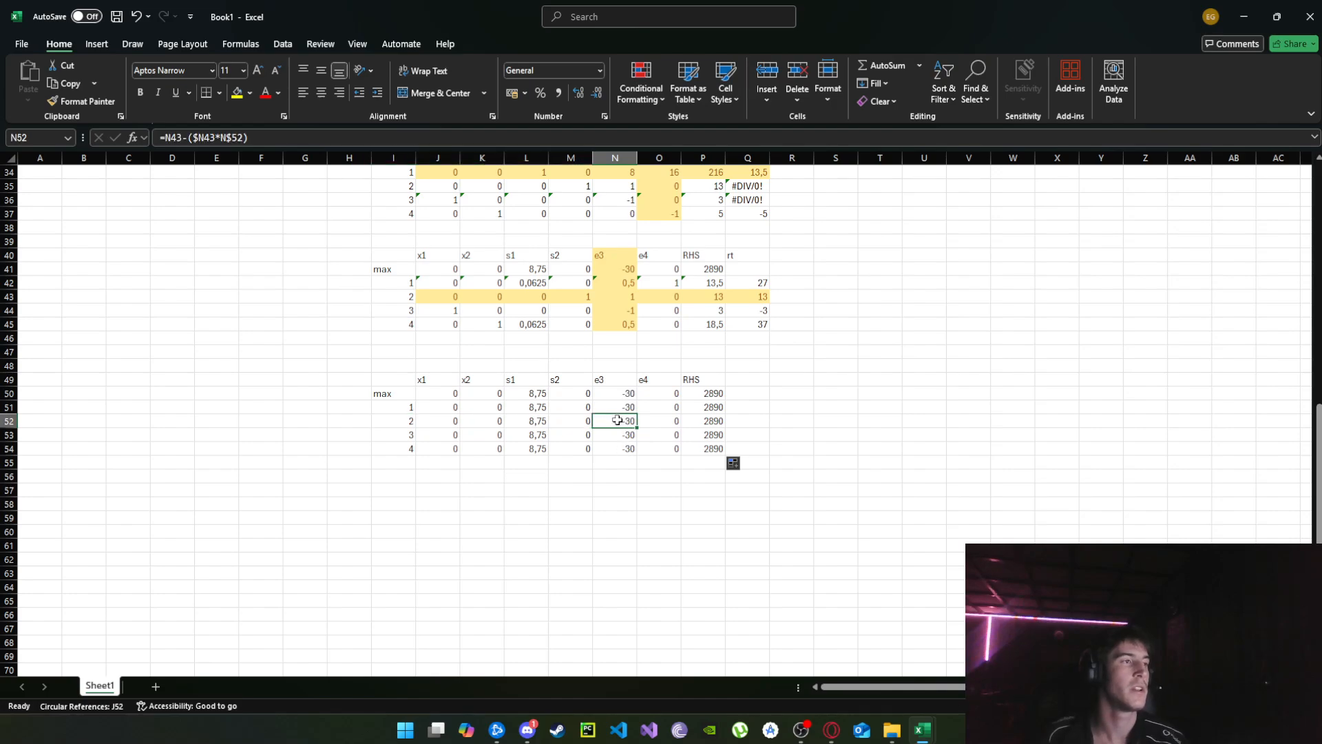
{"action": "type", "text": "="}
{"action": "left_click", "coordinate": [629, 295]}
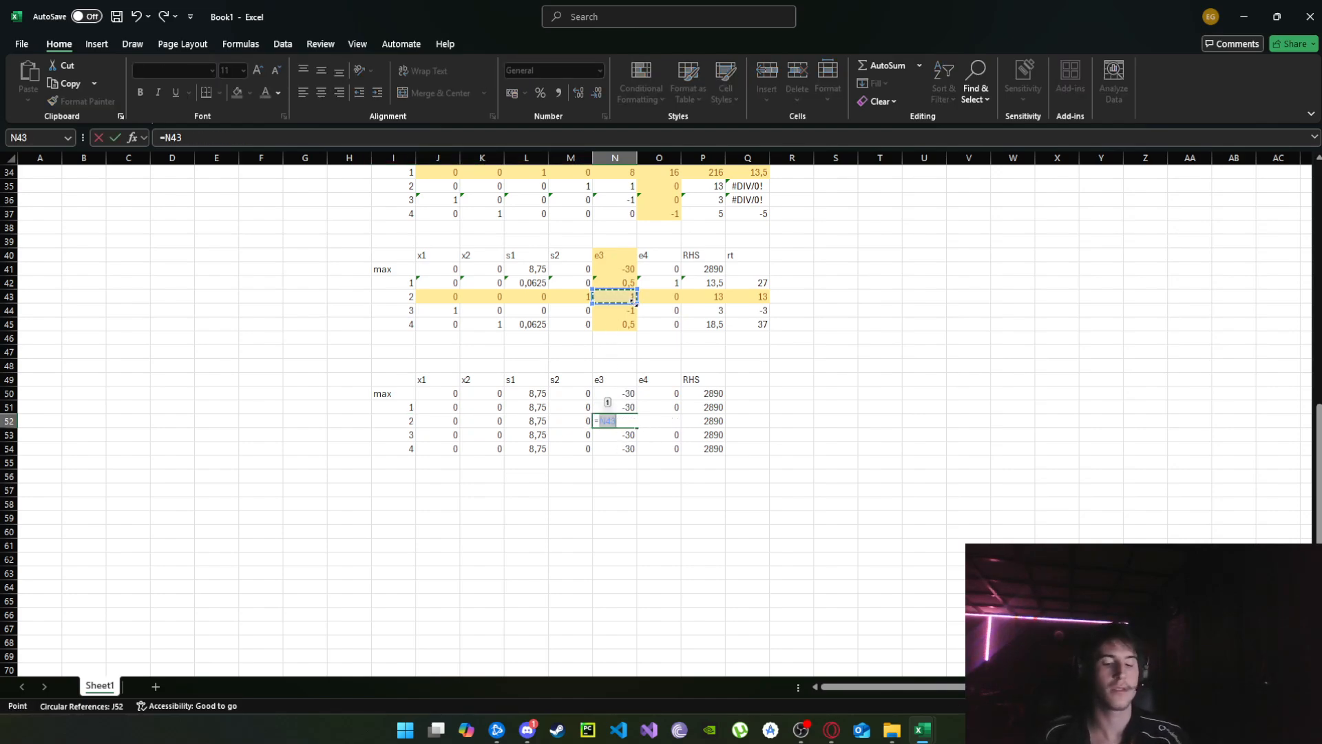
{"action": "type", "text": "/"}
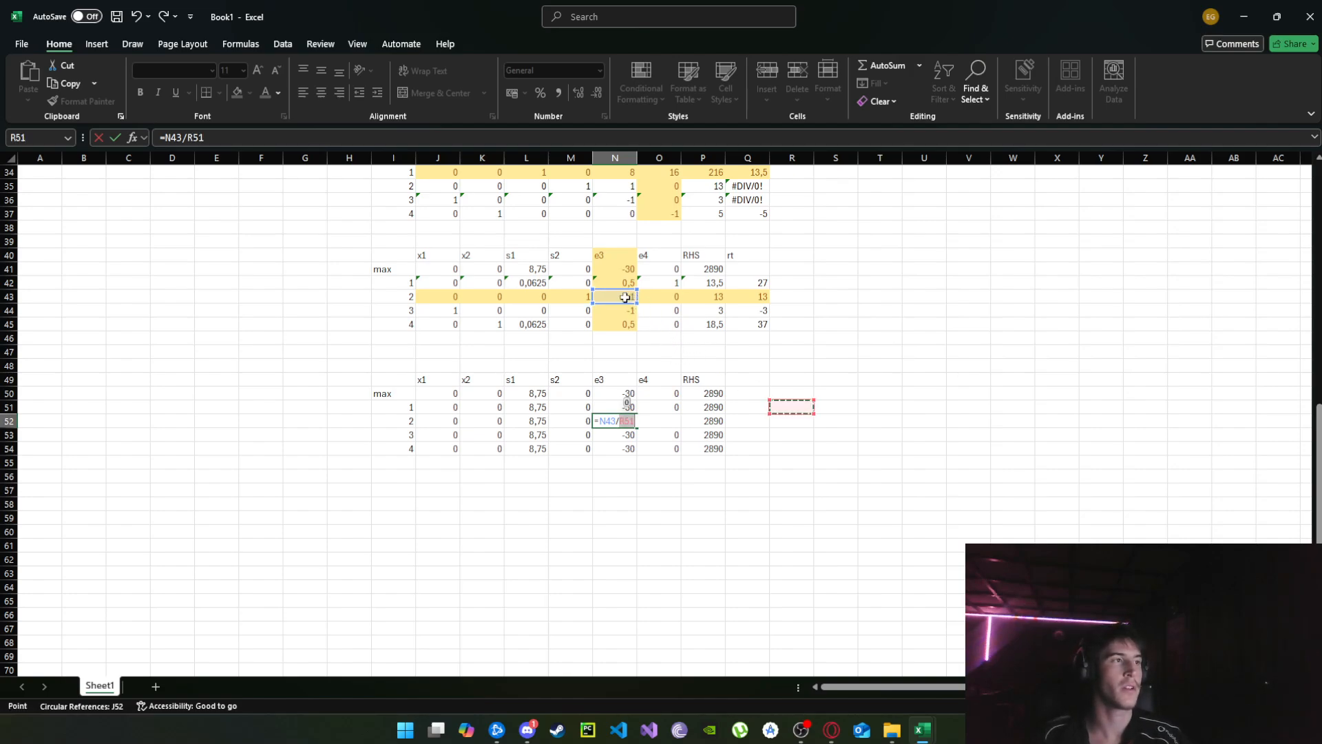
{"action": "left_click", "coordinate": [627, 297]}
{"action": "key", "text": "F4"}
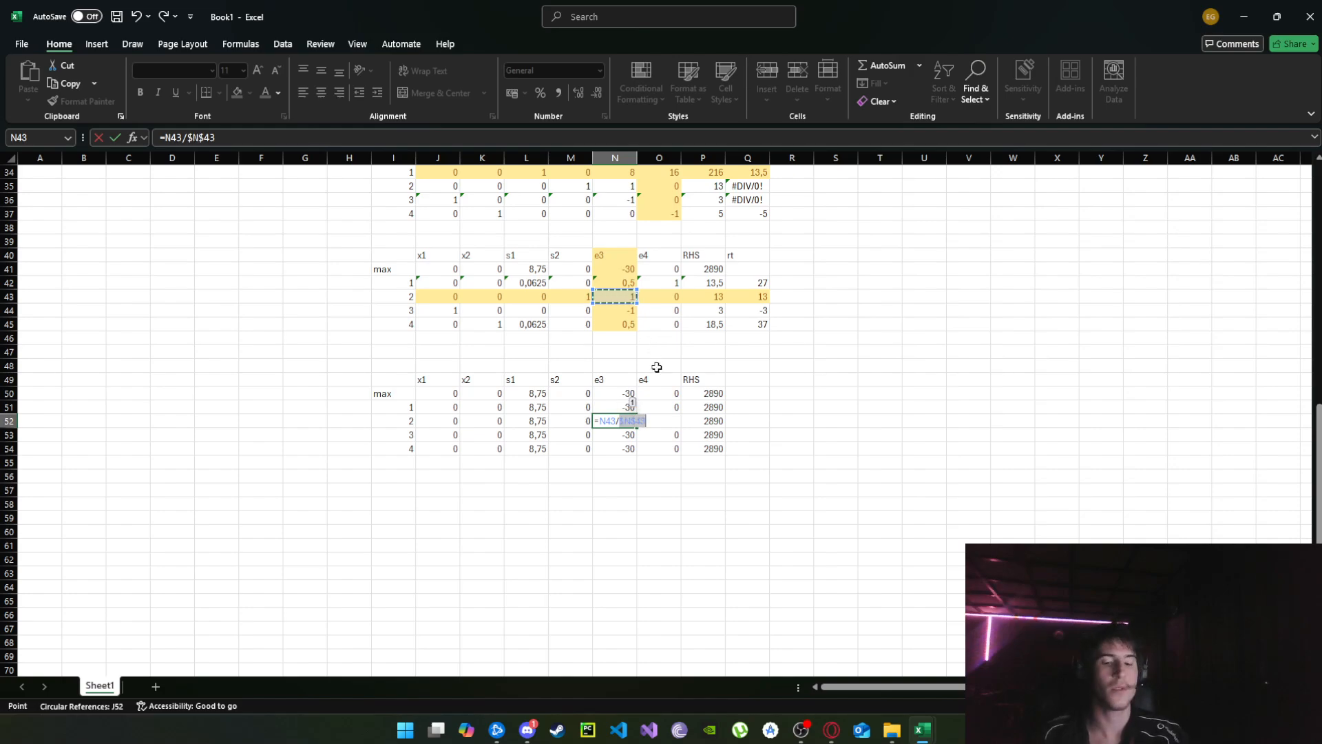
{"action": "key", "text": "Return"}
Fill the pivot-row formula from N52 in both directions across the rest of the row, J52:P52.
{"action": "left_click", "coordinate": [624, 420]}
{"action": "left_click_drag", "start_coordinate": [636, 427], "coordinate": [718, 424]}
{"action": "left_click", "coordinate": [625, 419]}
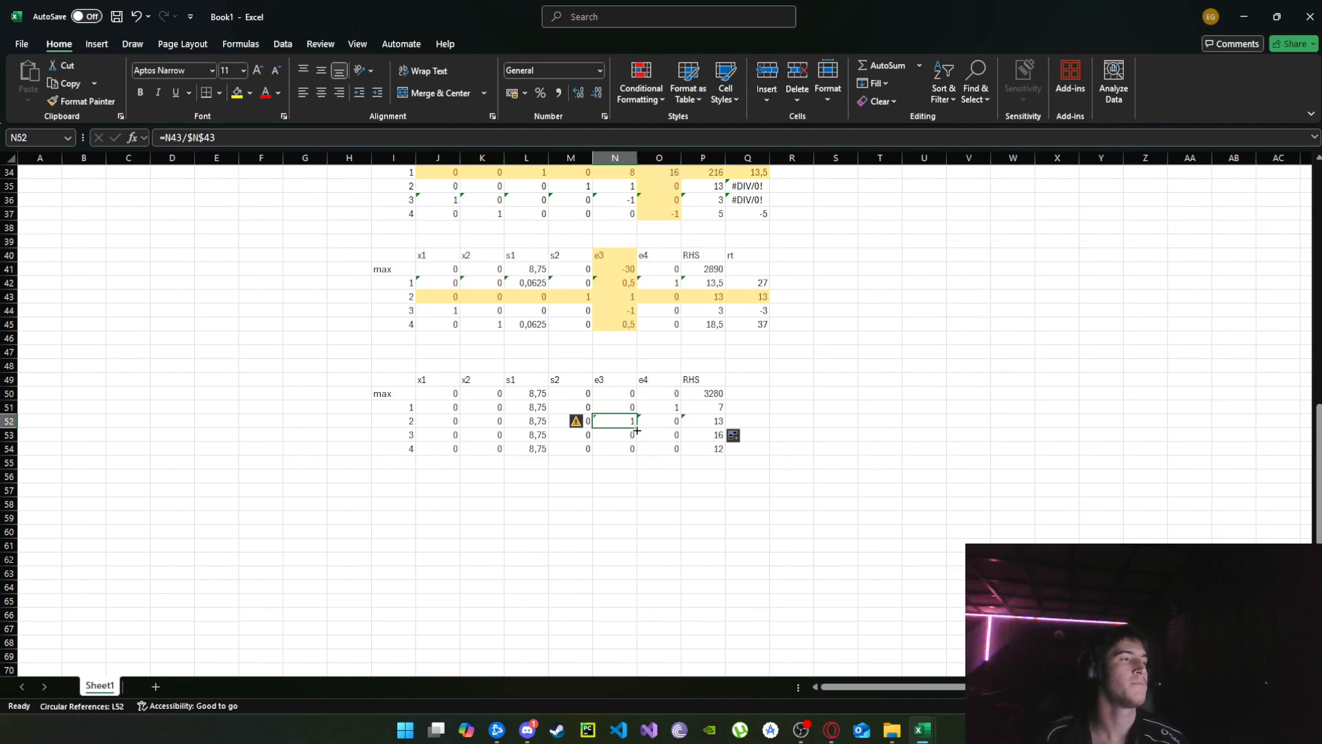
{"action": "left_click_drag", "start_coordinate": [637, 431], "coordinate": [705, 448]}
{"action": "left_click", "coordinate": [832, 407]}
{"action": "left_click", "coordinate": [383, 393]}
{"action": "left_click", "coordinate": [871, 473]}
{"action": "scroll", "coordinate": [859, 455], "scroll_direction": "up", "scroll_amount": 1}
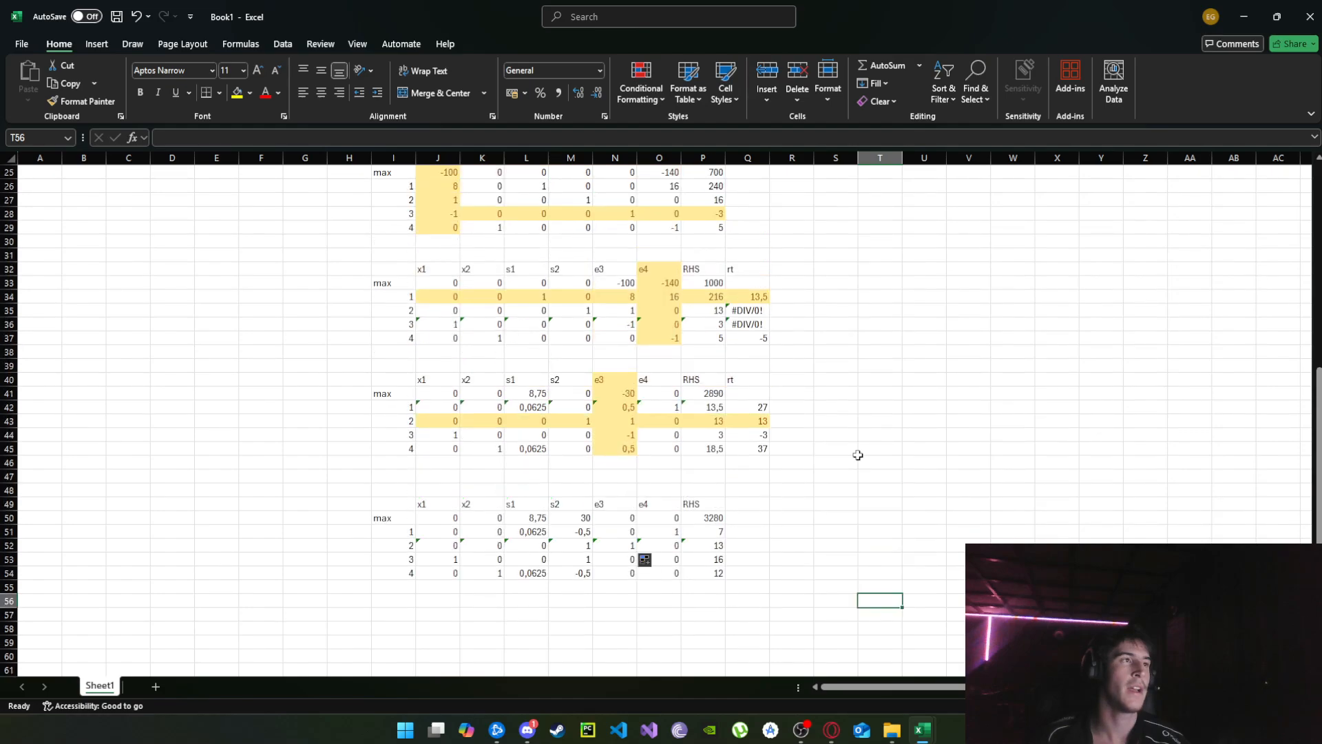